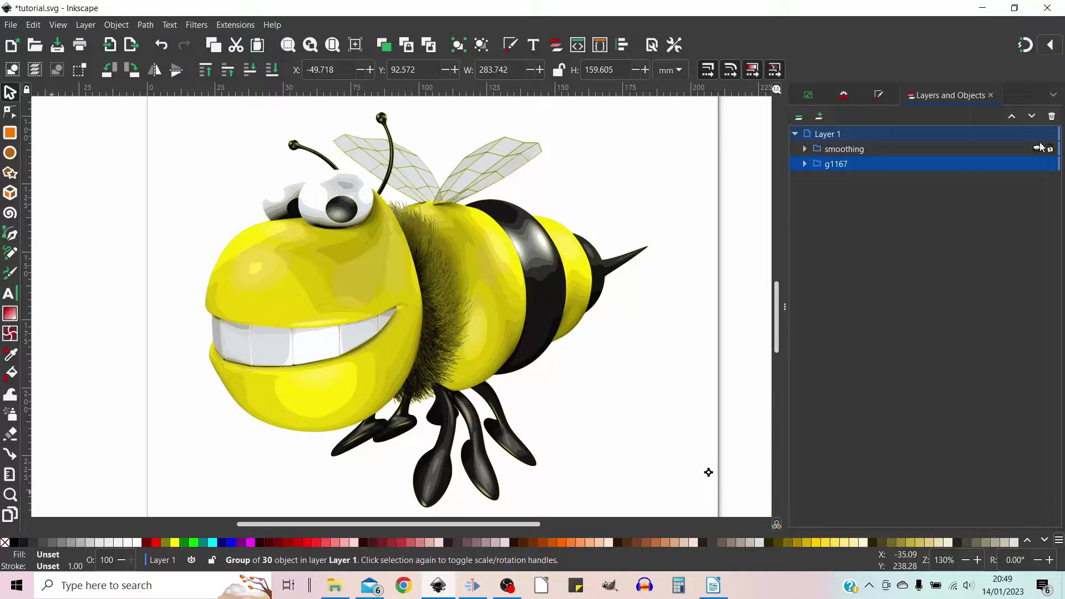
Toggle the visibility of the smoothing group to compare the bee with and without it
{"action": "left_click", "coordinate": [1036, 149]}
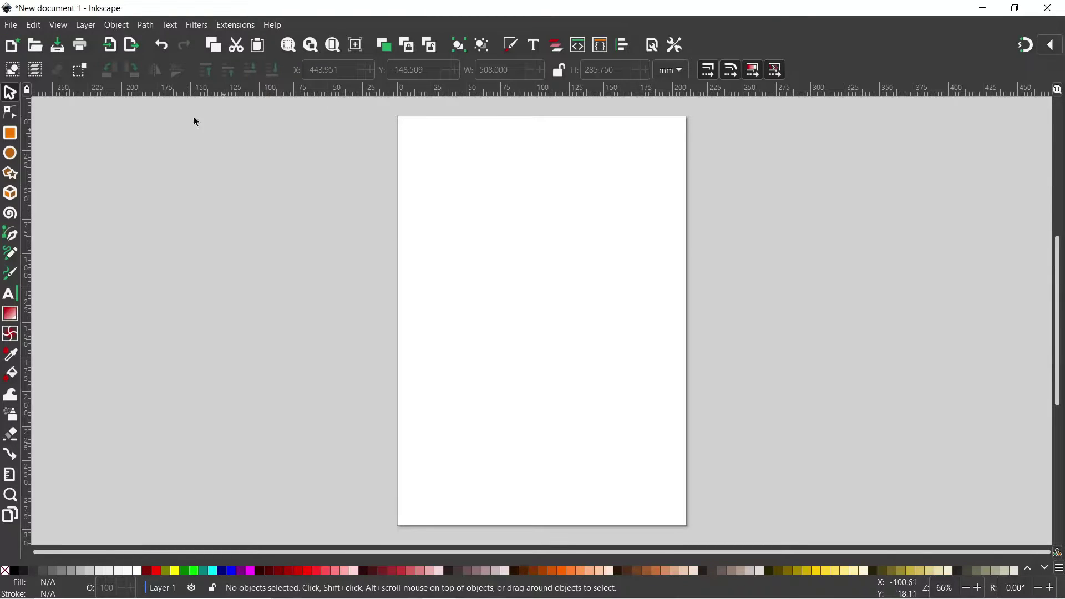
Import the bee PNG as an embedded image, with DPI from file and rendering mode None (auto)
{"action": "left_click", "coordinate": [11, 25]}
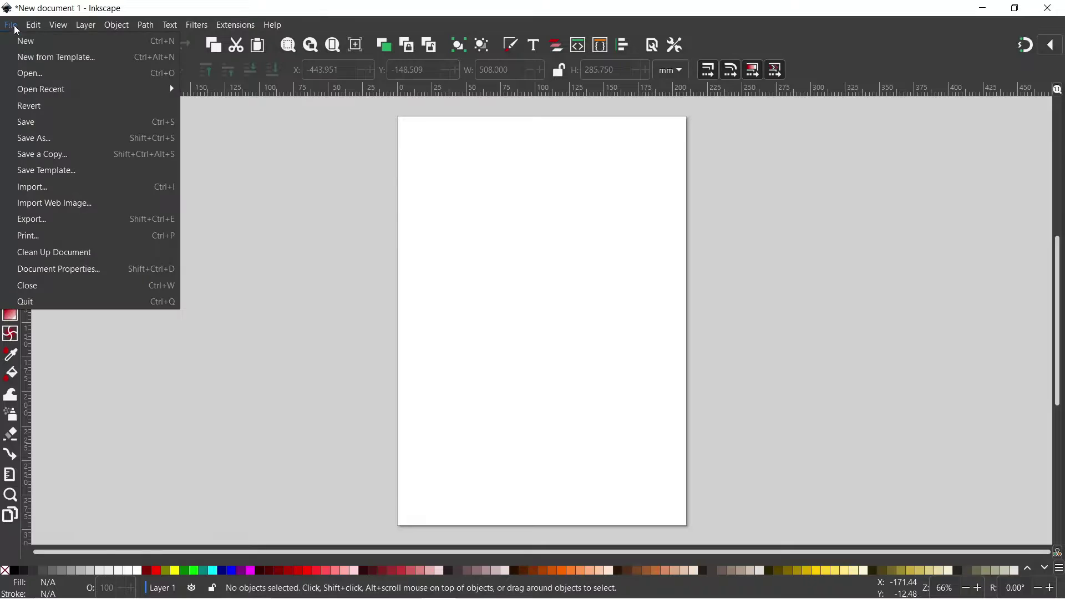
{"action": "left_click", "coordinate": [30, 189]}
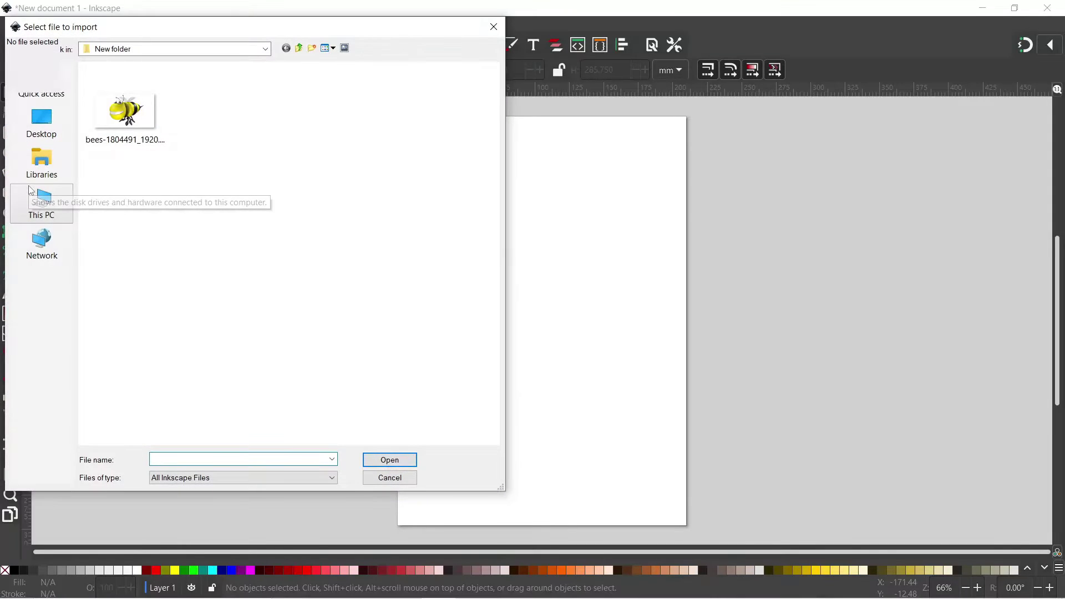
{"action": "double_click", "coordinate": [131, 125]}
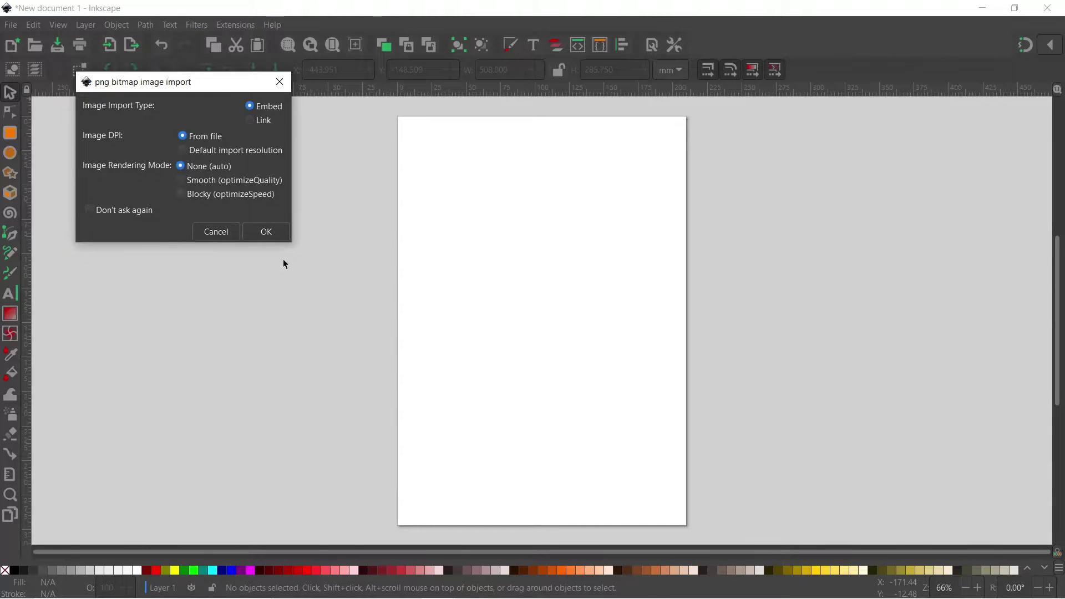
{"action": "left_click", "coordinate": [267, 232]}
{"action": "left_click_drag", "start_coordinate": [275, 238], "coordinate": [602, 362]}
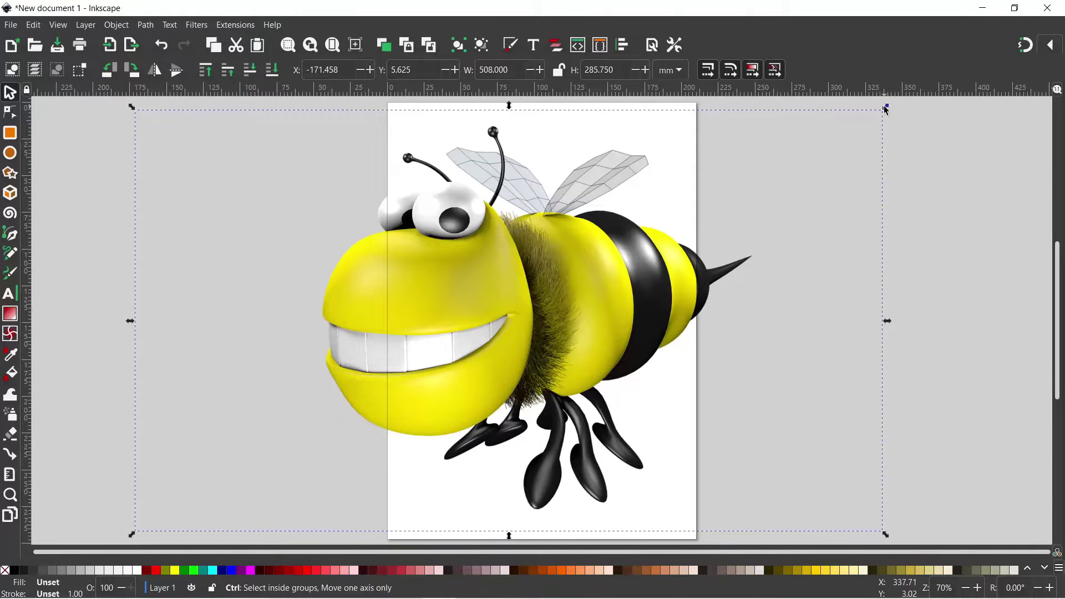
Scale the bee image down to about 284 x 160 mm and centre it on the page
{"action": "left_click_drag", "start_coordinate": [886, 109], "coordinate": [551, 276]}
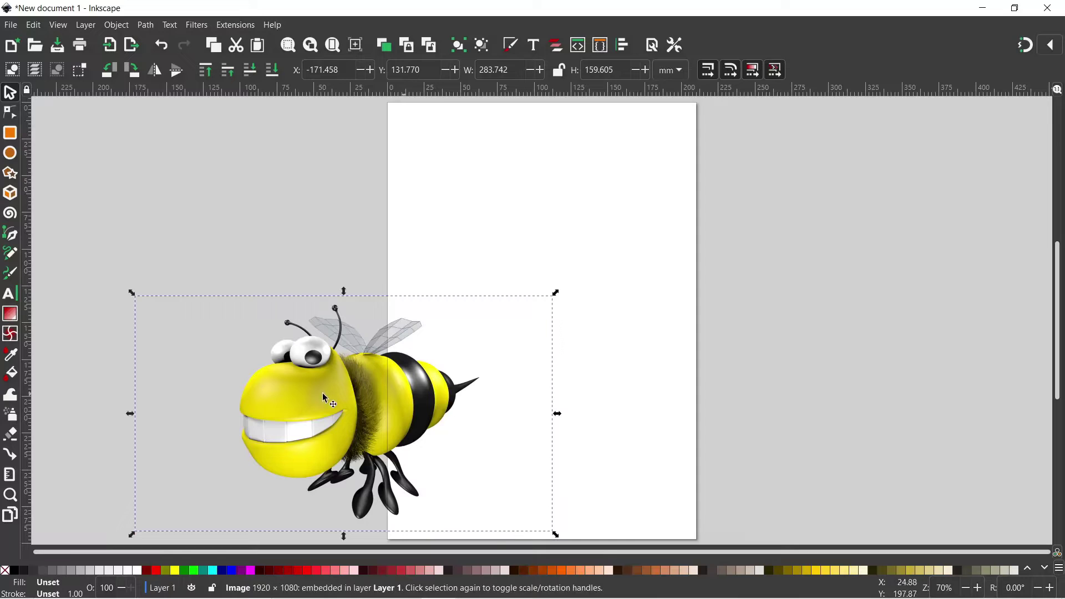
{"action": "left_click_drag", "start_coordinate": [314, 402], "coordinate": [496, 311]}
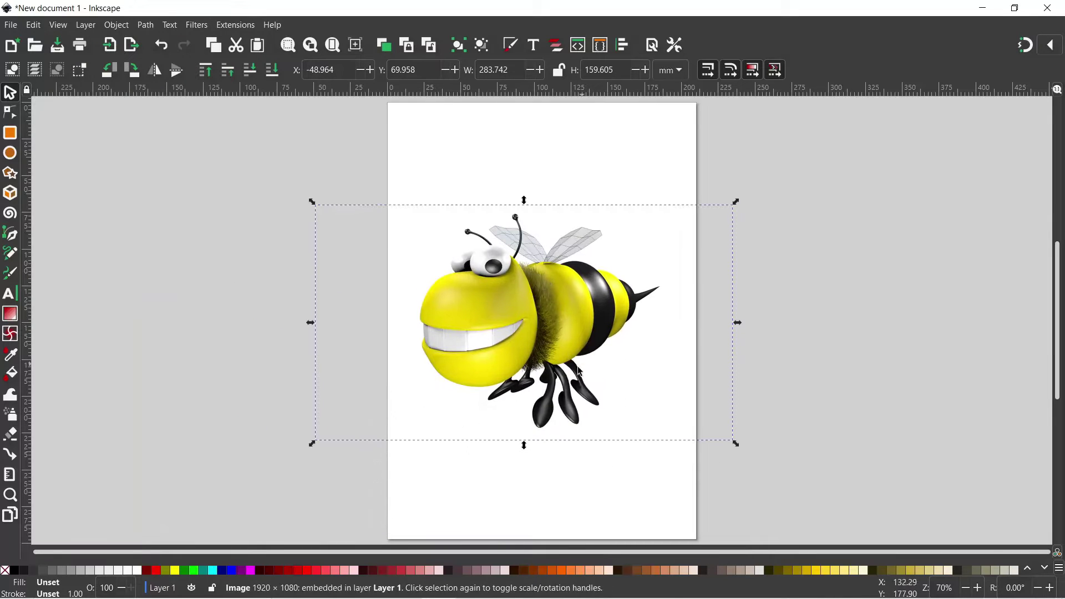
{"action": "scroll", "coordinate": [597, 349], "scroll_direction": "up", "scroll_amount": 1}
{"action": "scroll", "coordinate": [599, 351], "scroll_direction": "up", "scroll_amount": 1}
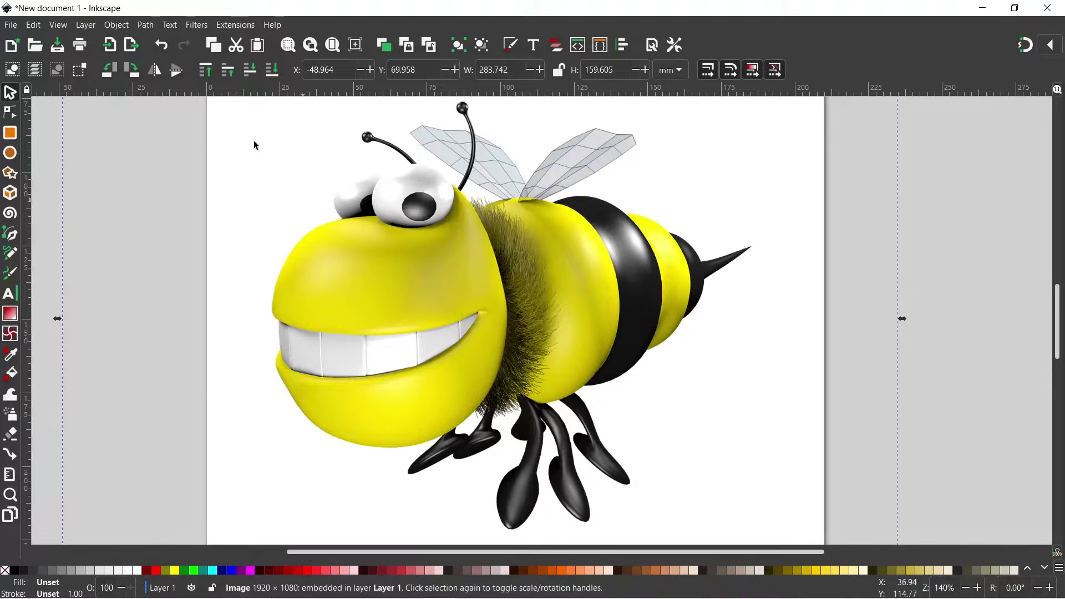
Open Trace Bitmap for the selected bee image and enlarge the trace preview while keeping the bee in view
{"action": "left_click", "coordinate": [147, 25]}
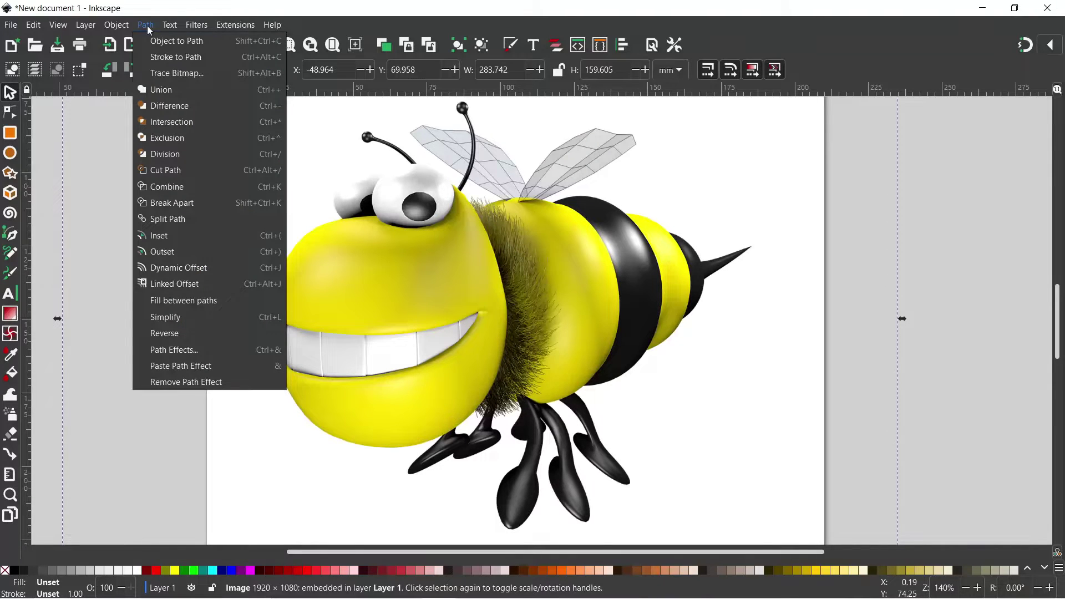
{"action": "left_click", "coordinate": [162, 74]}
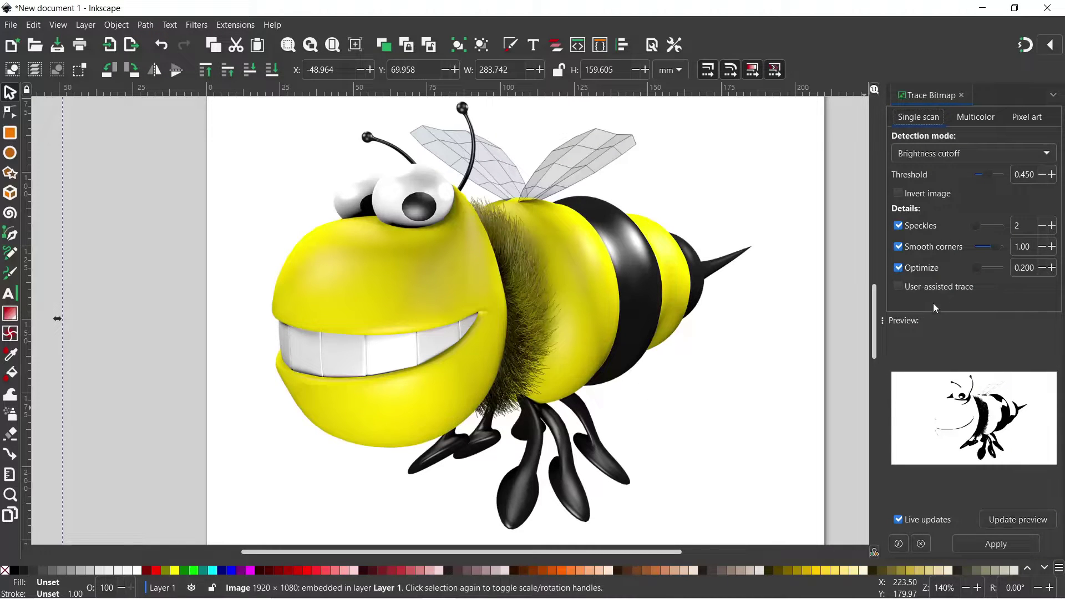
{"action": "left_click_drag", "start_coordinate": [882, 321], "coordinate": [693, 331]}
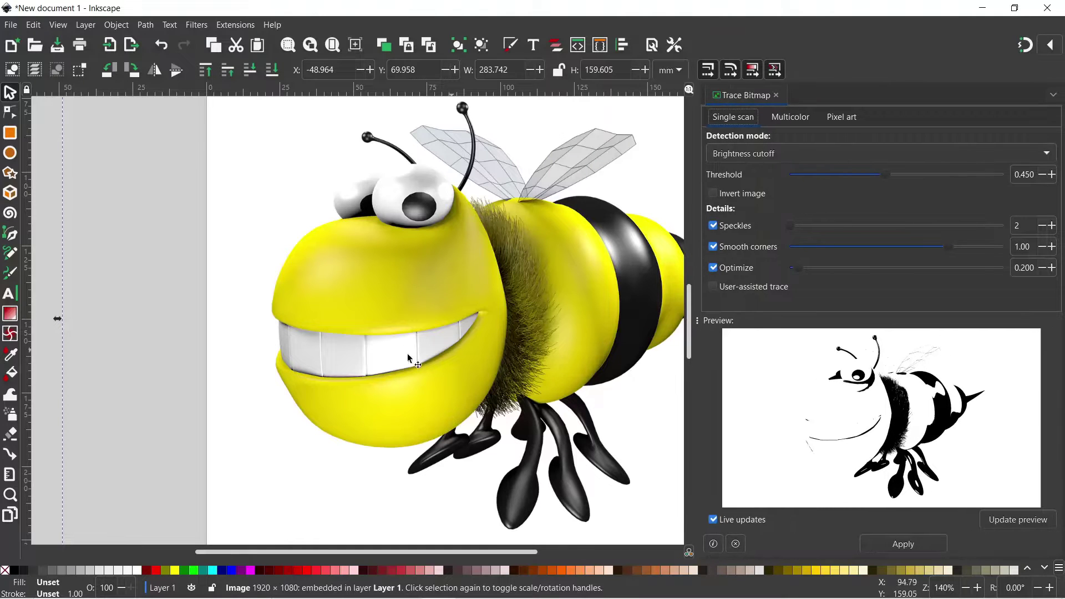
{"action": "left_click_drag", "start_coordinate": [491, 321], "coordinate": [327, 321]}
{"action": "scroll", "coordinate": [327, 320], "scroll_direction": "left", "scroll_amount": 1}
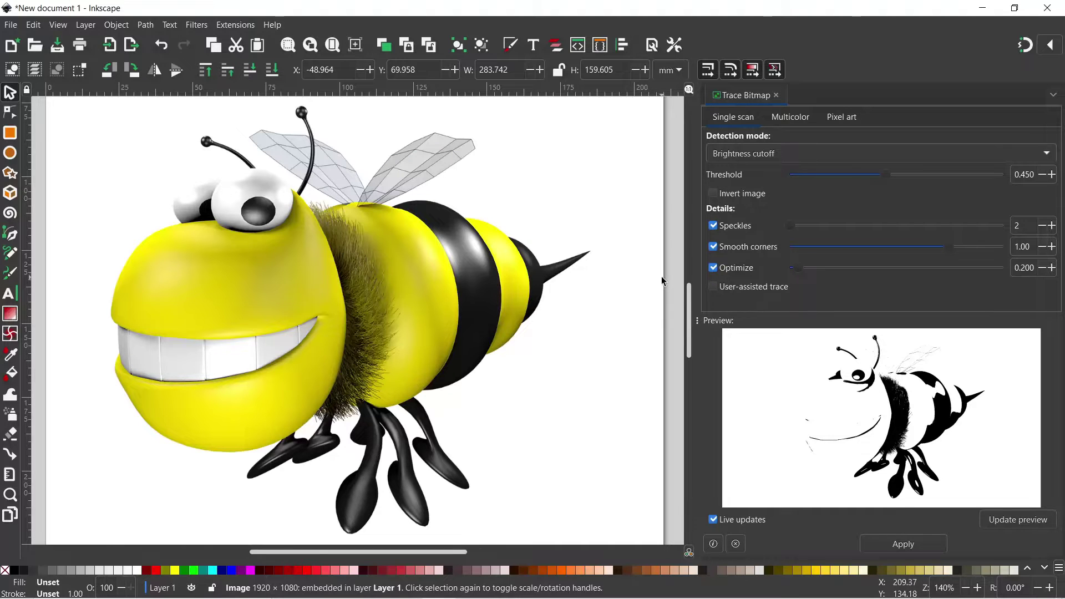
Trace the bee image in multicolour using Colours detection, 30 scans and stacking
{"action": "left_click", "coordinate": [794, 116]}
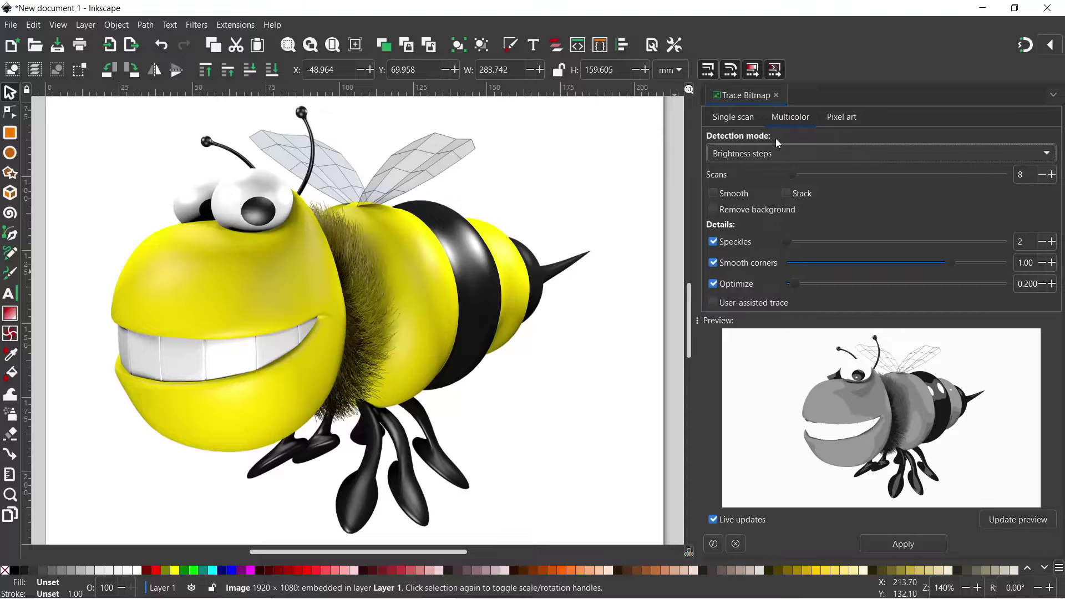
{"action": "left_click", "coordinate": [776, 154]}
{"action": "left_click", "coordinate": [732, 175]}
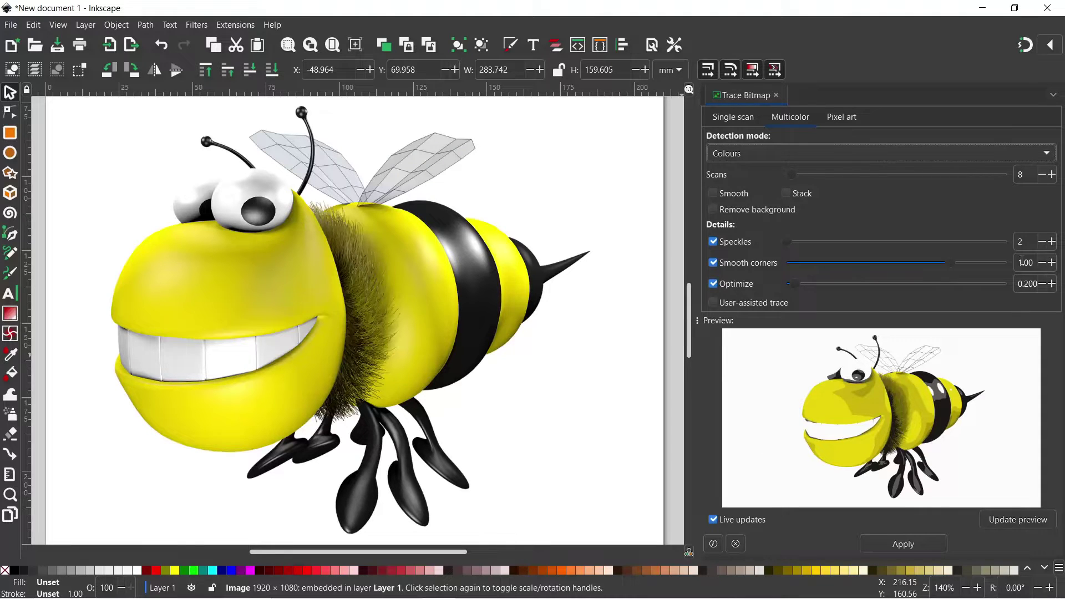
{"action": "double_click", "coordinate": [1026, 175]}
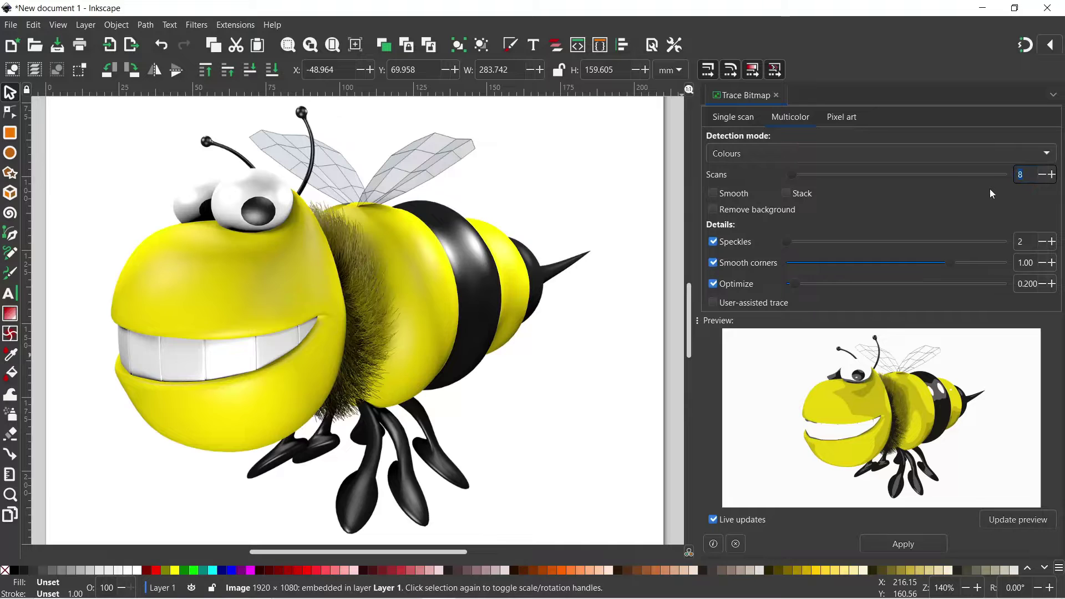
{"action": "type", "text": "30"}
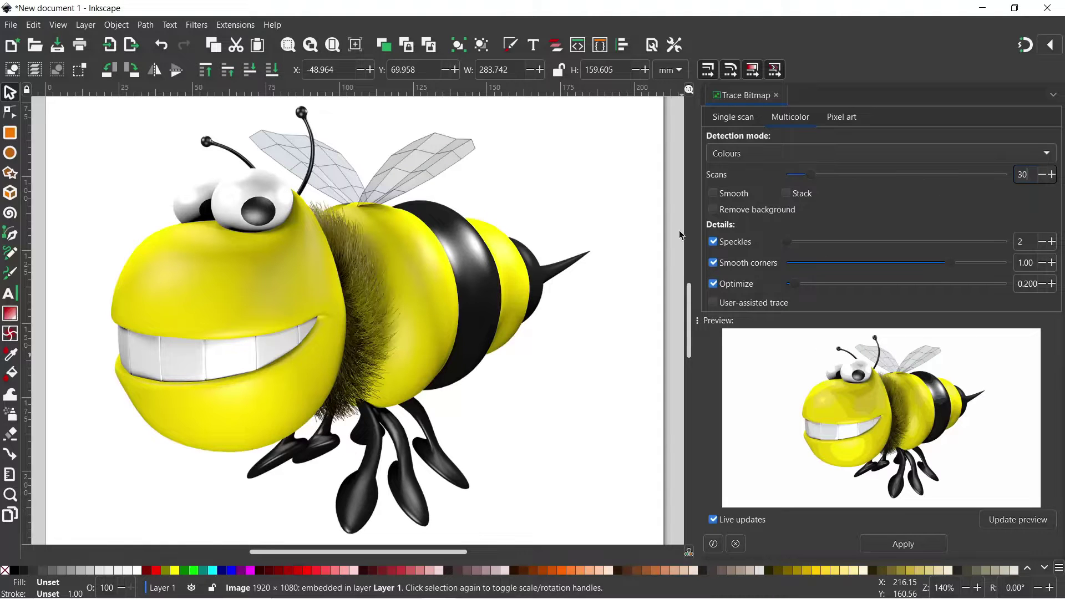
{"action": "left_click", "coordinate": [786, 192]}
{"action": "left_click", "coordinate": [912, 544]}
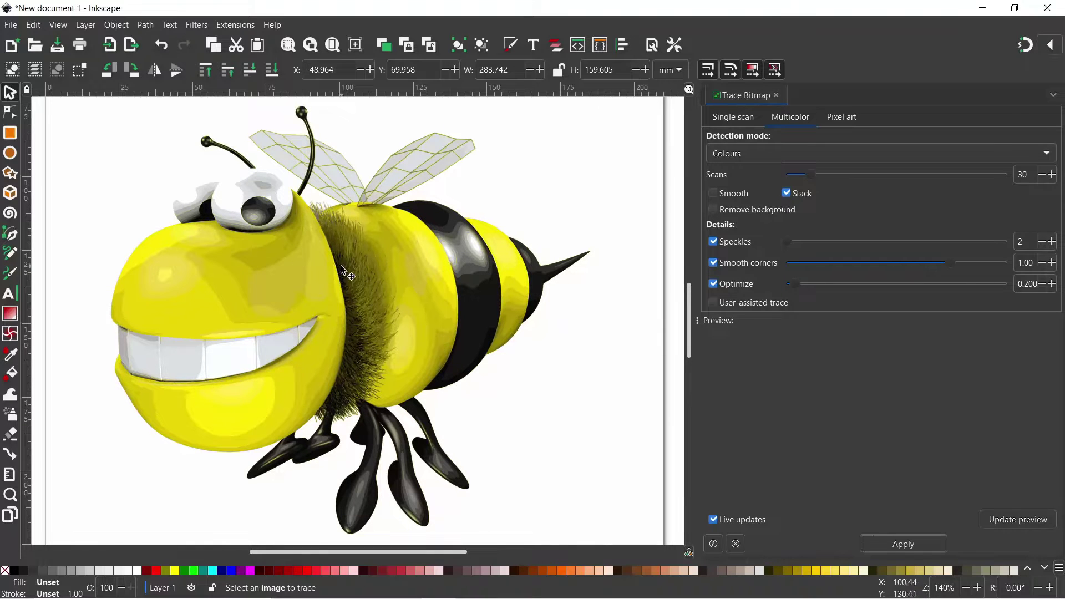
Move the traced bee off the original bitmap and delete the original bitmap
{"action": "left_click", "coordinate": [394, 292]}
{"action": "mouse_move", "coordinate": [407, 273]}
{"action": "left_mouse_down"}
{"action": "mouse_move", "coordinate": [621, 296]}
{"action": "mouse_move", "coordinate": [657, 370]}
{"action": "mouse_move", "coordinate": [616, 448]}
{"action": "left_mouse_up"}
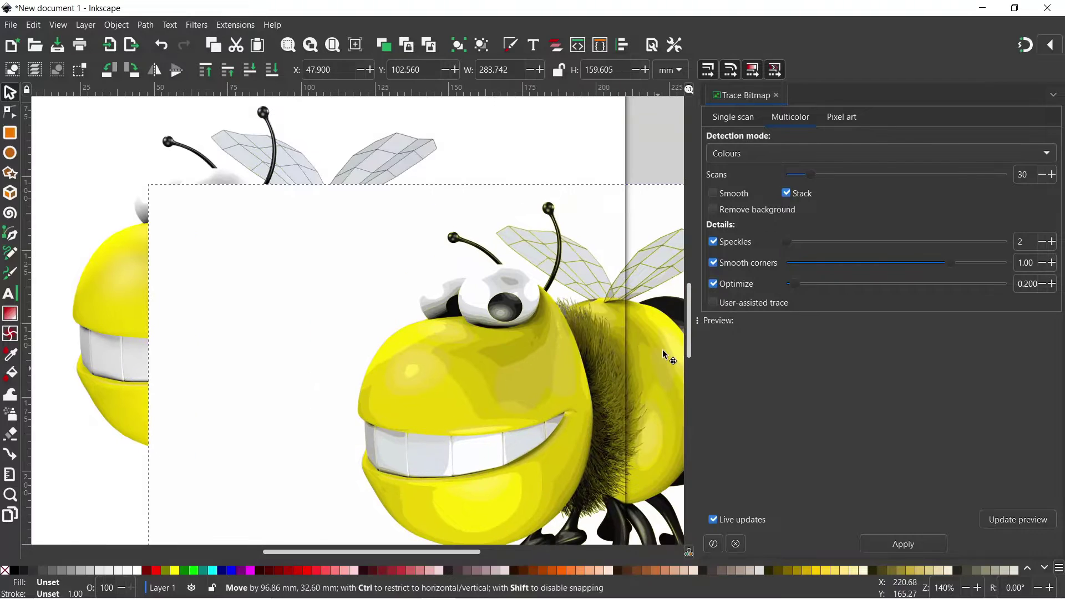
{"action": "left_click_drag", "start_coordinate": [733, 237], "coordinate": [733, 221]}
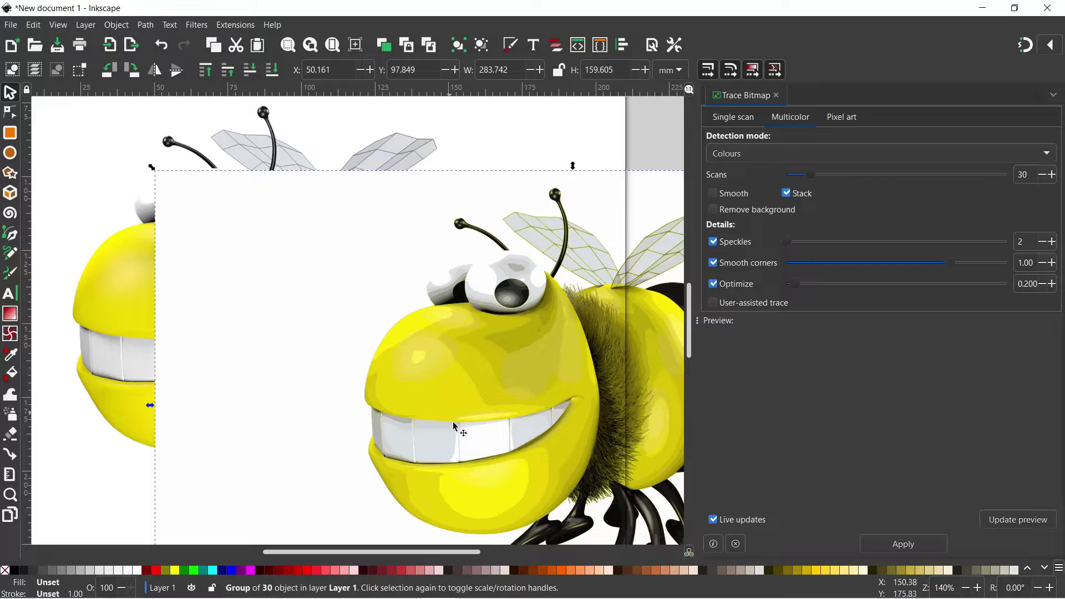
{"action": "left_click", "coordinate": [113, 301]}
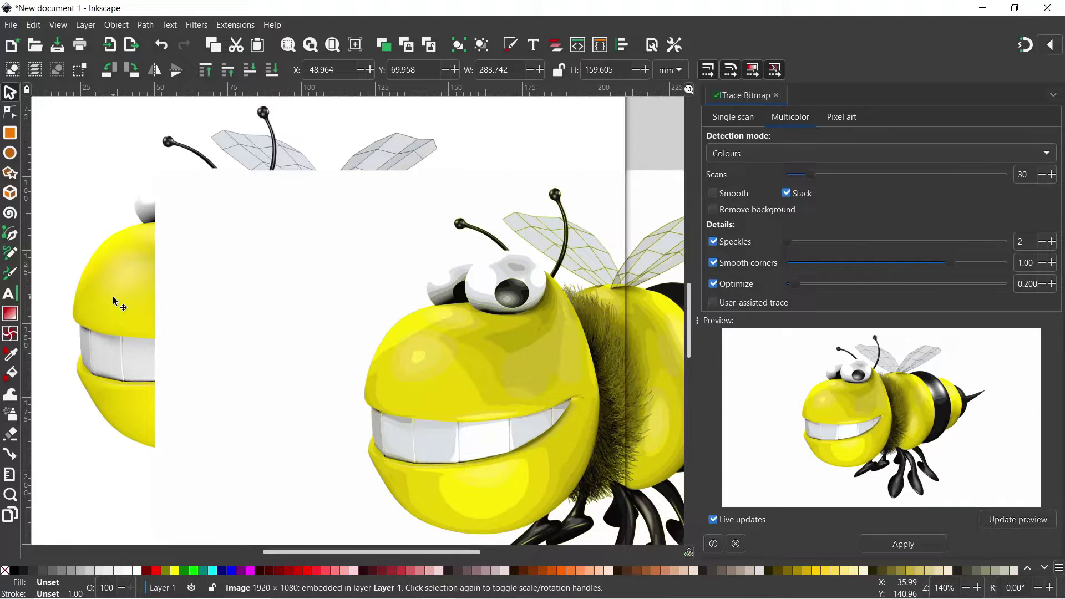
{"action": "key", "text": "Delete"}
Move the traced bee back onto the page, at about X -51 mm and Y 89 mm
{"action": "scroll", "coordinate": [518, 373], "scroll_direction": "right", "scroll_amount": 5}
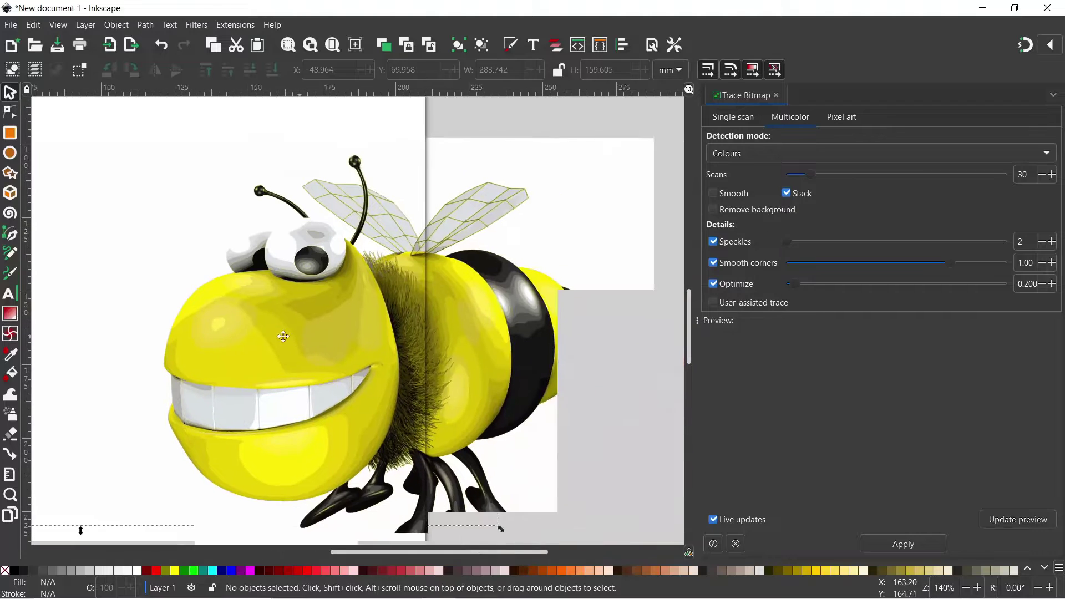
{"action": "scroll", "coordinate": [508, 365], "scroll_direction": "left", "scroll_amount": 3}
{"action": "left_click_drag", "start_coordinate": [472, 355], "coordinate": [169, 319]}
{"action": "scroll", "coordinate": [380, 344], "scroll_direction": "left", "scroll_amount": 5}
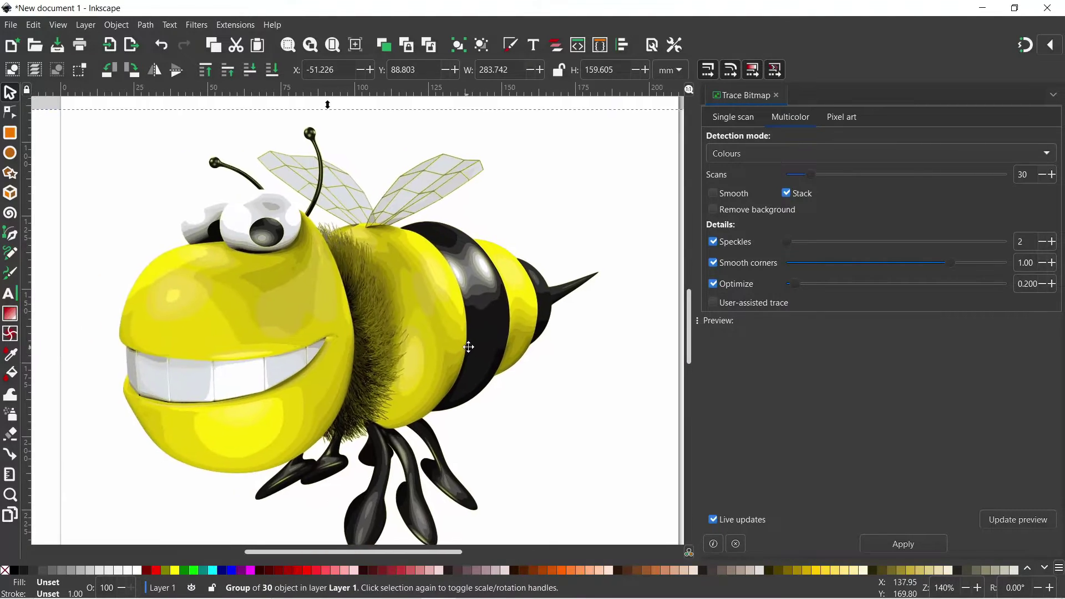
{"action": "scroll", "coordinate": [468, 347], "scroll_direction": "down", "scroll_amount": 1}
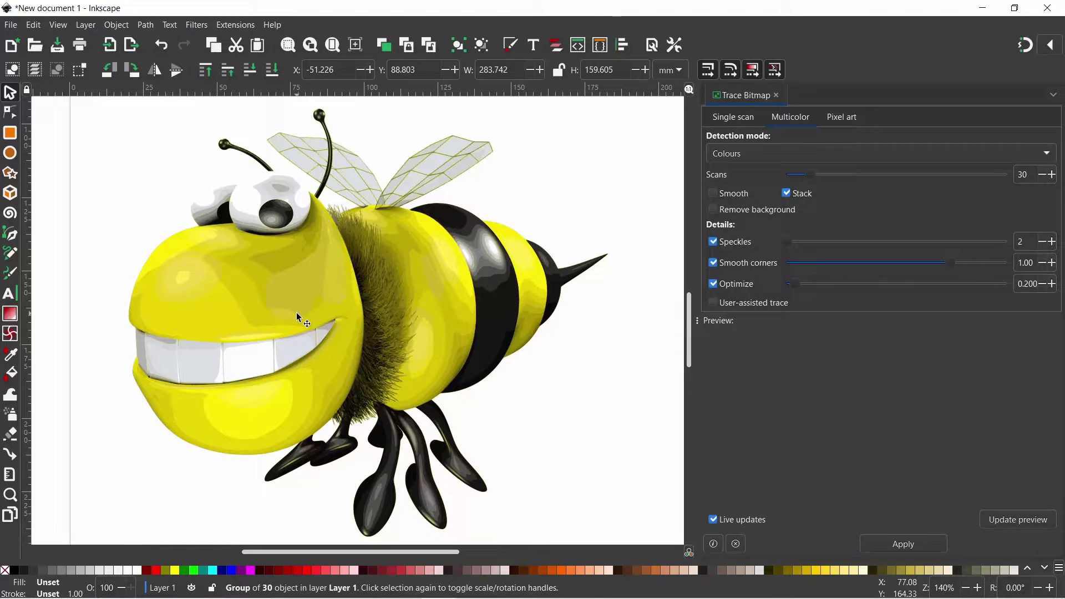
Create a new filter in the Filter Editor and name it Blur Background
{"action": "left_click", "coordinate": [199, 28]}
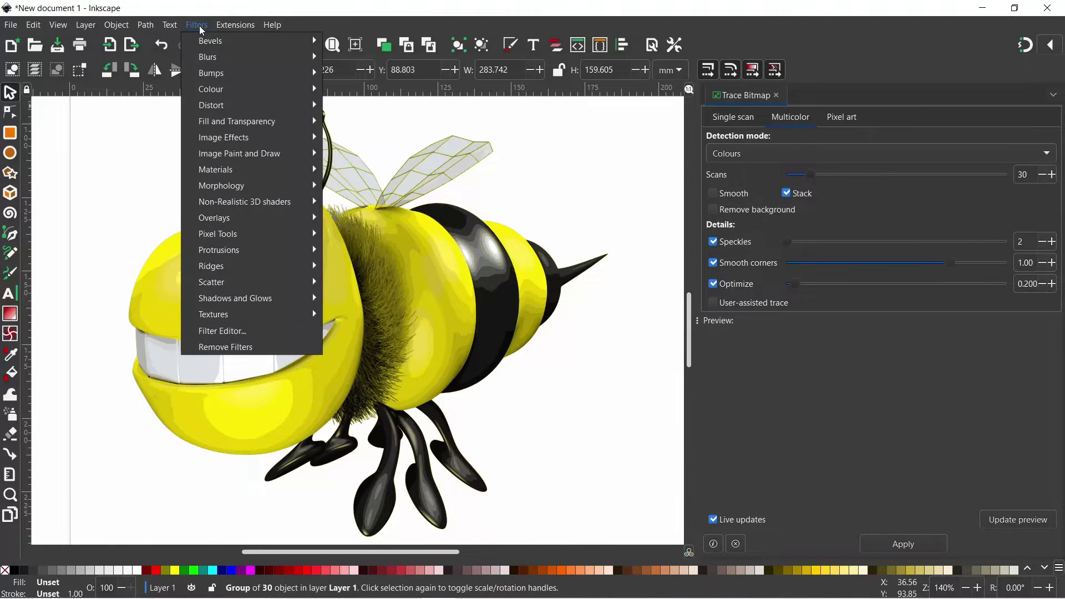
{"action": "left_click", "coordinate": [233, 332]}
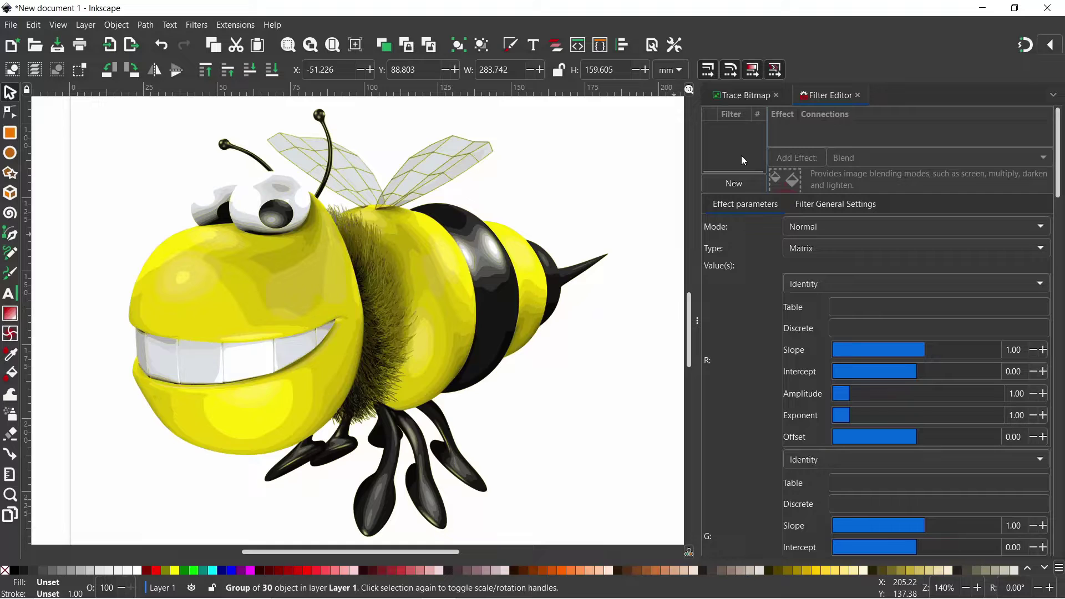
{"action": "left_click", "coordinate": [733, 186]}
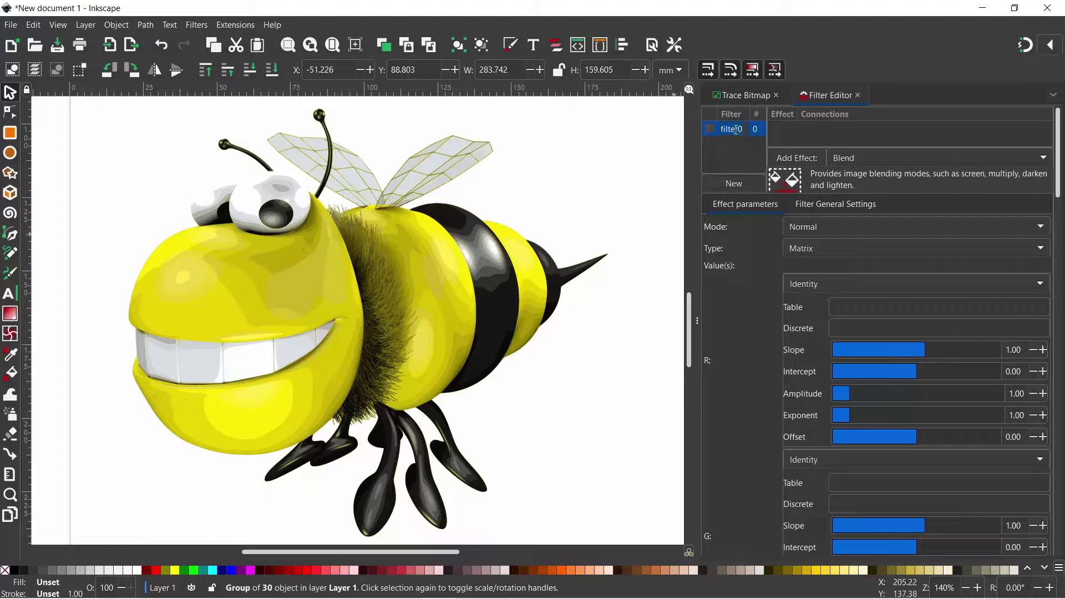
{"action": "type", "text": "Blur Backgro"}
Add a Gaussian Blur effect to the filter and connect its input to Background Image
{"action": "left_click", "coordinate": [1045, 160]}
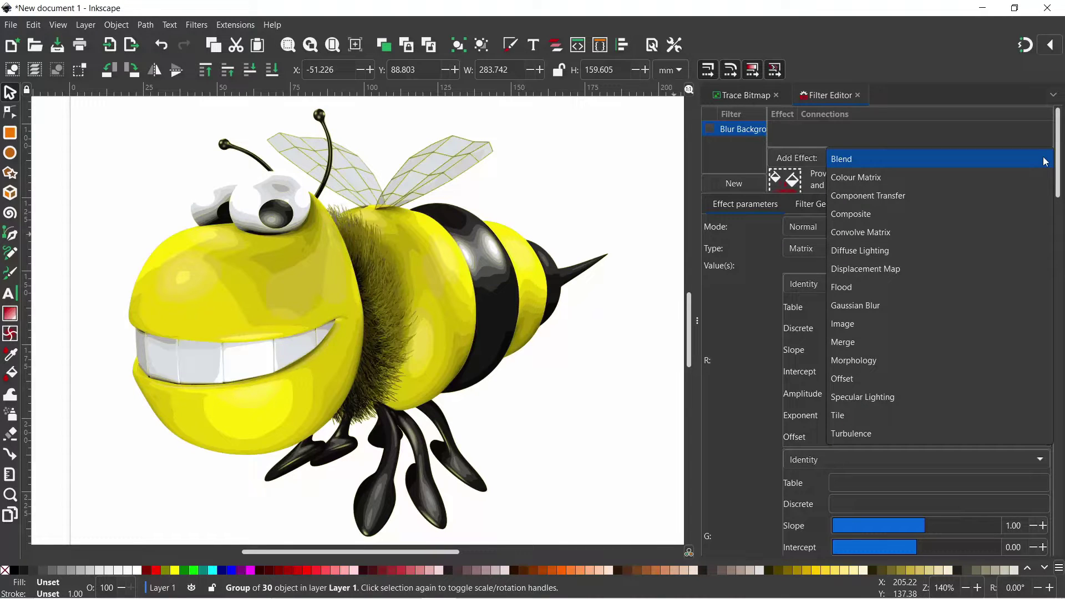
{"action": "left_click", "coordinate": [996, 306]}
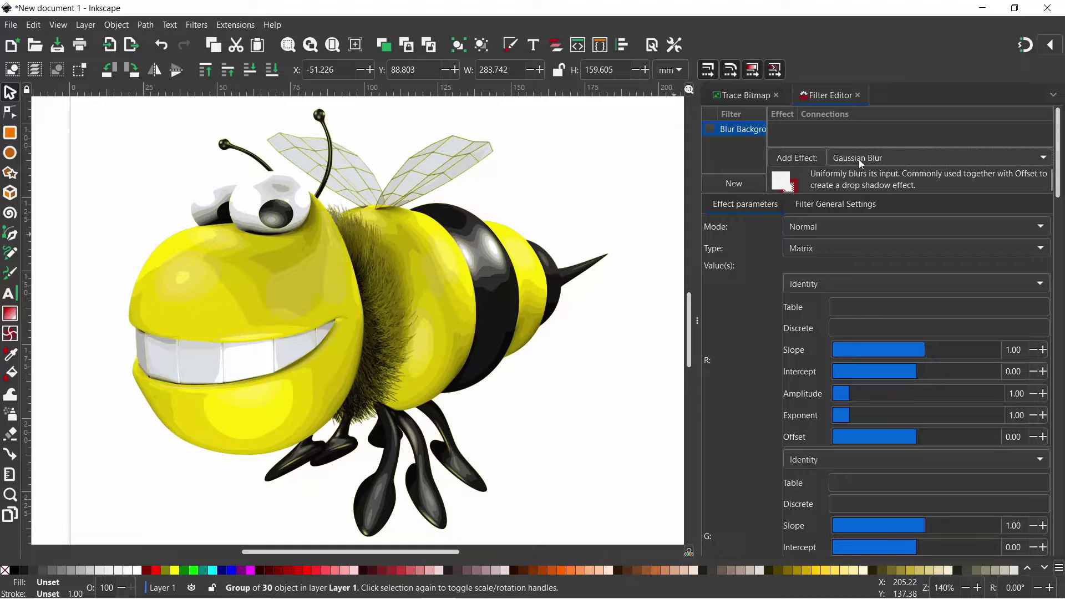
{"action": "left_click", "coordinate": [797, 158]}
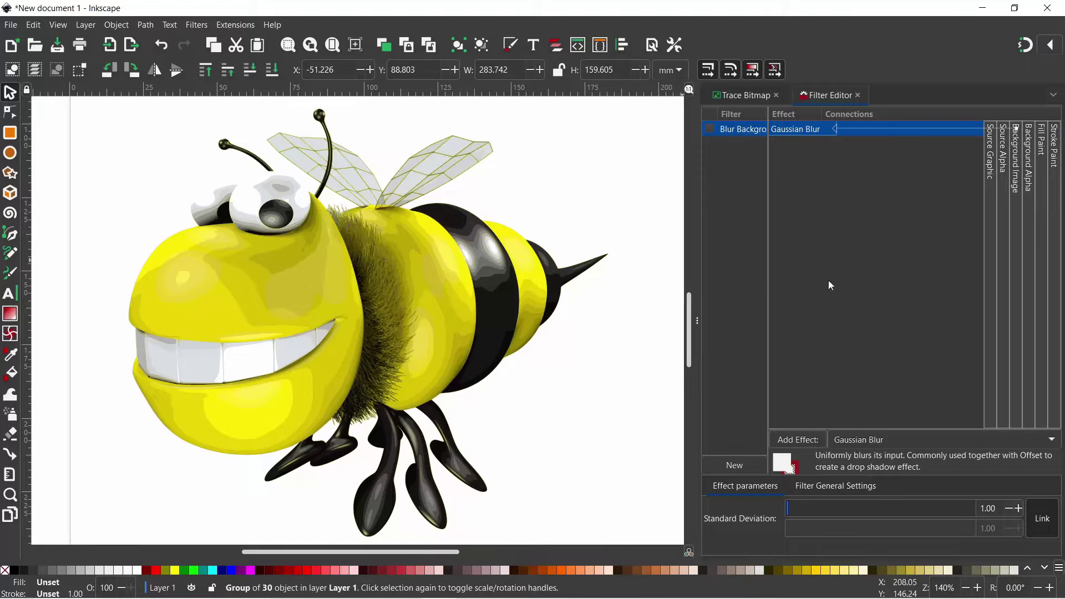
Add a Composite effect with Gaussian Blur and Source Graphic as its inputs and set its operator to Atop
{"action": "left_click", "coordinate": [1052, 439]}
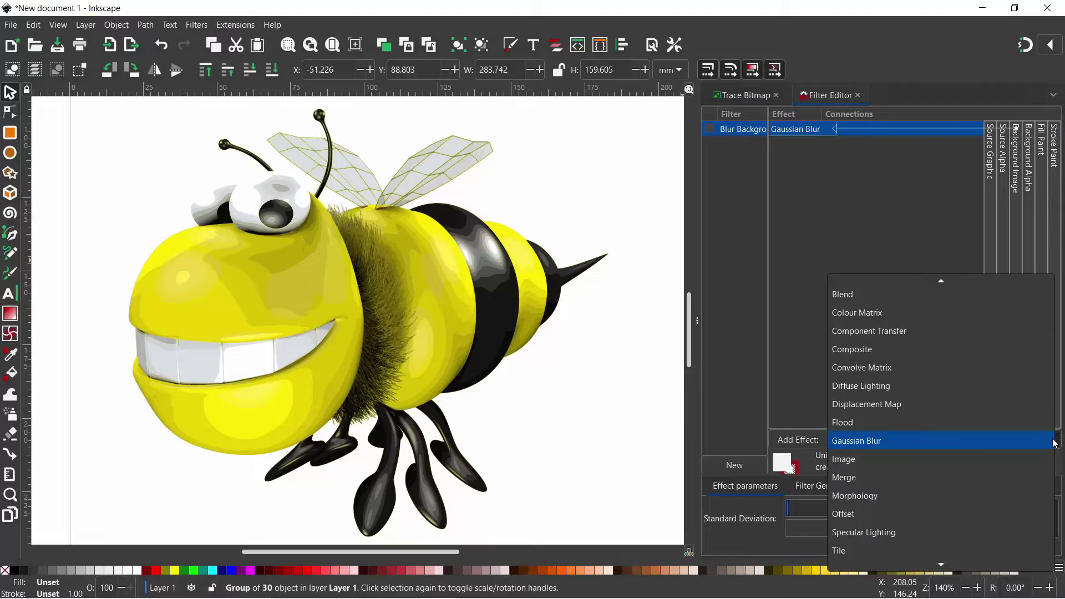
{"action": "left_click", "coordinate": [945, 356]}
{"action": "left_click", "coordinate": [802, 439]}
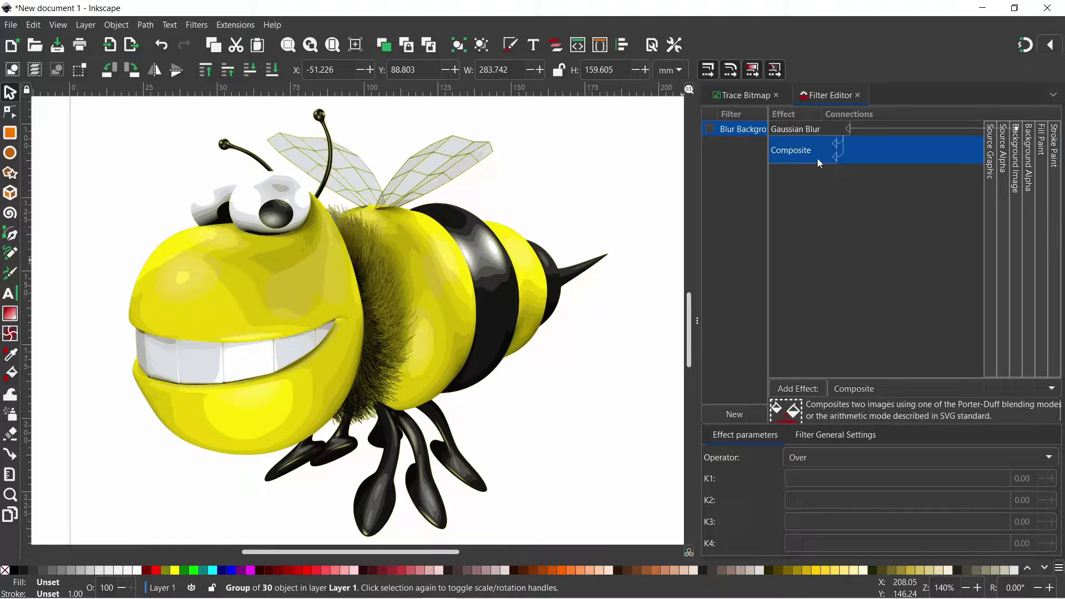
{"action": "left_click_drag", "start_coordinate": [836, 156], "coordinate": [830, 165]}
{"action": "left_click_drag", "start_coordinate": [836, 148], "coordinate": [838, 167]}
{"action": "left_click", "coordinate": [1048, 463]}
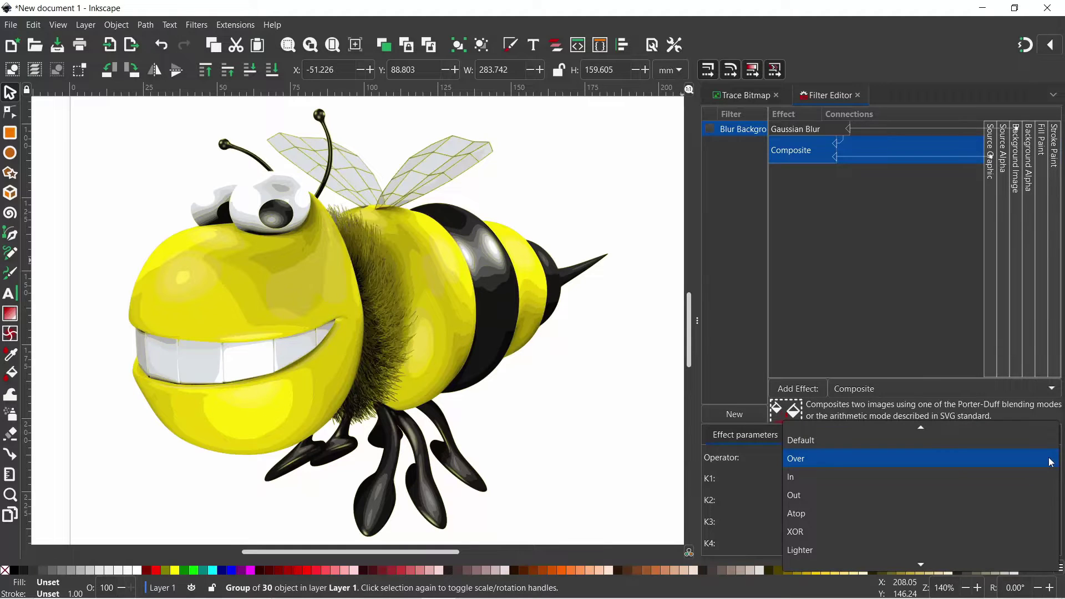
{"action": "left_click", "coordinate": [860, 514]}
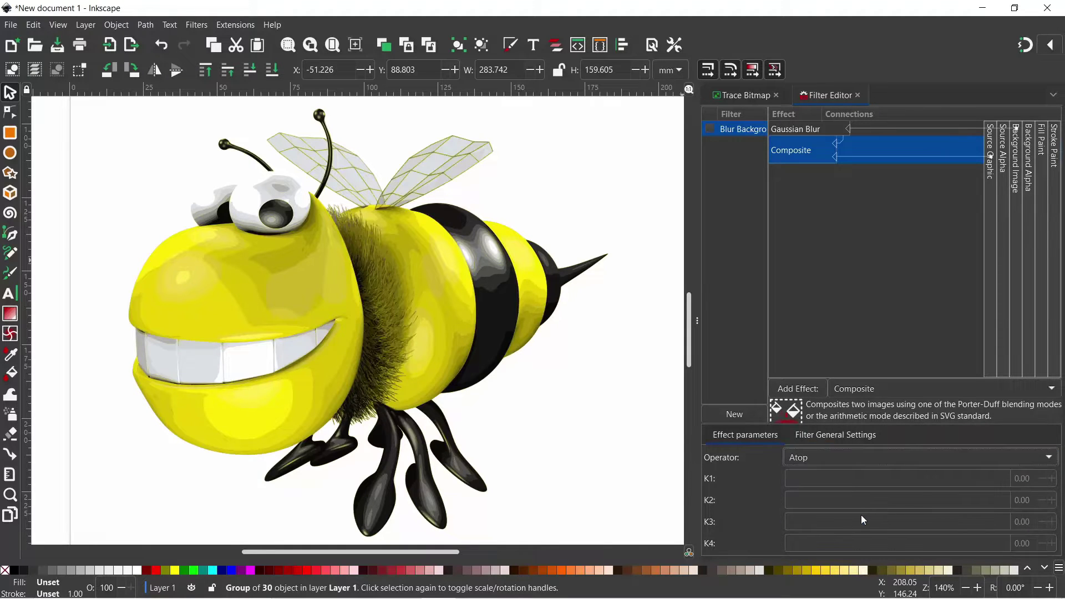
Draw an ellipse about 46 x 25 mm on the bee's face between the eyes and the mouth
{"action": "key", "text": "e"}
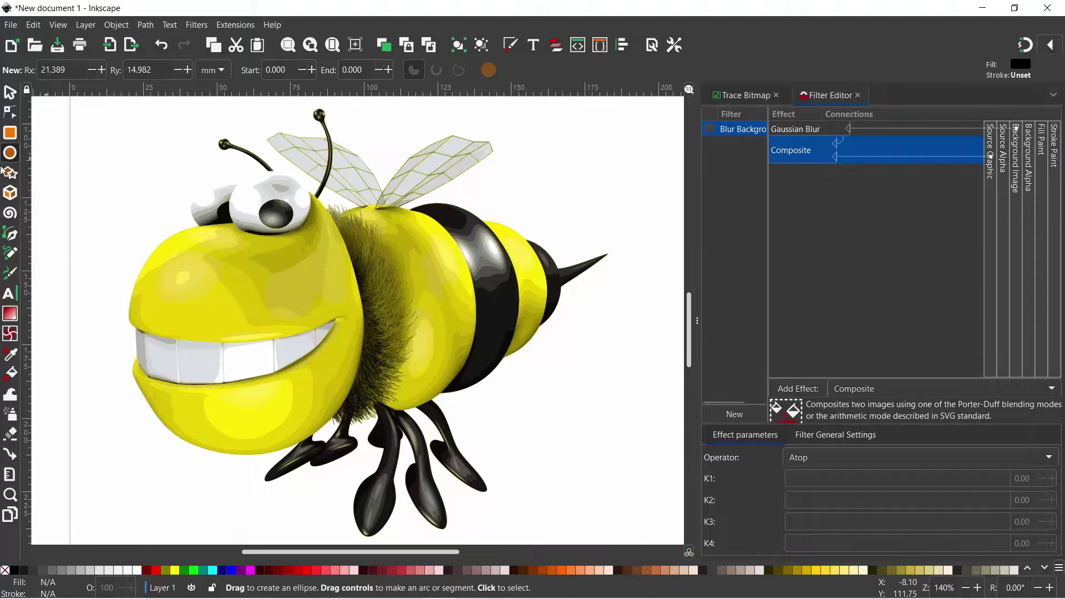
{"action": "left_click_drag", "start_coordinate": [193, 256], "coordinate": [328, 332]}
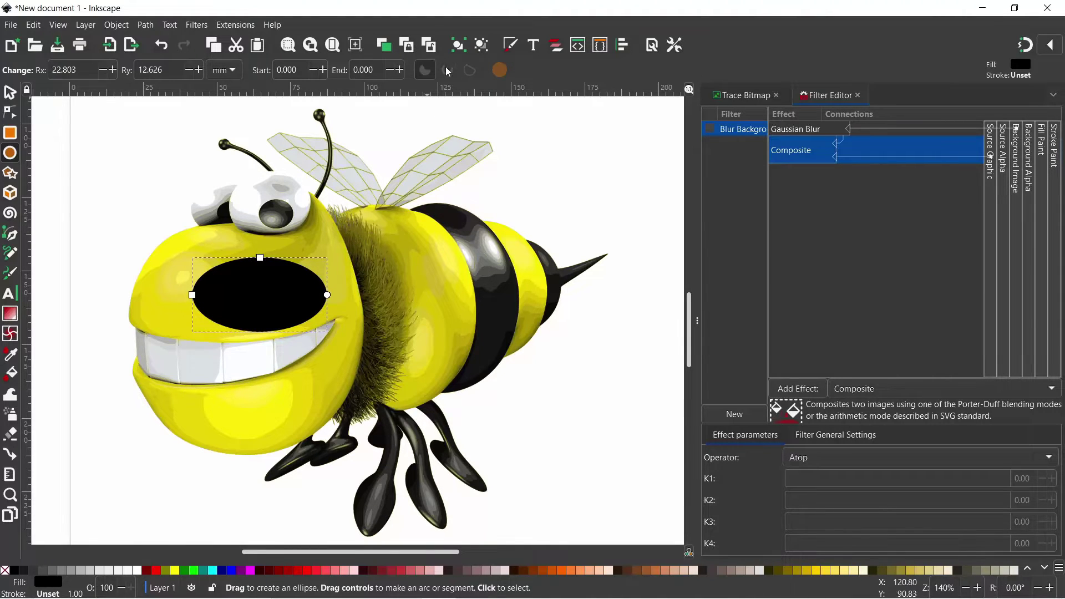
Apply the Blur Background filter to the black ellipse on the bee's face
{"action": "left_click", "coordinate": [511, 48]}
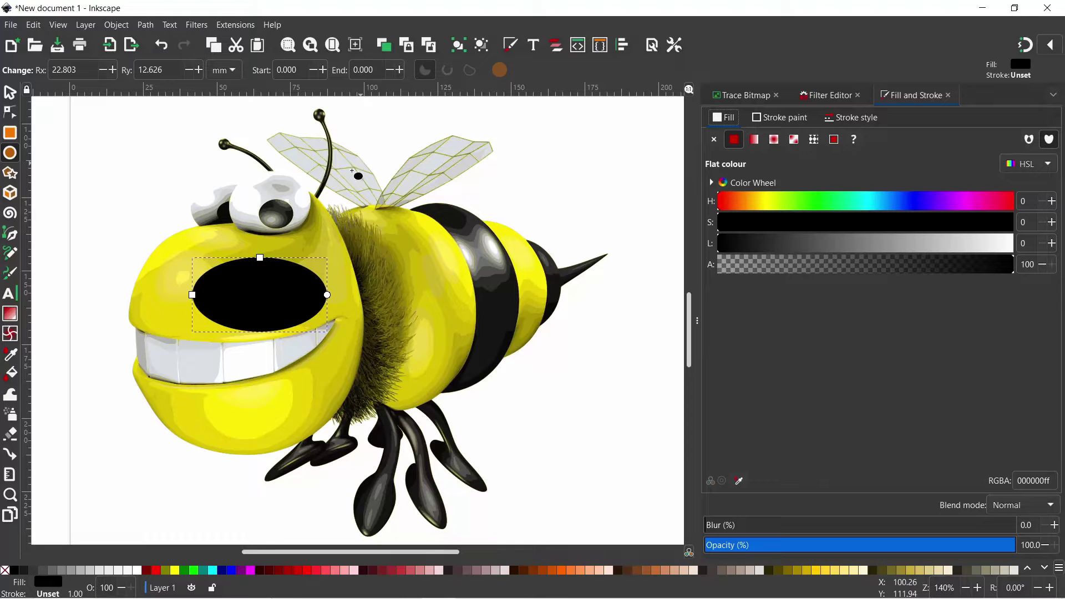
{"action": "left_click", "coordinate": [830, 98]}
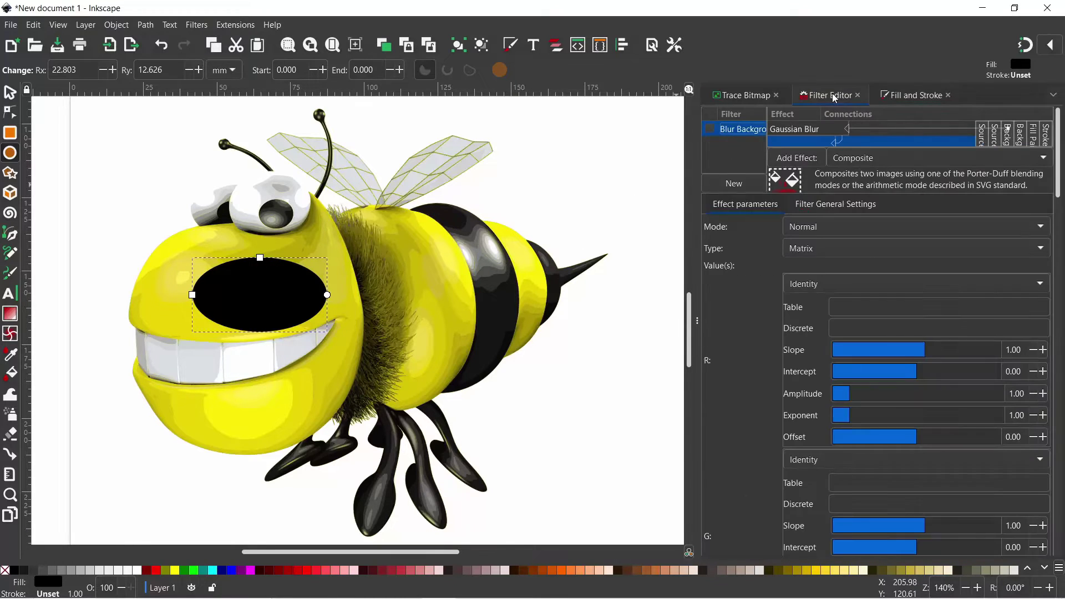
{"action": "left_click", "coordinate": [710, 128]}
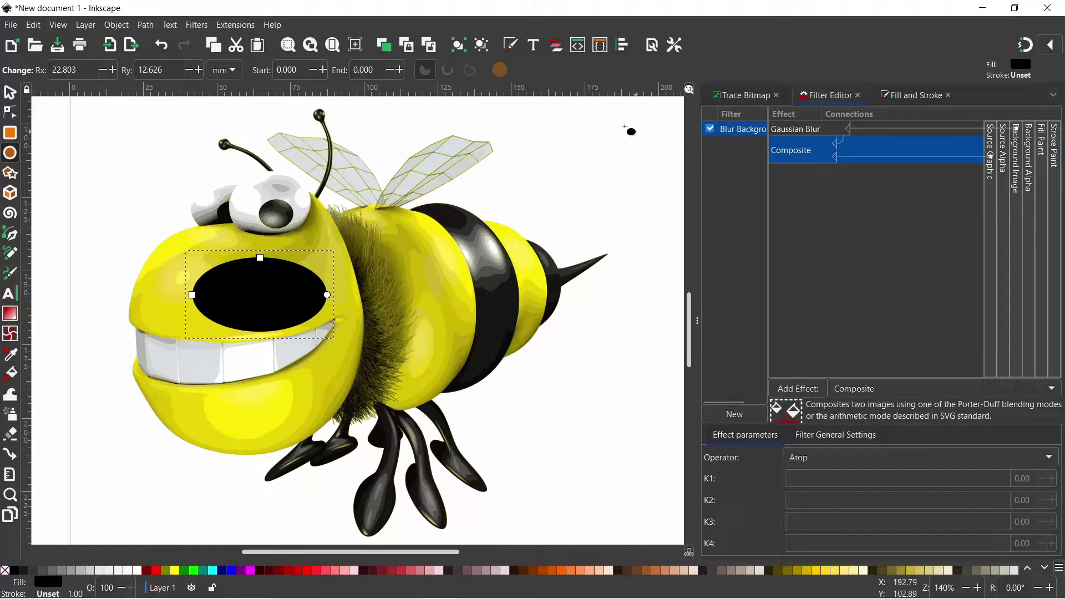
Add an enable-background attribute with the value new to the root svg node in the XML Editor, and close the editor
{"action": "left_click", "coordinate": [579, 49]}
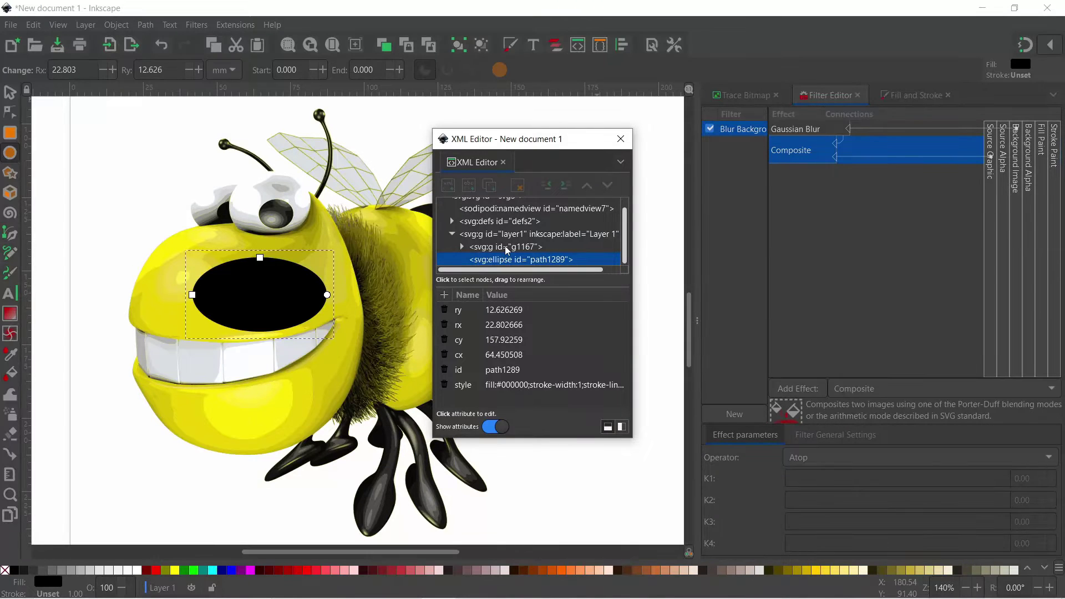
{"action": "scroll", "coordinate": [493, 230], "scroll_direction": "up", "scroll_amount": 1}
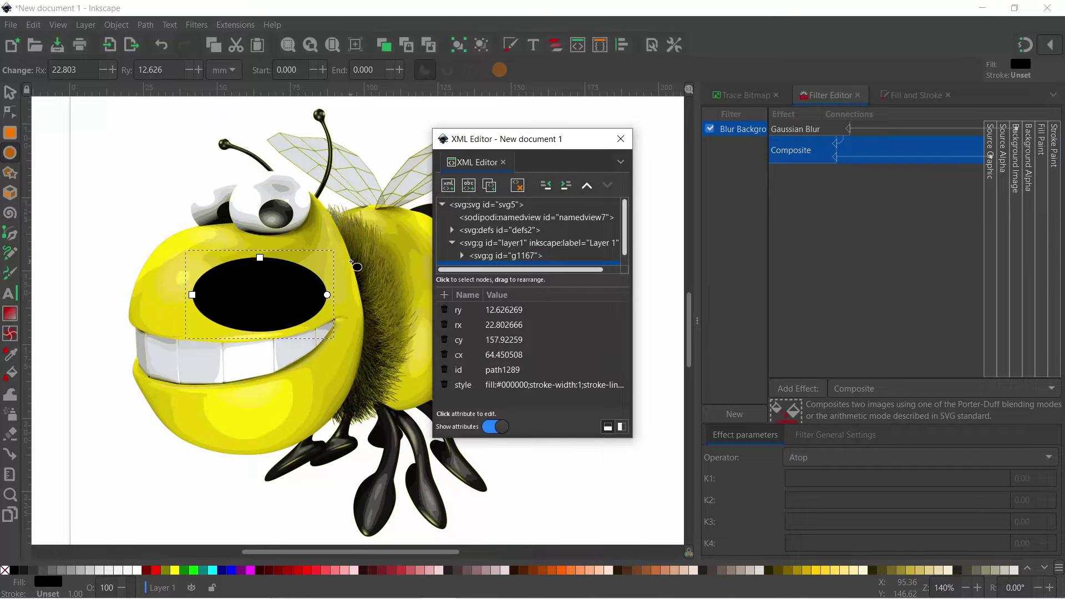
{"action": "left_click", "coordinate": [469, 205]}
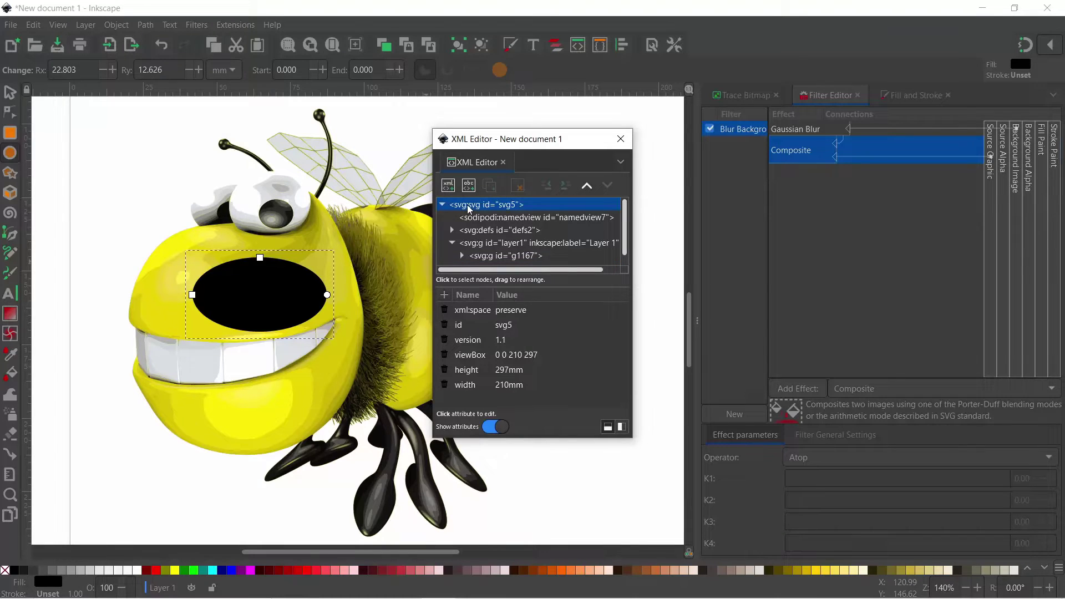
{"action": "left_click", "coordinate": [445, 295]}
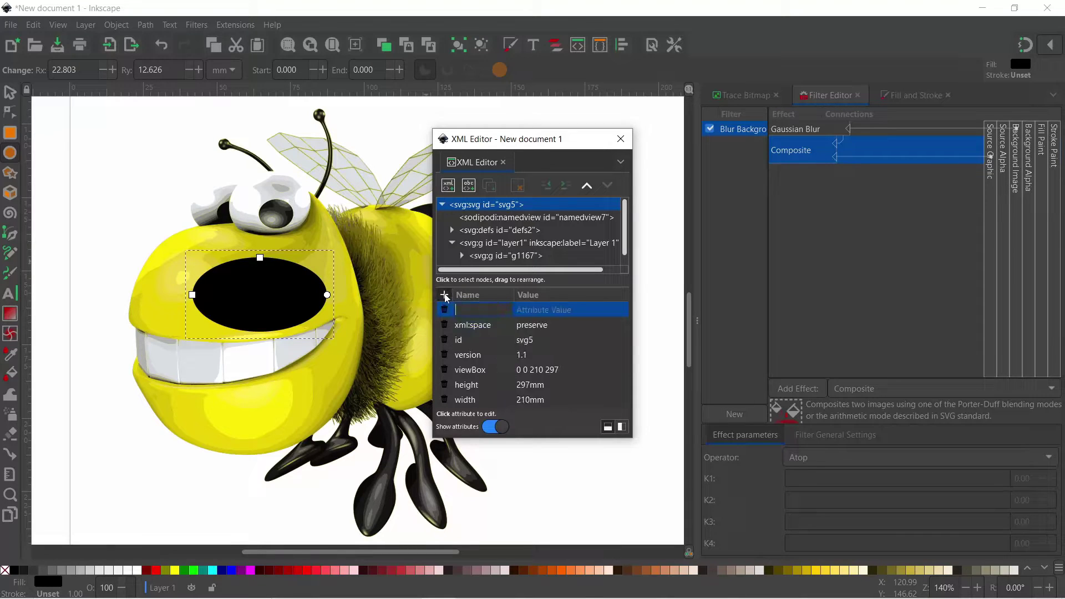
{"action": "type", "text": "enab"}
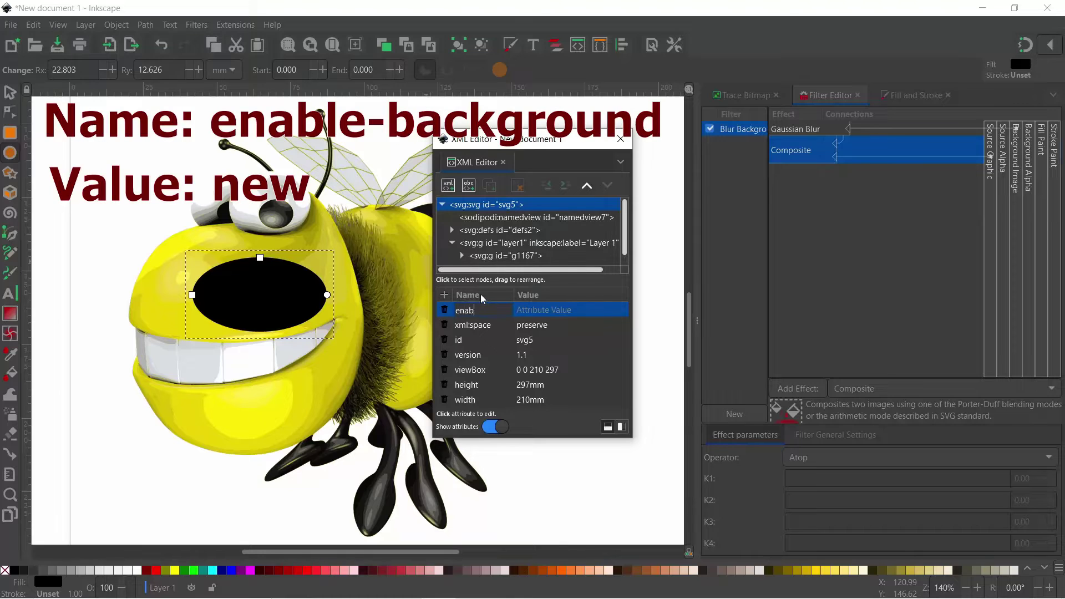
{"action": "type", "text": "le-background"}
{"action": "left_click", "coordinate": [541, 310]}
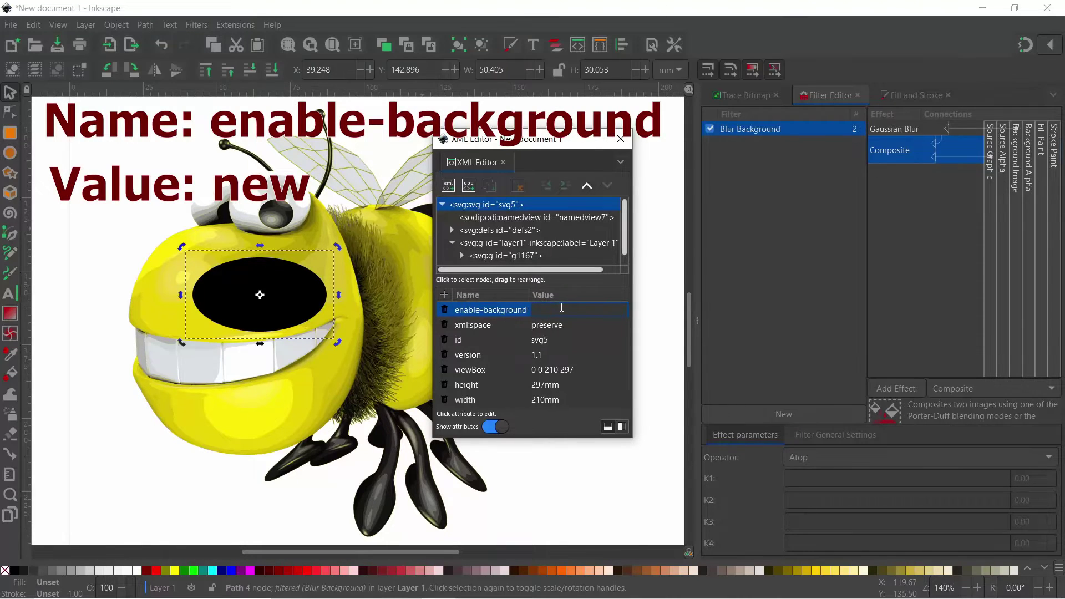
{"action": "type", "text": "new"}
{"action": "key", "text": "Return"}
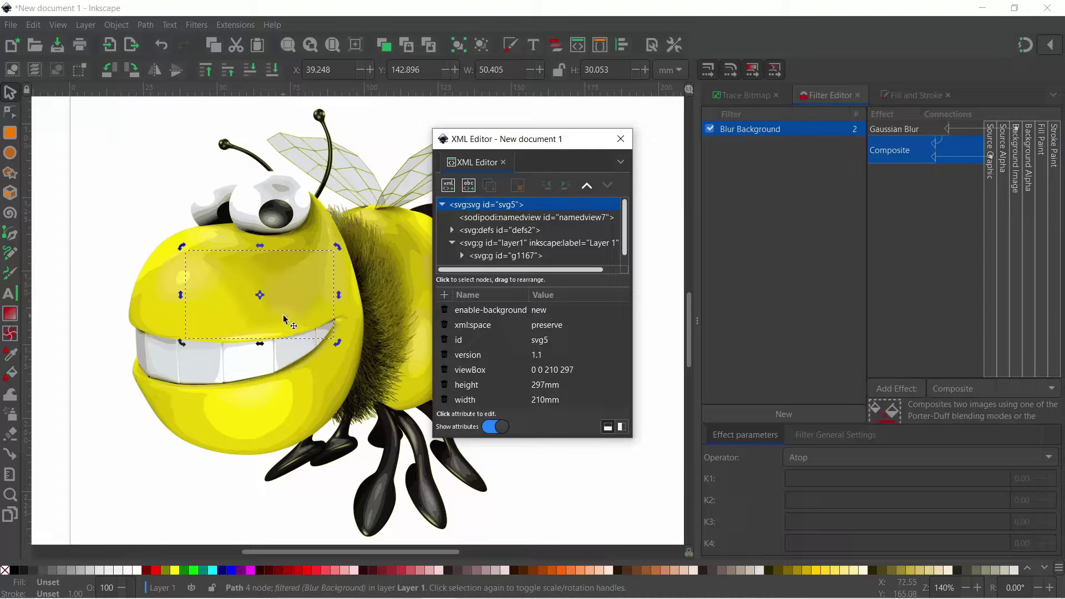
{"action": "left_click", "coordinate": [620, 139]}
Test the blurring ellipse over the bee's eyes and again on its face, setting its blur to 20% and finally 28.5%
{"action": "left_click_drag", "start_coordinate": [274, 306], "coordinate": [250, 232]}
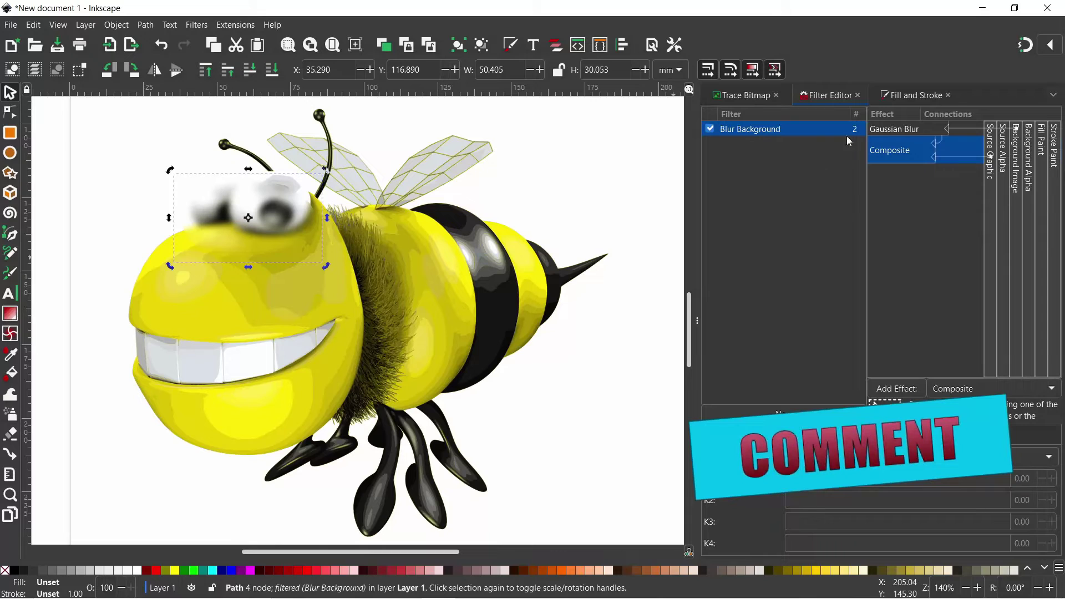
{"action": "left_click", "coordinate": [911, 98]}
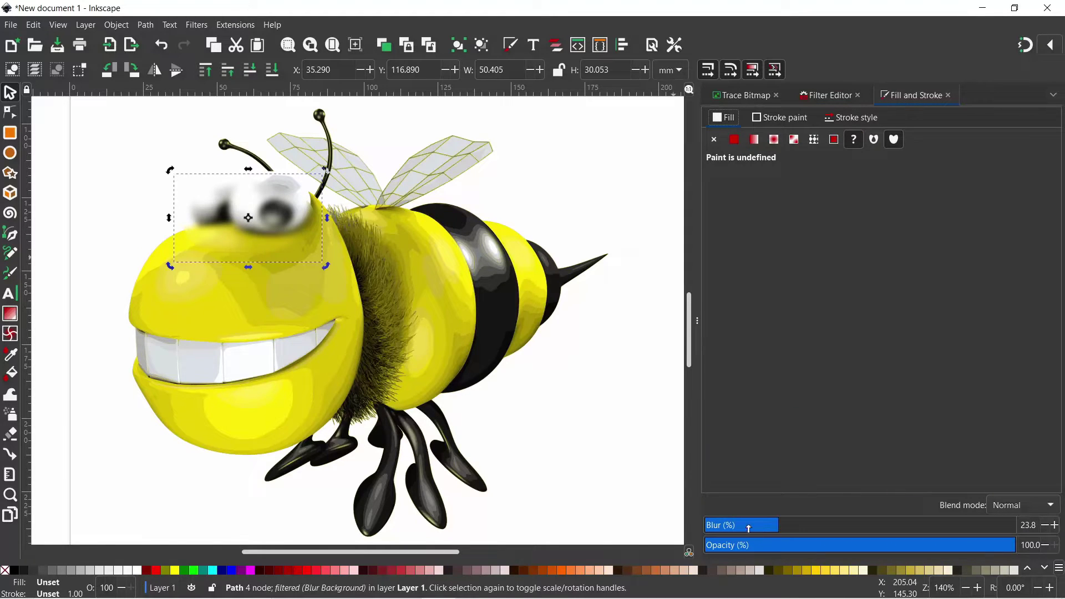
{"action": "left_click", "coordinate": [780, 522]}
{"action": "mouse_move", "coordinate": [768, 524]}
{"action": "left_mouse_down"}
{"action": "mouse_move", "coordinate": [724, 524]}
{"action": "mouse_move", "coordinate": [766, 524]}
{"action": "left_mouse_up"}
{"action": "left_click_drag", "start_coordinate": [247, 216], "coordinate": [233, 284]}
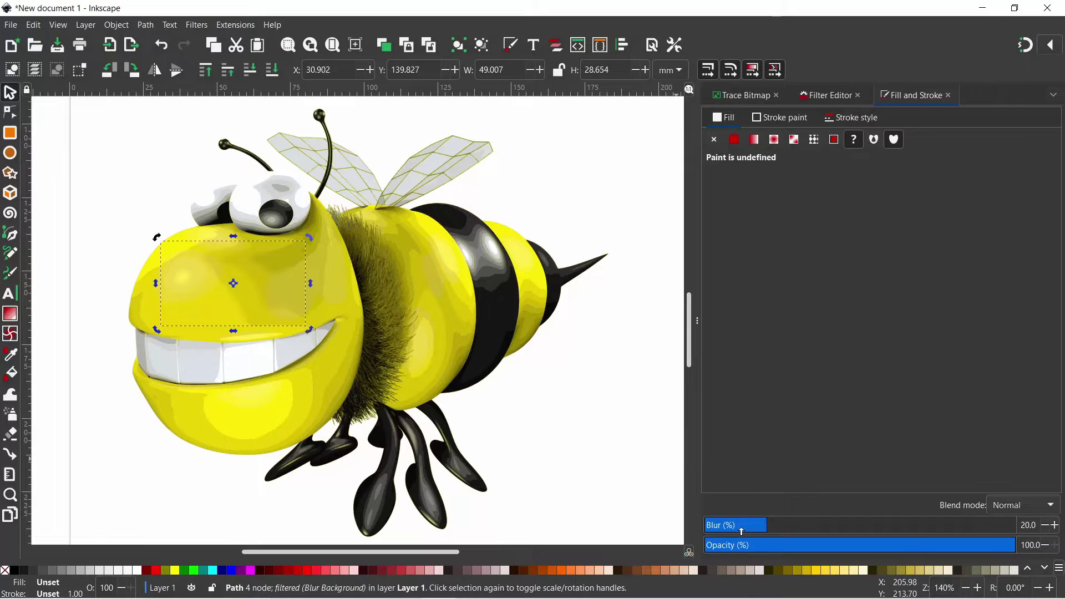
{"action": "left_click_drag", "start_coordinate": [769, 524], "coordinate": [793, 526]}
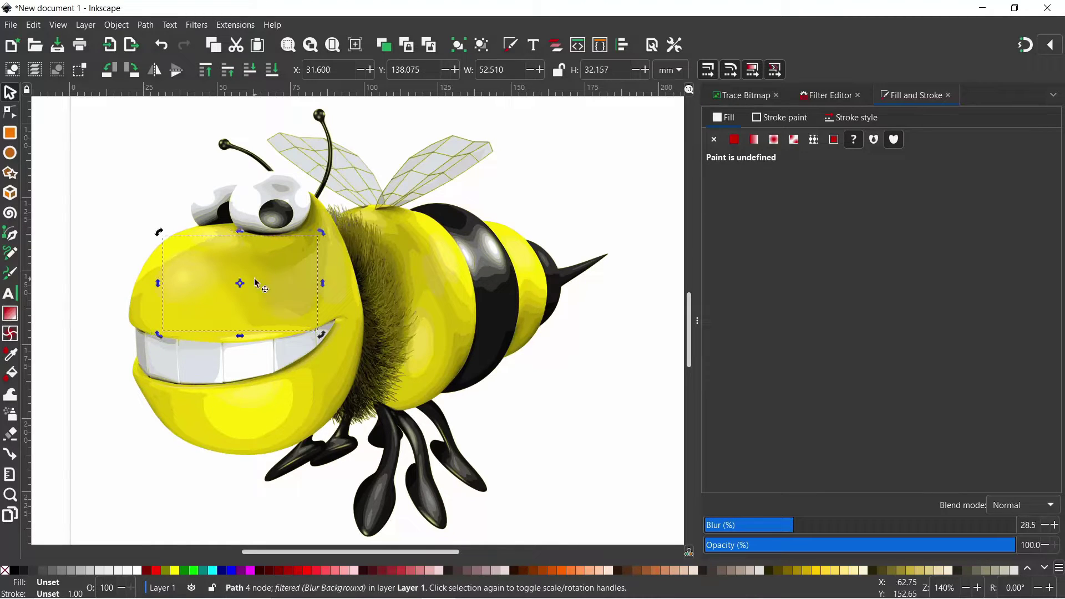
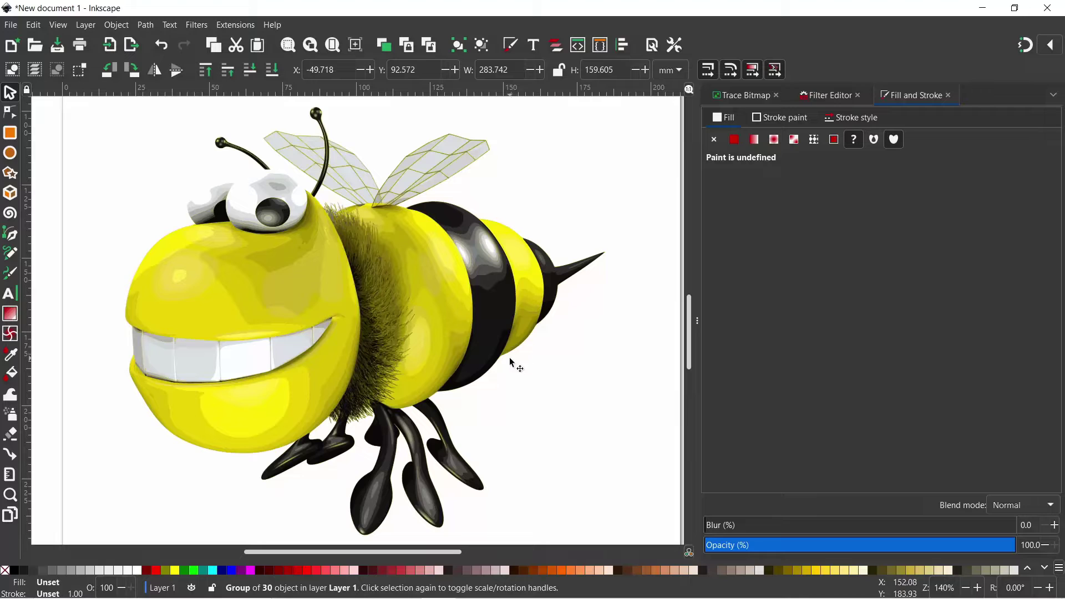
Draw a closed curved path about 22 x 47 mm around the rear yellow stripe of the bee's body with the Pen tool
{"action": "left_click", "coordinate": [11, 234]}
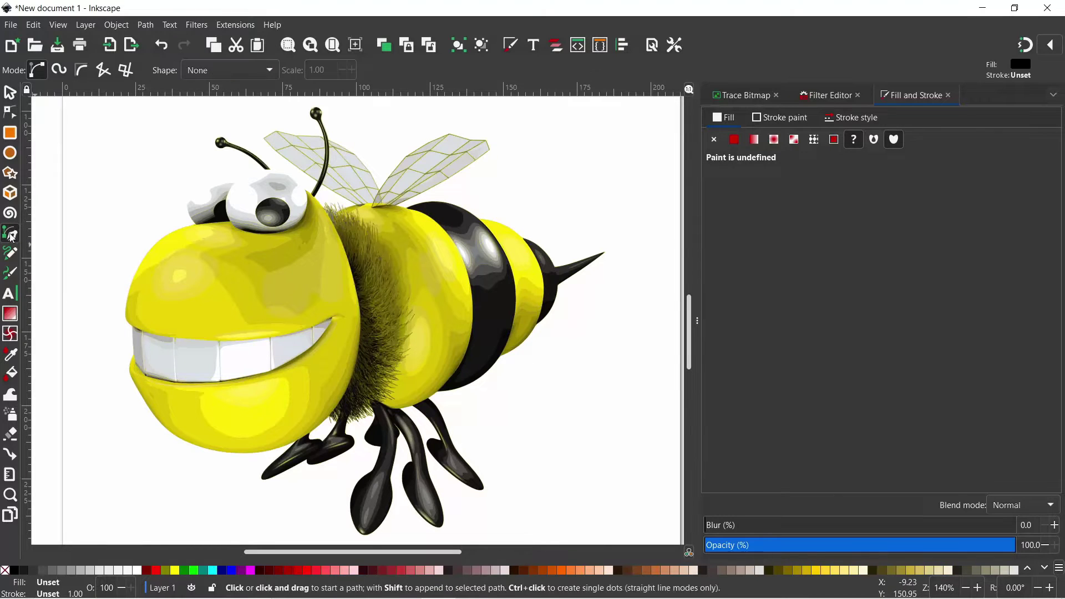
{"action": "left_click", "coordinate": [481, 220]}
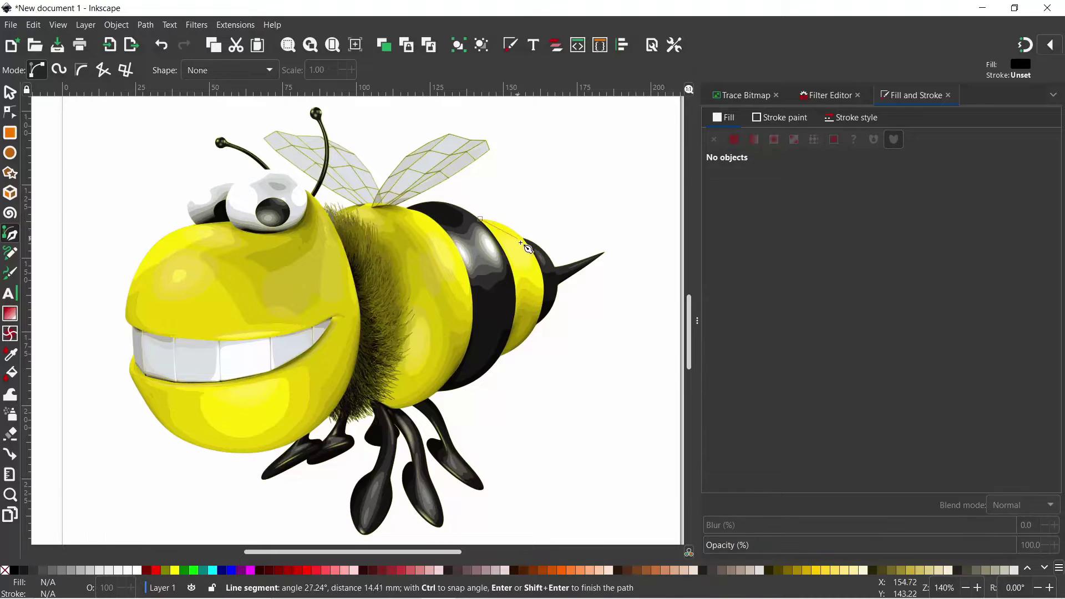
{"action": "left_click_drag", "start_coordinate": [533, 251], "coordinate": [547, 279]}
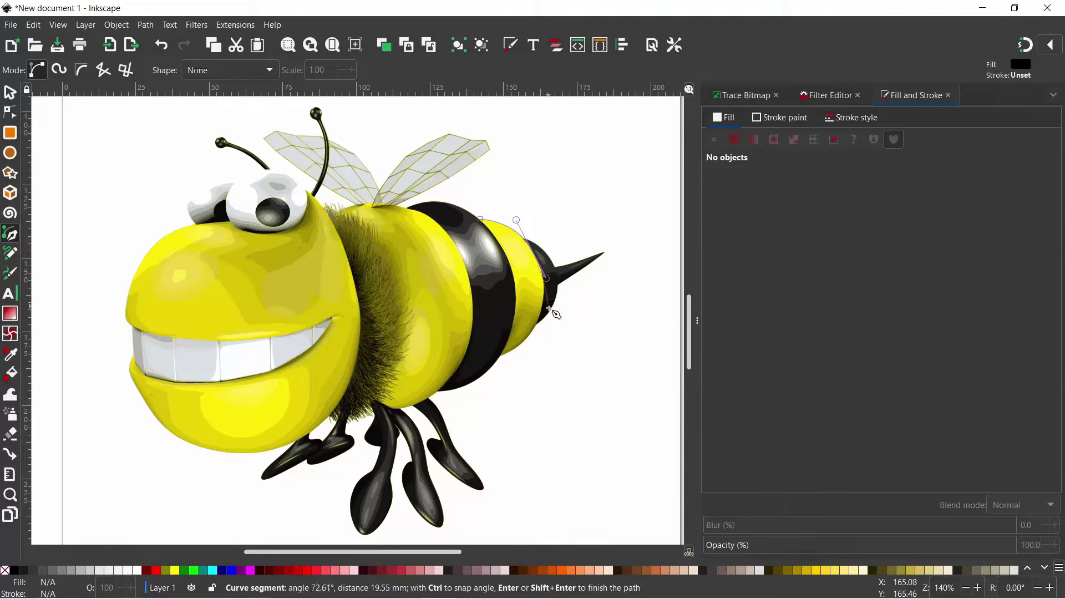
{"action": "left_click_drag", "start_coordinate": [538, 324], "coordinate": [528, 353]}
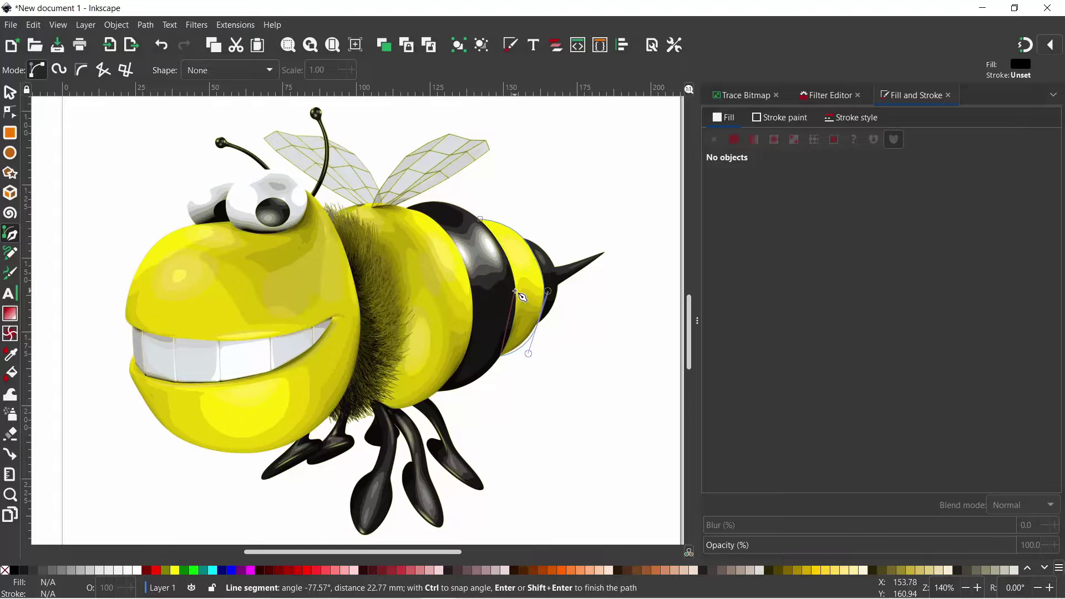
{"action": "left_click_drag", "start_coordinate": [515, 291], "coordinate": [510, 265]}
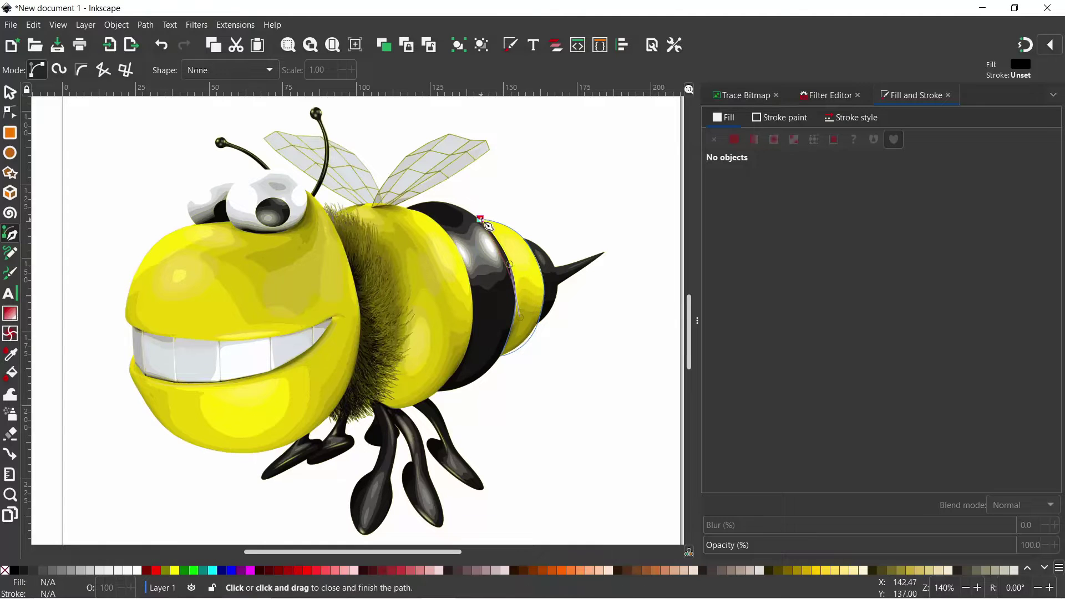
{"action": "left_click_drag", "start_coordinate": [480, 219], "coordinate": [462, 201]}
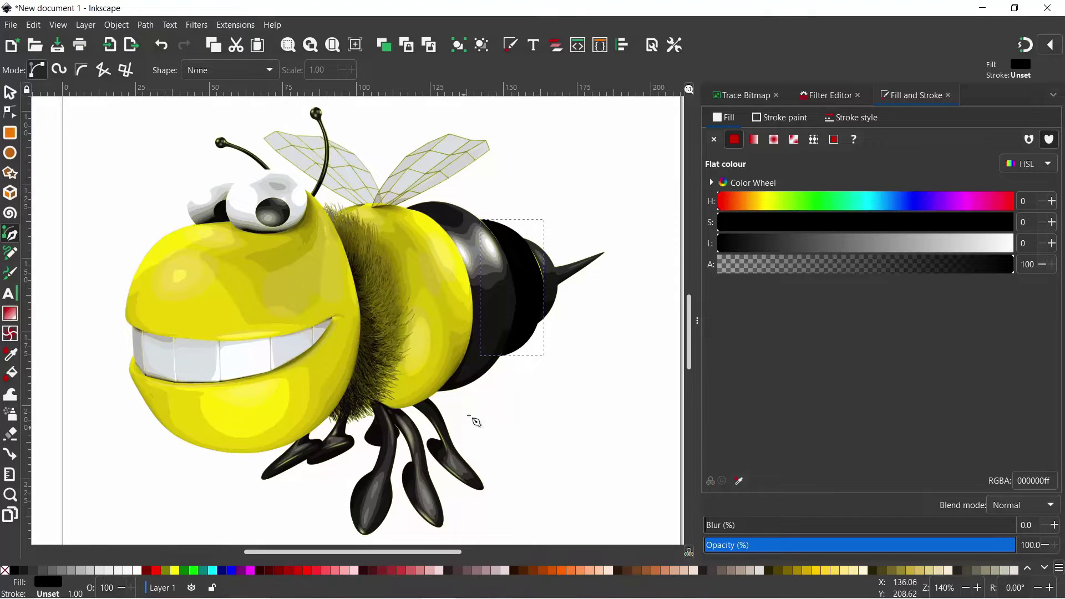
Fill the stripe shape with cyan (00ffff) and set its opacity to 50.1%
{"action": "left_click", "coordinate": [344, 571]}
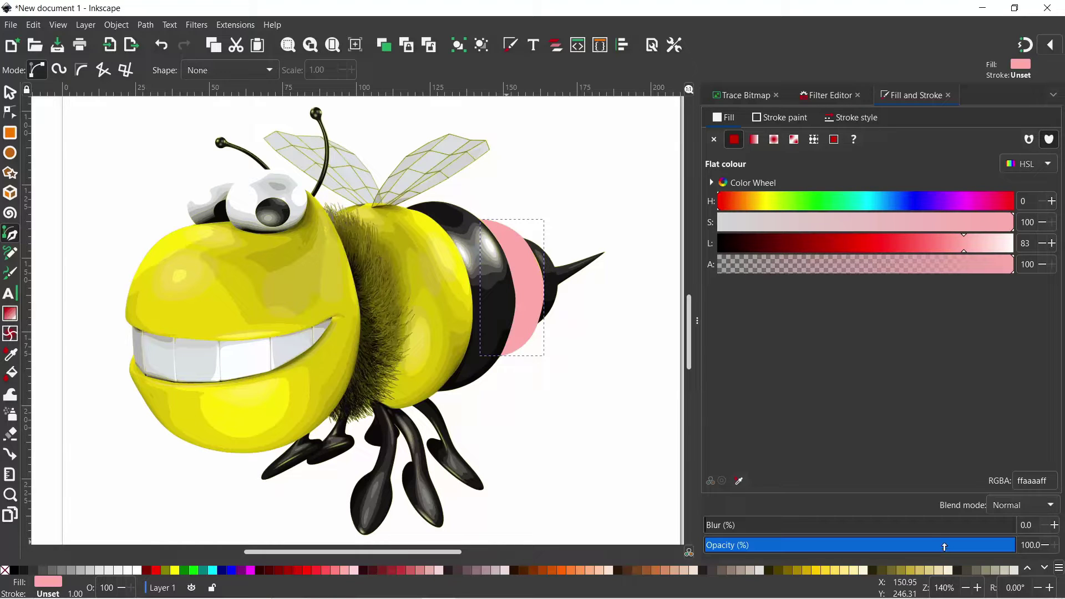
{"action": "left_click_drag", "start_coordinate": [944, 546], "coordinate": [861, 546]}
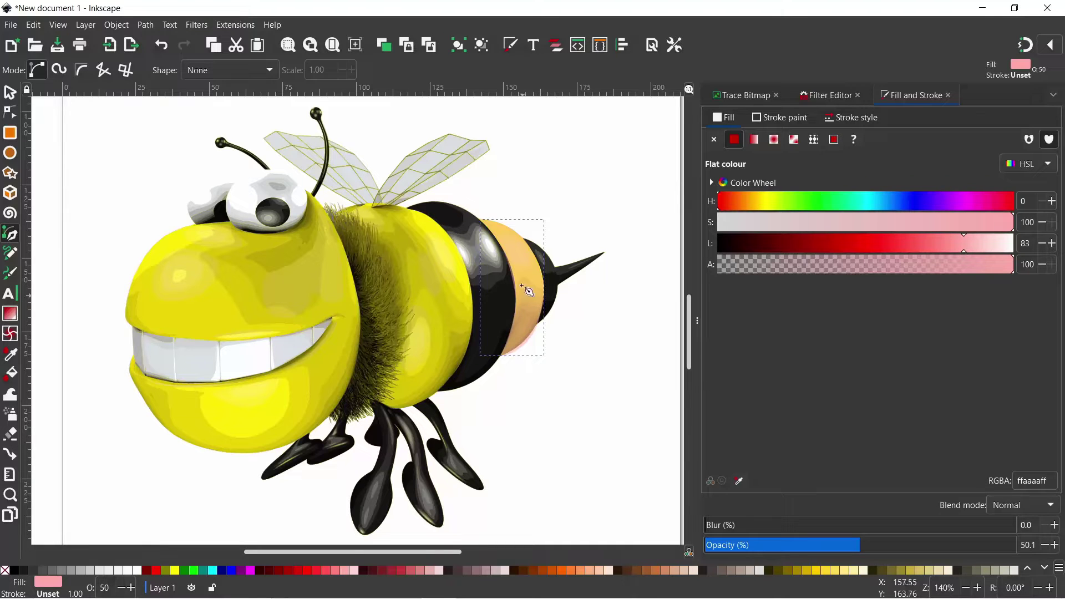
{"action": "left_click", "coordinate": [214, 572]}
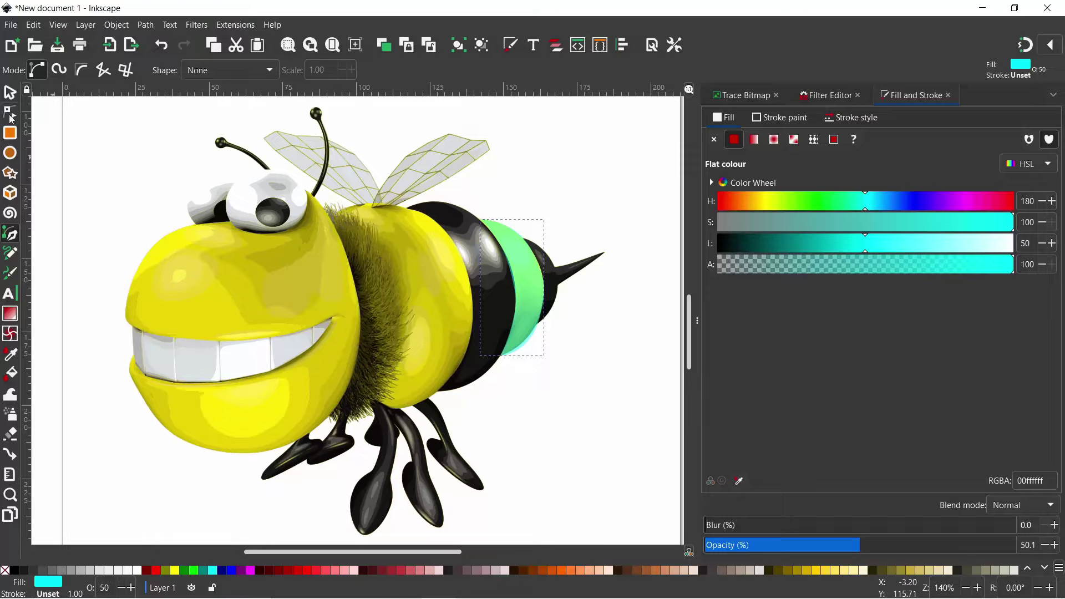
Adjust the nodes and curve handles along the stripe shape's outer edge to match the yellow stripe beside the stinger section
{"action": "left_click", "coordinate": [11, 113]}
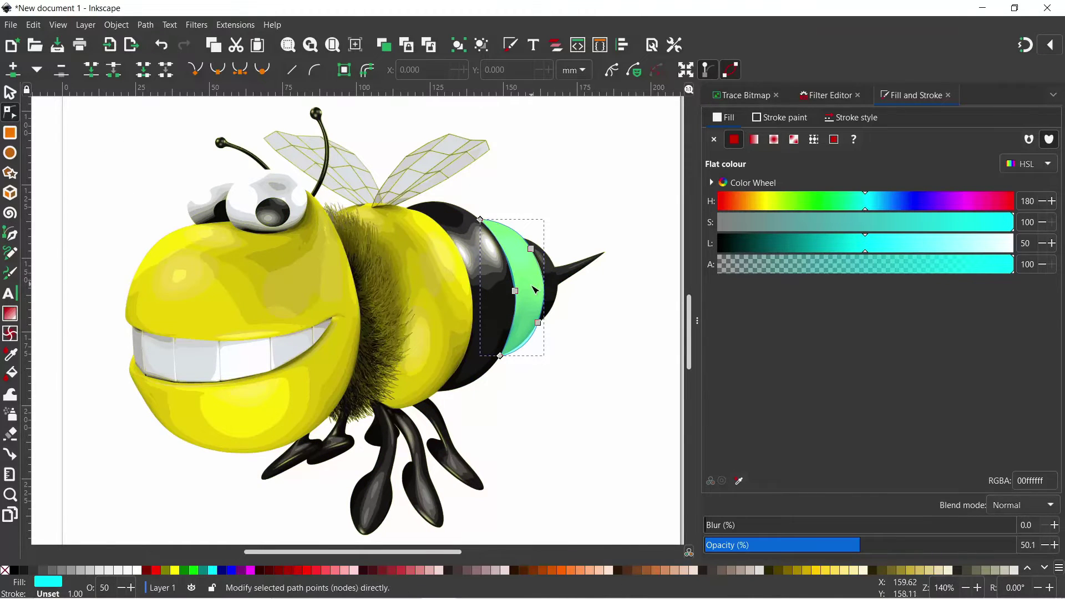
{"action": "scroll", "coordinate": [535, 290], "scroll_direction": "up", "scroll_amount": 2}
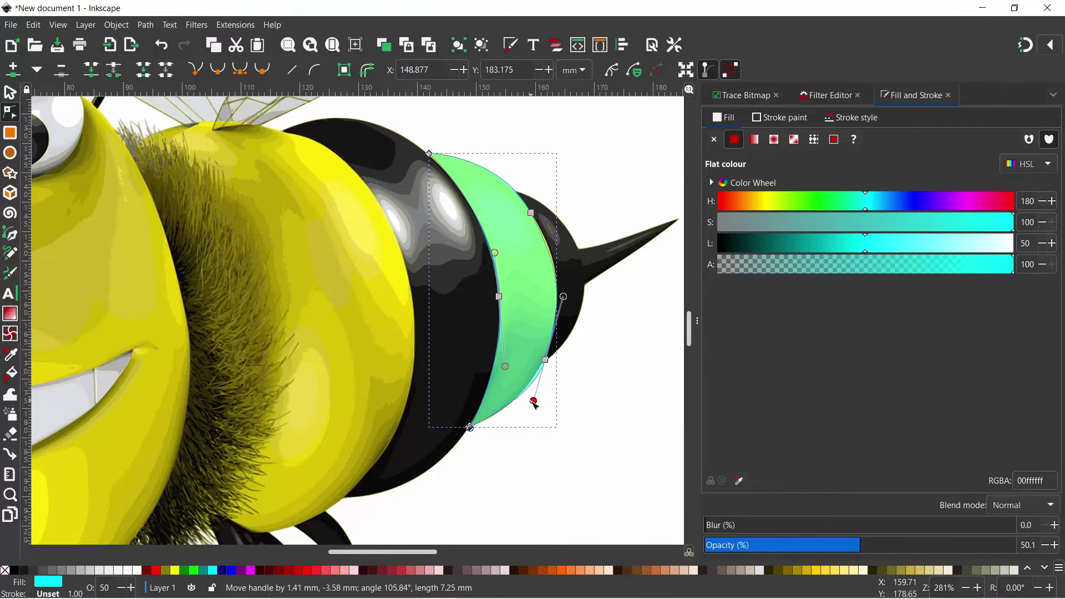
{"action": "left_click_drag", "start_coordinate": [539, 369], "coordinate": [570, 303]}
{"action": "left_click_drag", "start_coordinate": [561, 270], "coordinate": [565, 277]}
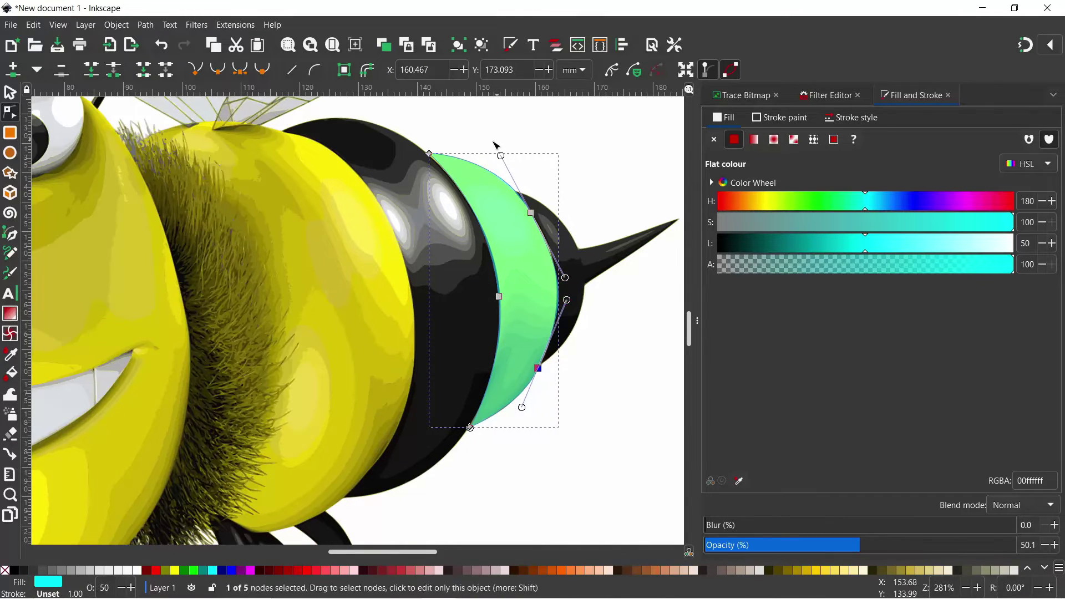
{"action": "left_click", "coordinate": [616, 418]}
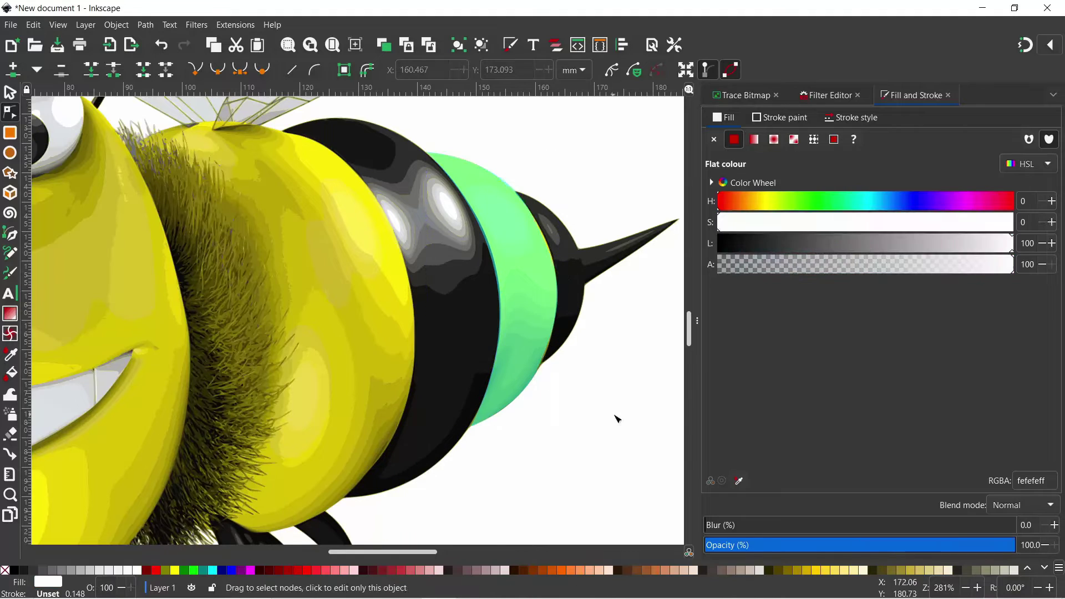
{"action": "left_click", "coordinate": [524, 233]}
{"action": "left_click_drag", "start_coordinate": [533, 214], "coordinate": [536, 218]}
{"action": "left_click", "coordinate": [639, 432]}
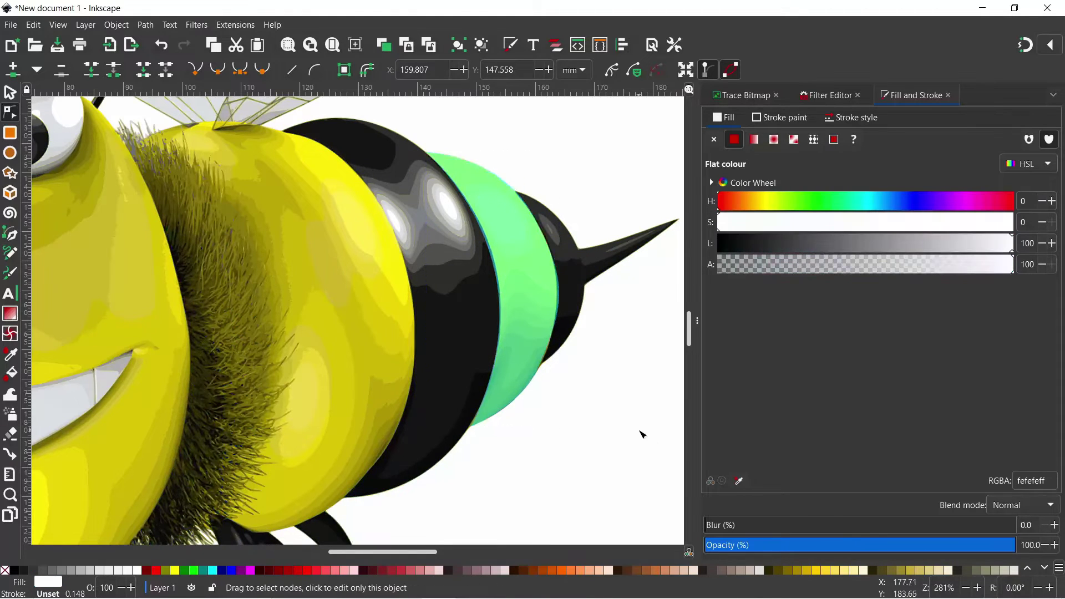
Refine the stripe shape's outer curve and the middle node of its inner edge to follow the adjoining black bands
{"action": "left_click", "coordinate": [511, 300]}
{"action": "left_click", "coordinate": [564, 285]}
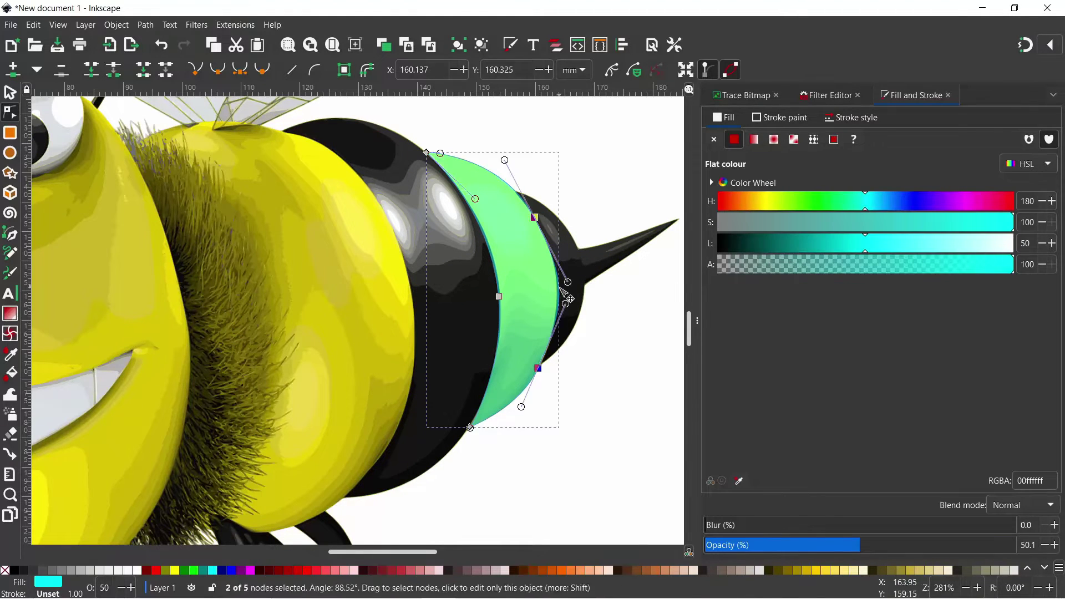
{"action": "left_click_drag", "start_coordinate": [566, 287], "coordinate": [565, 304]}
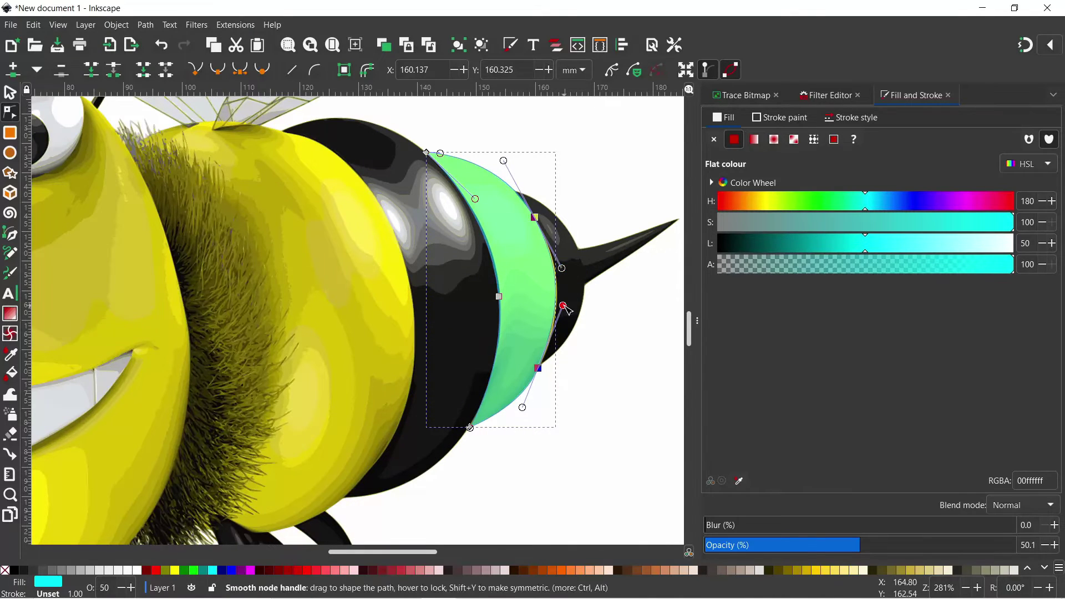
{"action": "key", "text": "Delete"}
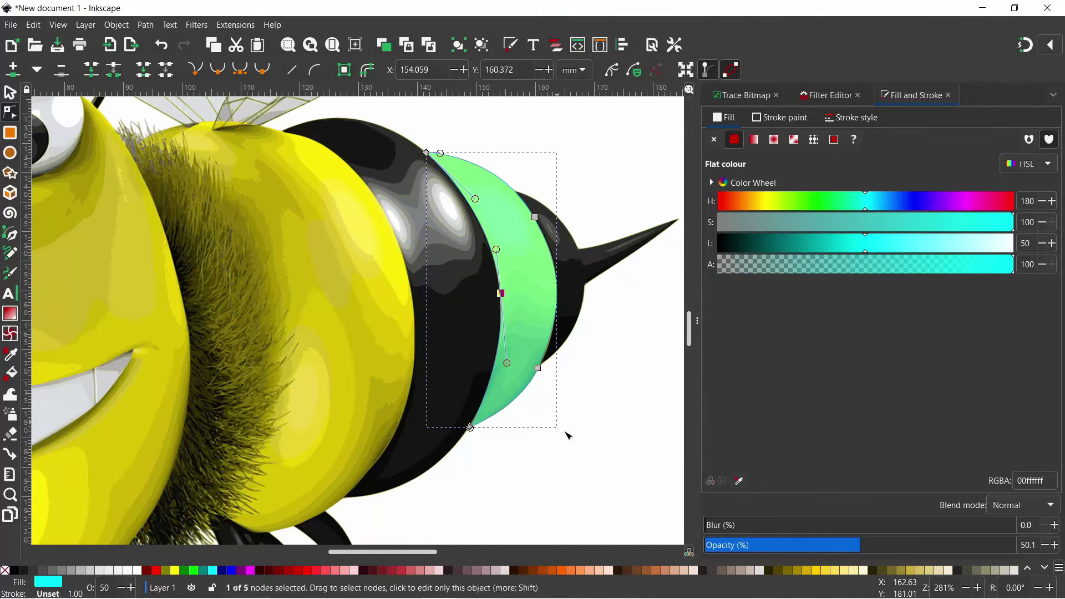
{"action": "left_click", "coordinate": [595, 437]}
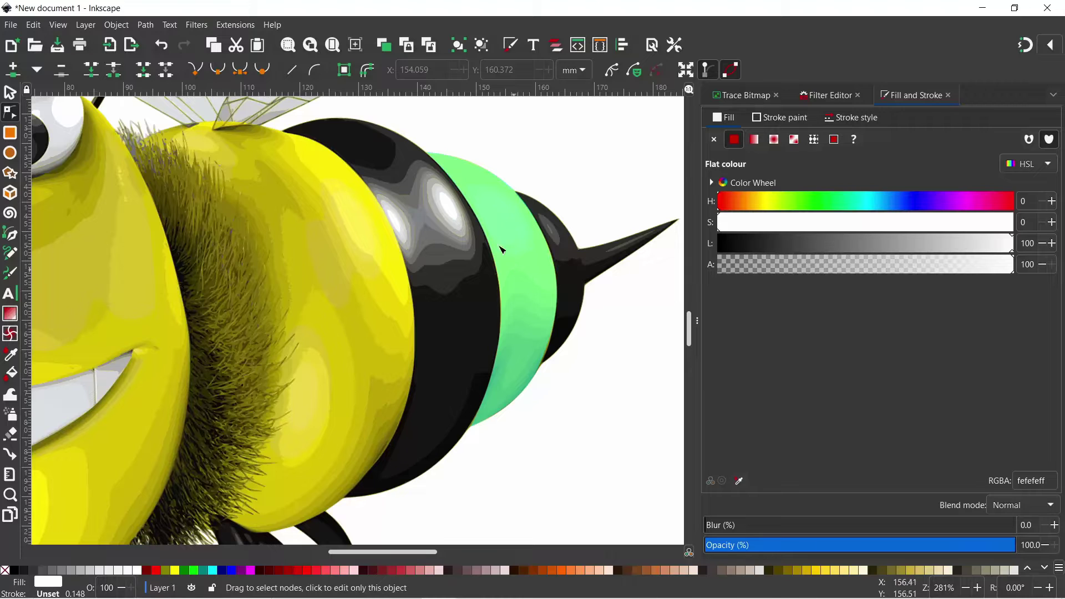
Select the cyan stripe shape and set its opacity to 100%
{"action": "left_click", "coordinate": [549, 283]}
{"action": "key", "text": "s"}
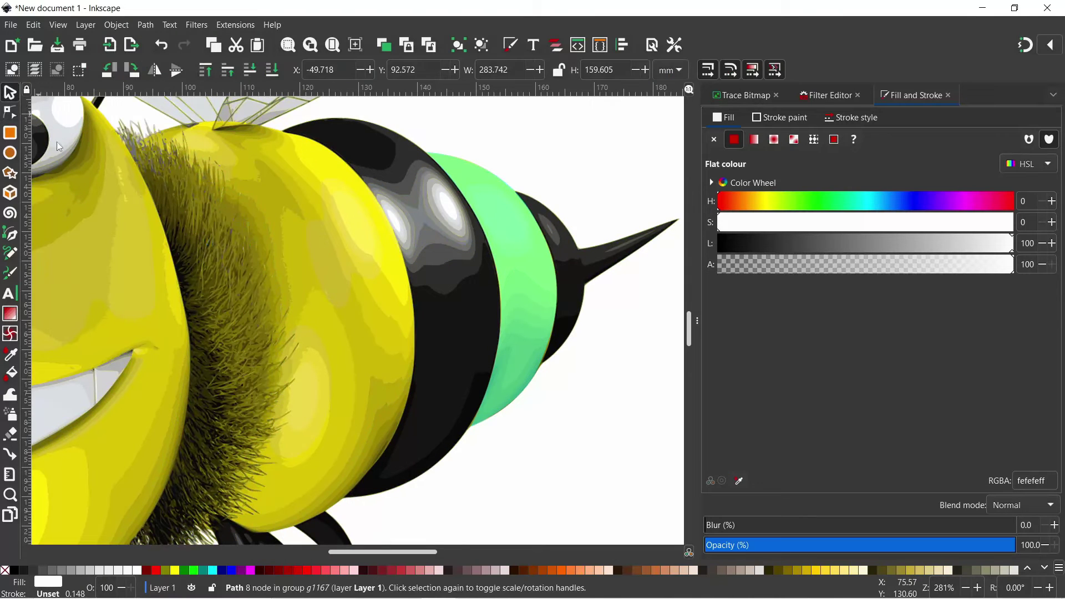
{"action": "left_click", "coordinate": [542, 280]}
{"action": "left_click_drag", "start_coordinate": [860, 542], "coordinate": [1032, 535]}
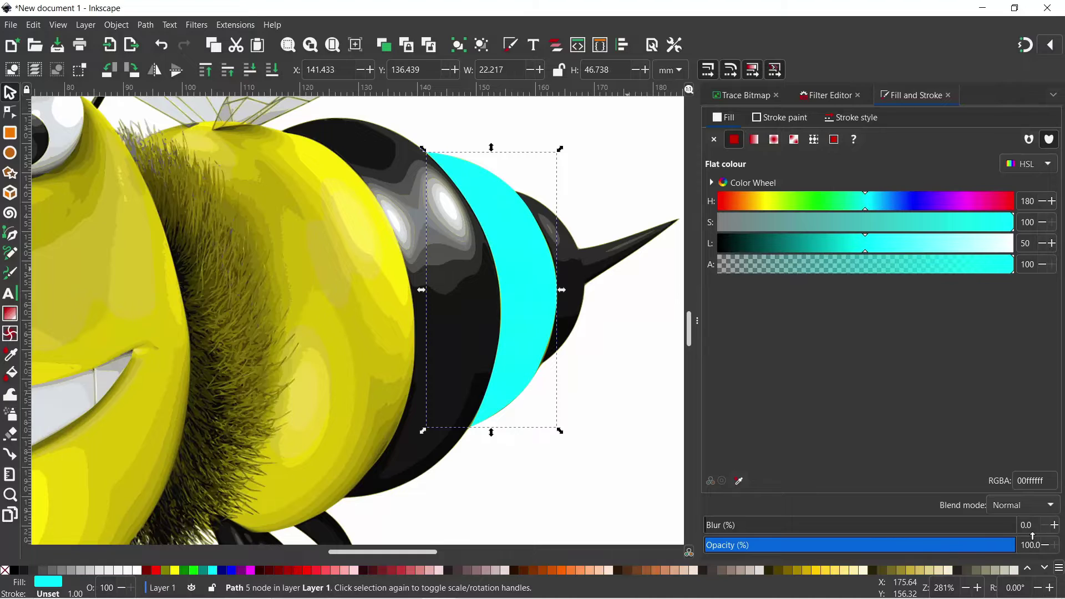
Apply the Blur Background filter to the cyan stripe shape and set its blur to 21.6%
{"action": "left_click", "coordinate": [834, 96]}
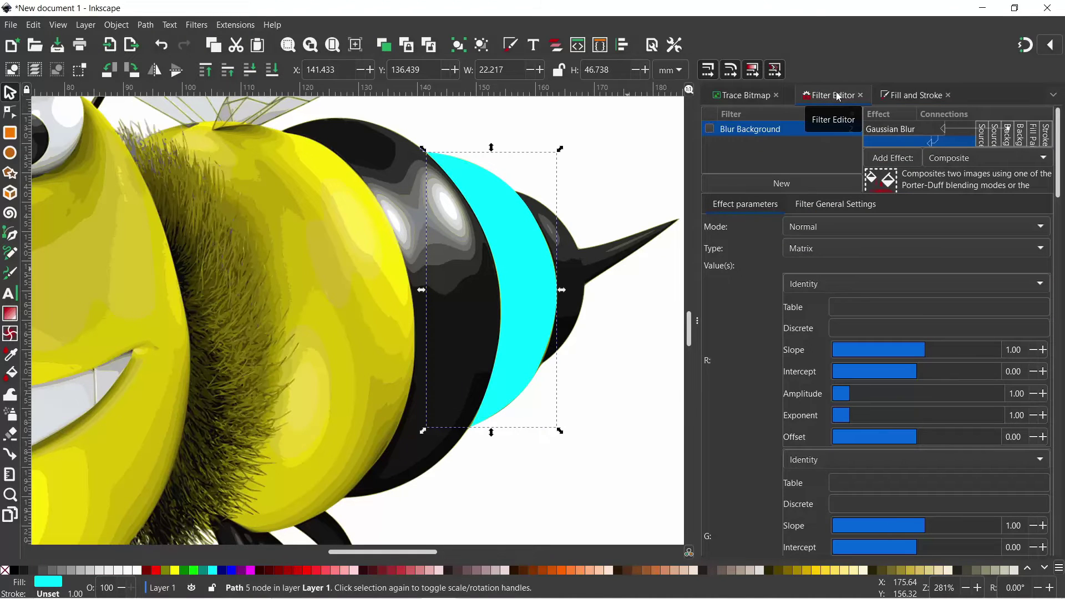
{"action": "left_click", "coordinate": [710, 129]}
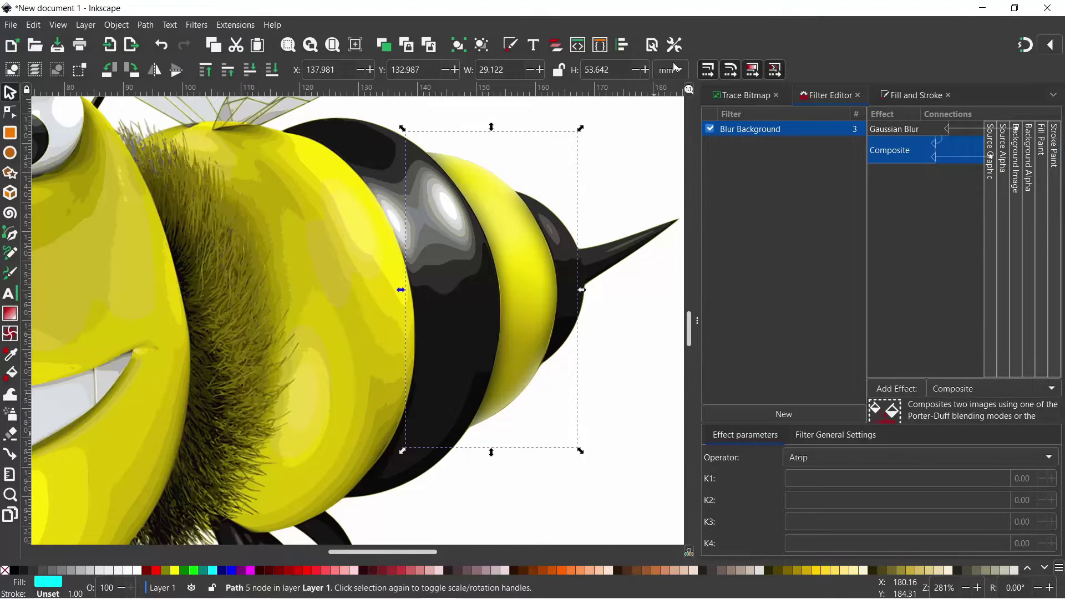
{"action": "left_click", "coordinate": [742, 96]}
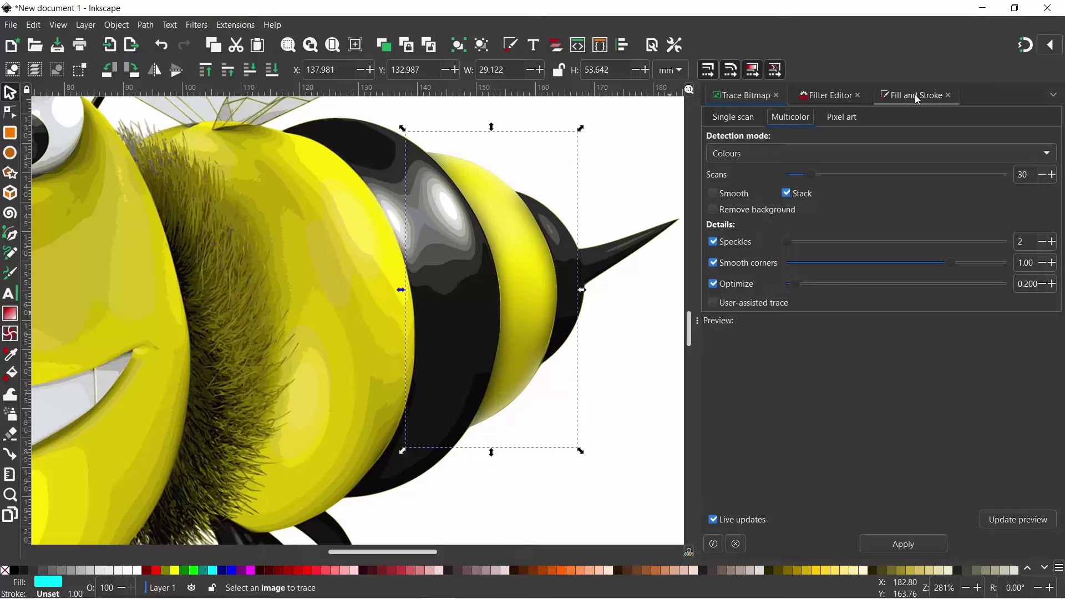
{"action": "left_click", "coordinate": [917, 98]}
{"action": "mouse_move", "coordinate": [801, 524]}
{"action": "left_mouse_down"}
{"action": "mouse_move", "coordinate": [754, 525]}
{"action": "mouse_move", "coordinate": [770, 525]}
{"action": "left_mouse_up"}
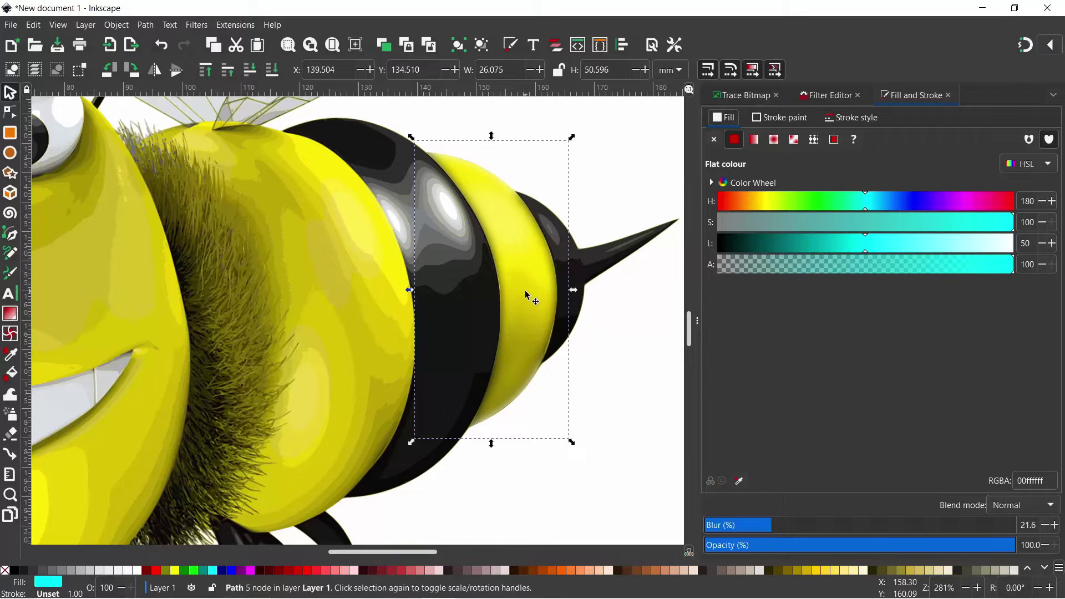
Draw a cyan rectangle about 50 by 73 mm around the rear stripe and lower it one level beneath the blurred stripe shape
{"action": "left_click", "coordinate": [634, 384]}
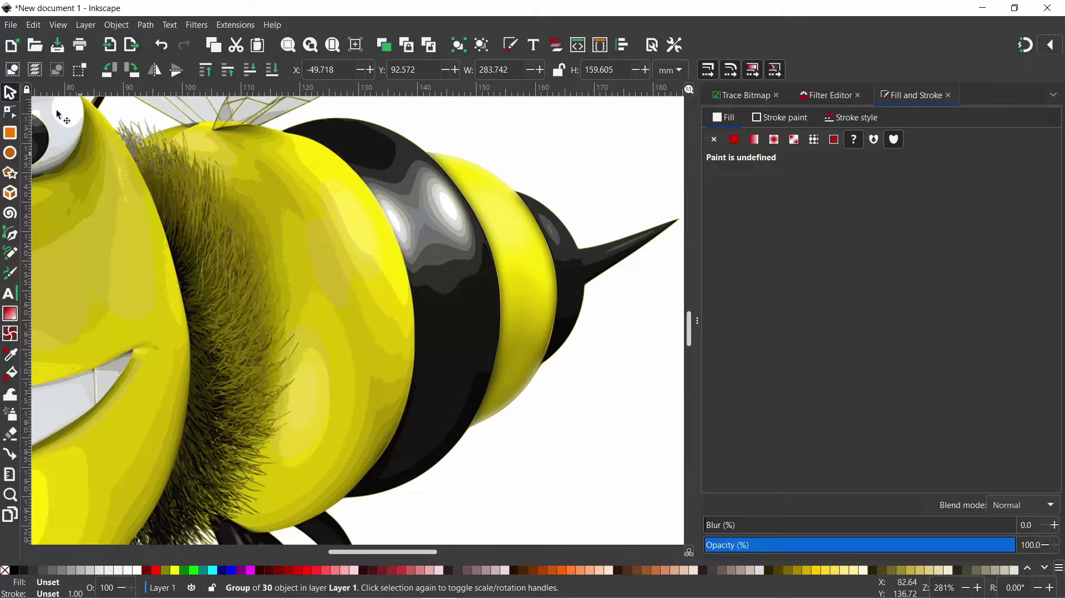
{"action": "left_click", "coordinate": [10, 133]}
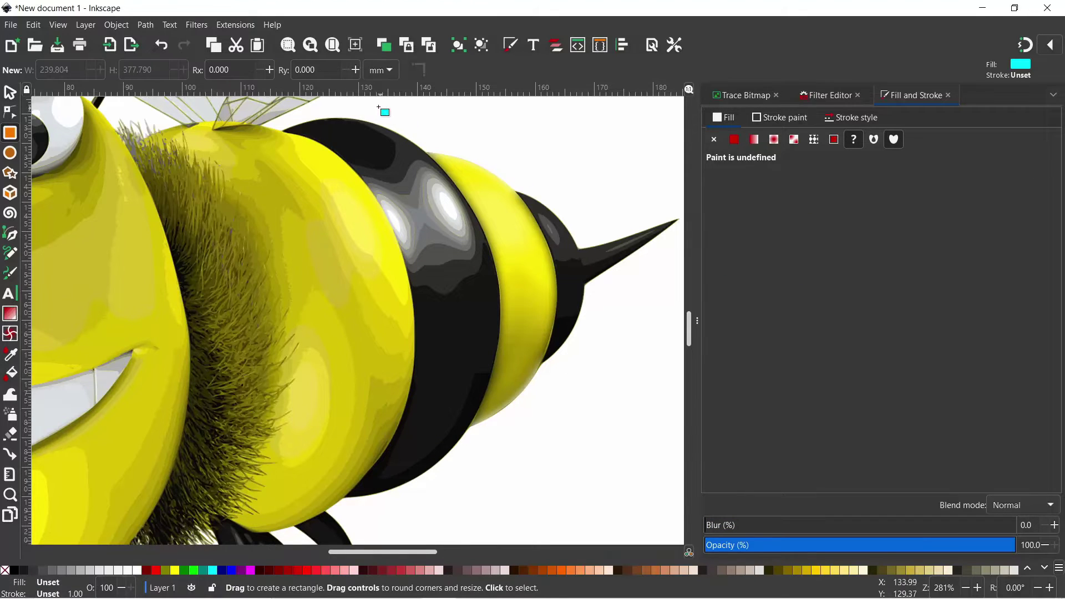
{"action": "left_click_drag", "start_coordinate": [370, 104], "coordinate": [662, 533]}
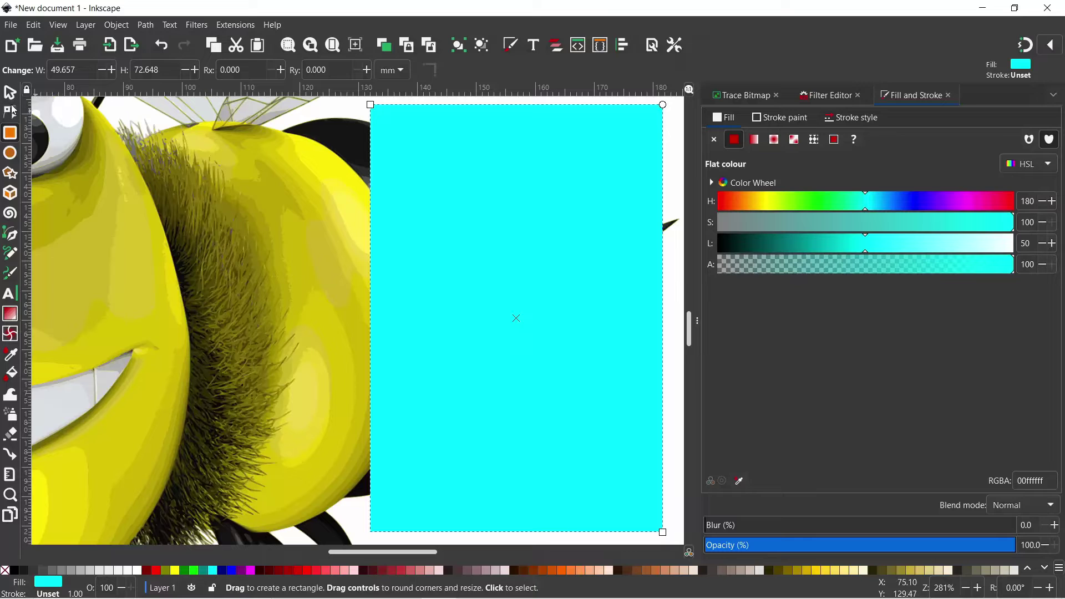
{"action": "left_click", "coordinate": [10, 92]}
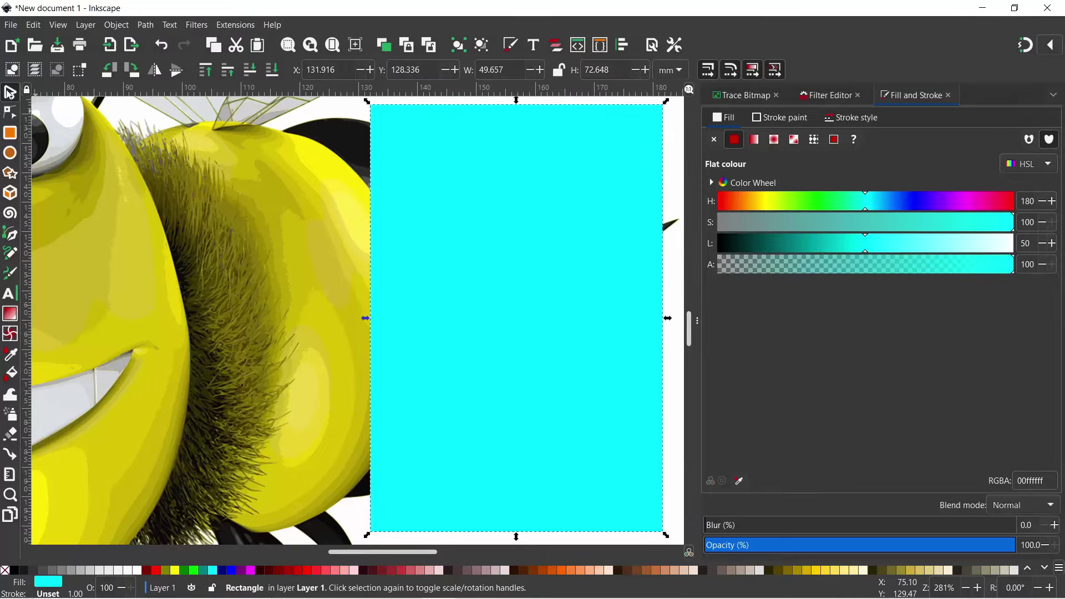
{"action": "left_click", "coordinate": [250, 70]}
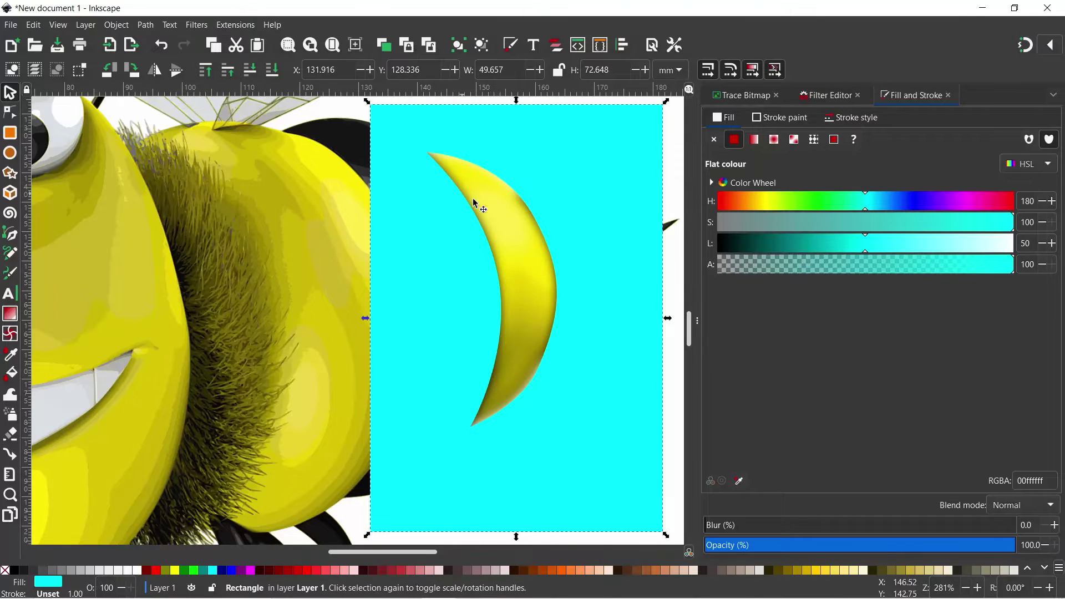
Duplicate the stripe shape and subtract the copy from the cyan rectangle with Difference
{"action": "left_click", "coordinate": [529, 294]}
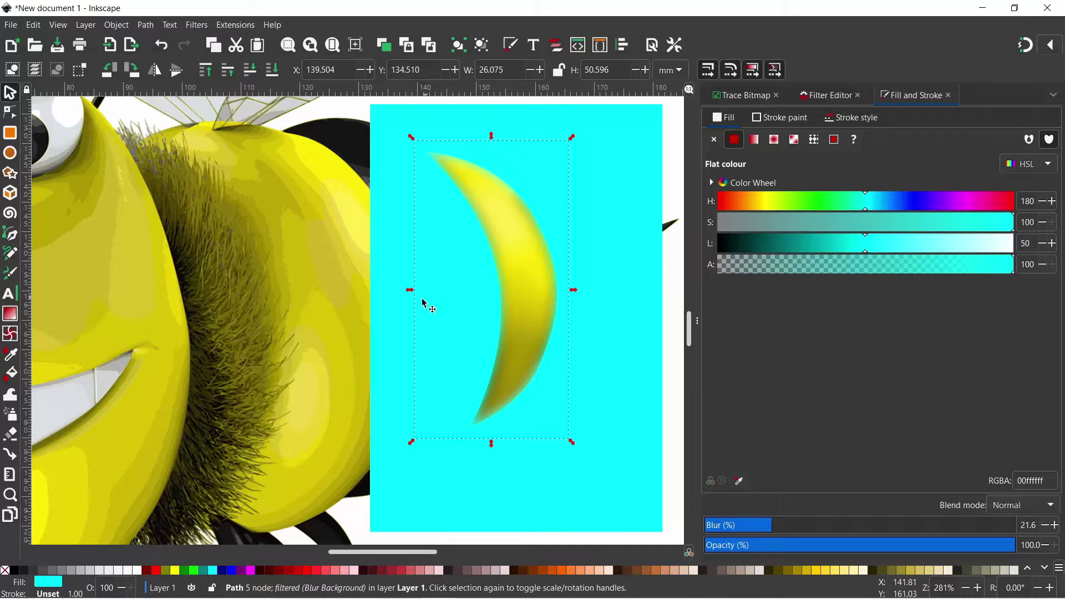
{"action": "left_click", "coordinate": [390, 237], "text": "shift"}
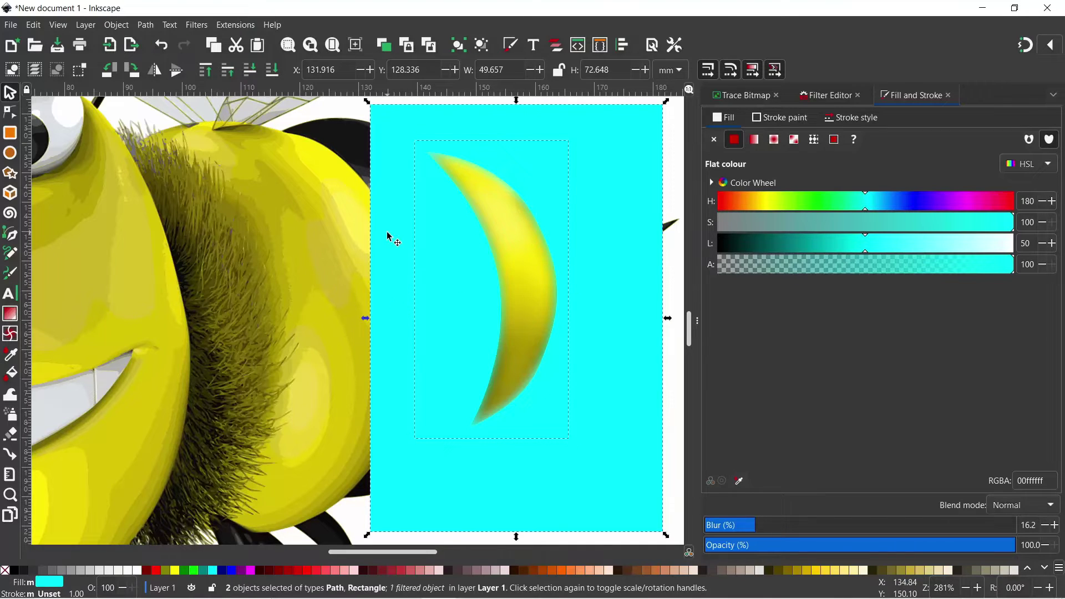
{"action": "left_click", "coordinate": [145, 25]}
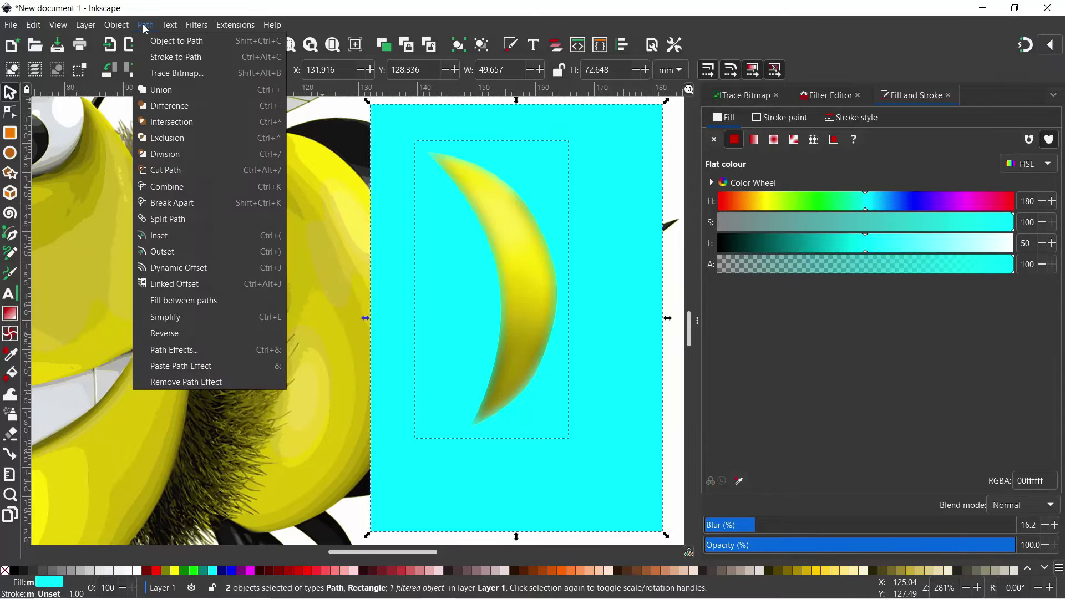
{"action": "left_click", "coordinate": [174, 110]}
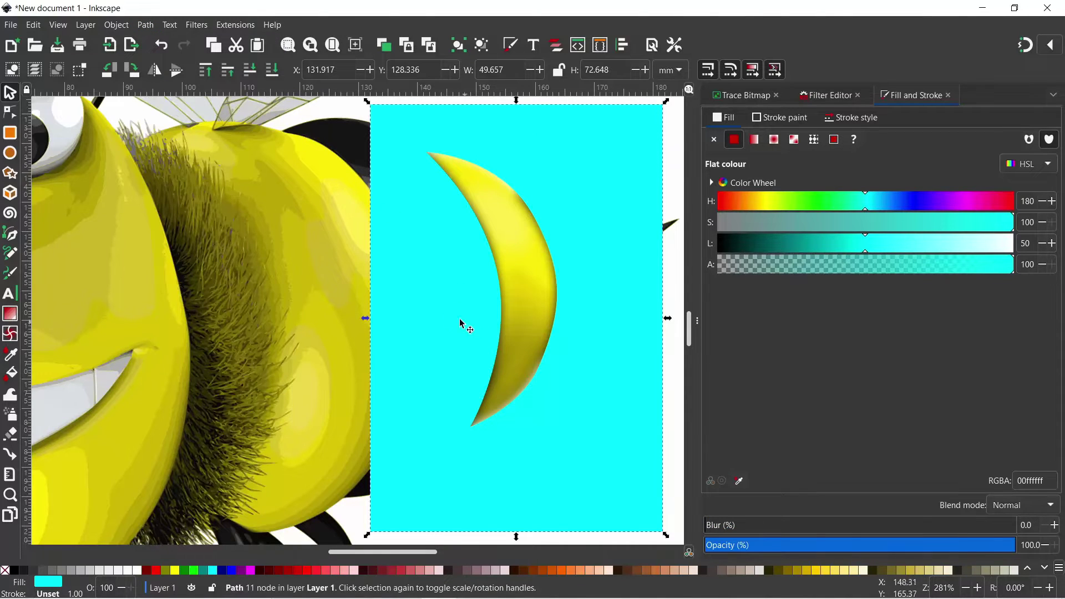
{"action": "left_click_drag", "start_coordinate": [461, 324], "coordinate": [541, 298]}
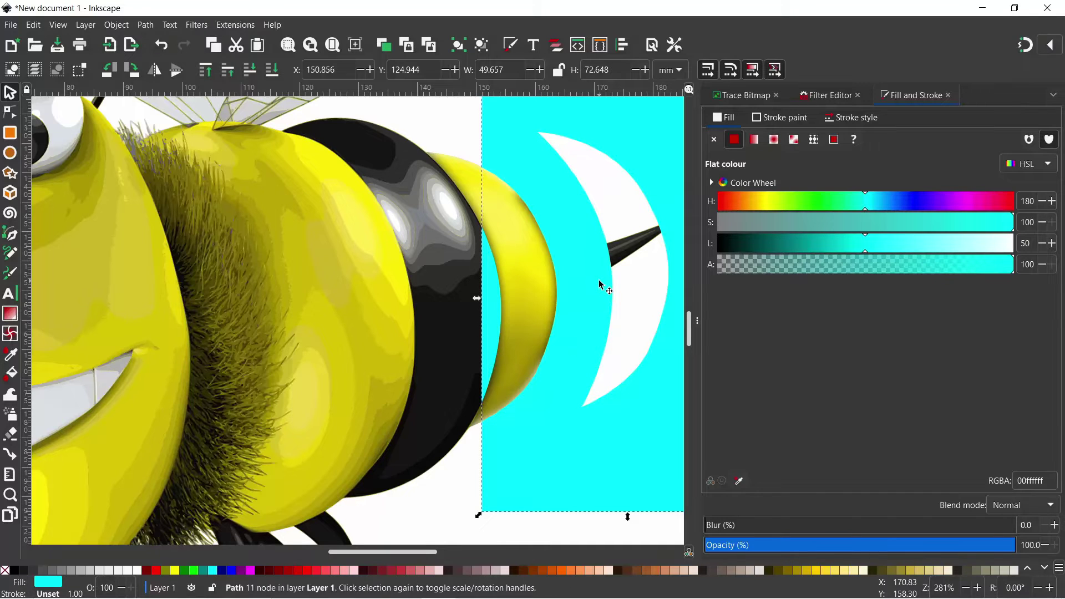
{"action": "key", "text": "ctrl+z"}
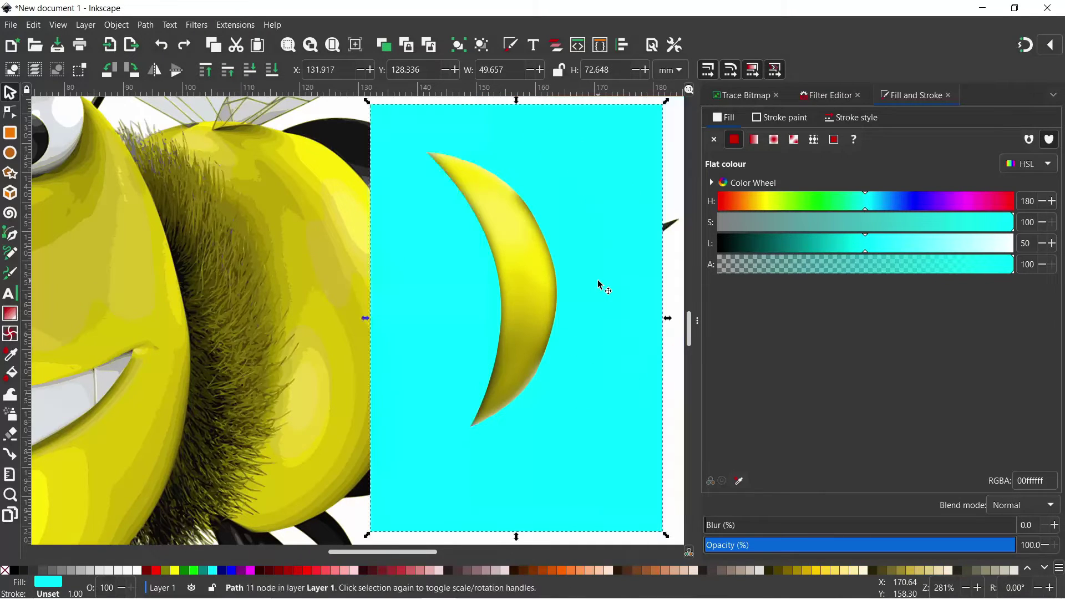
Rename the filtered stripe path as "blur" in the object list and hide it
{"action": "left_click", "coordinate": [516, 253]}
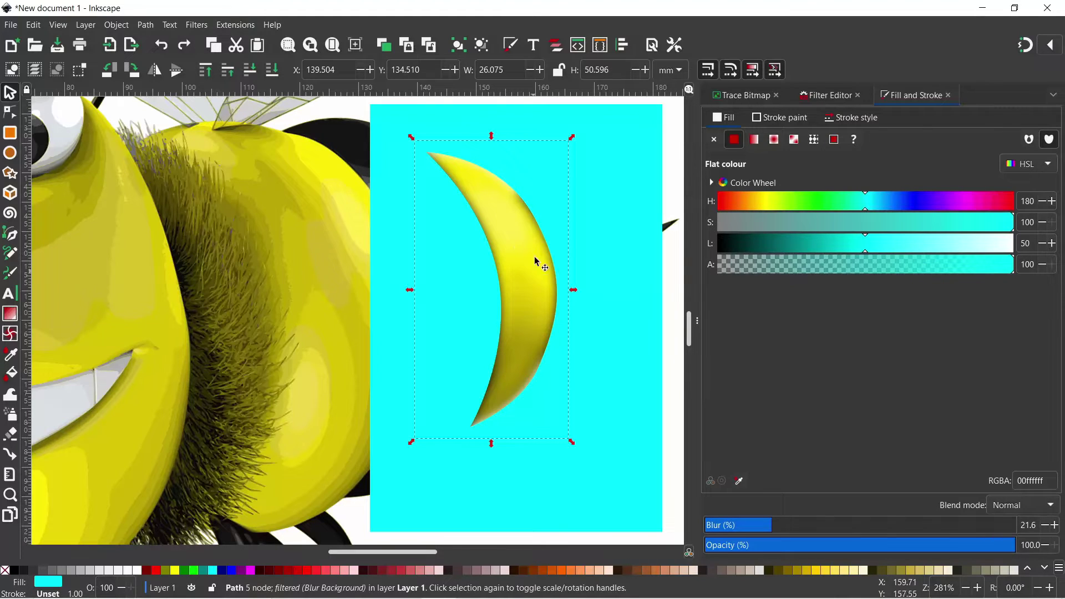
{"action": "left_click", "coordinate": [556, 47]}
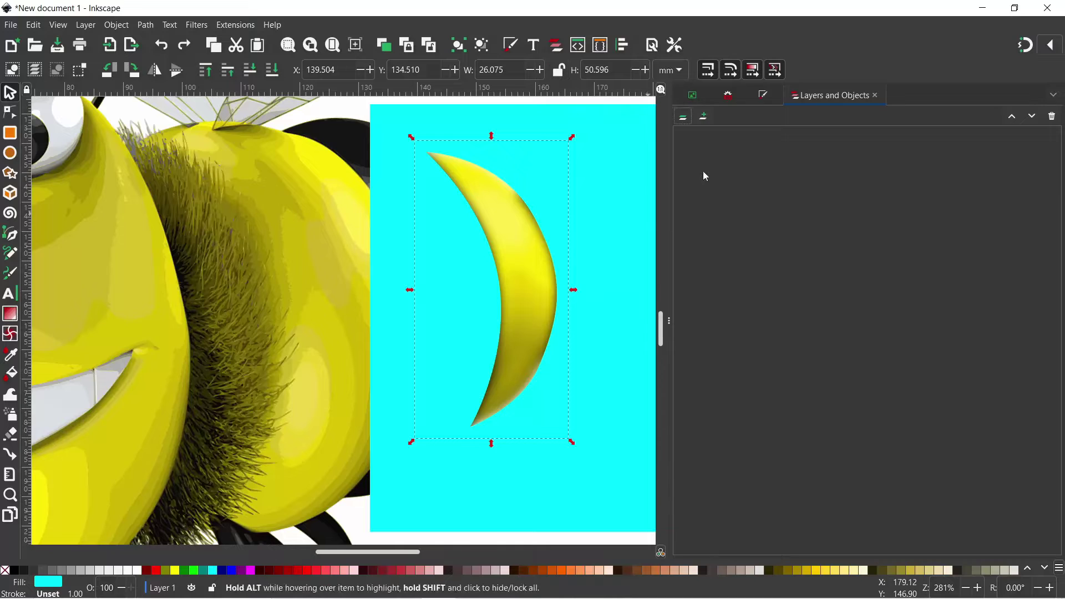
{"action": "left_click", "coordinate": [521, 249]}
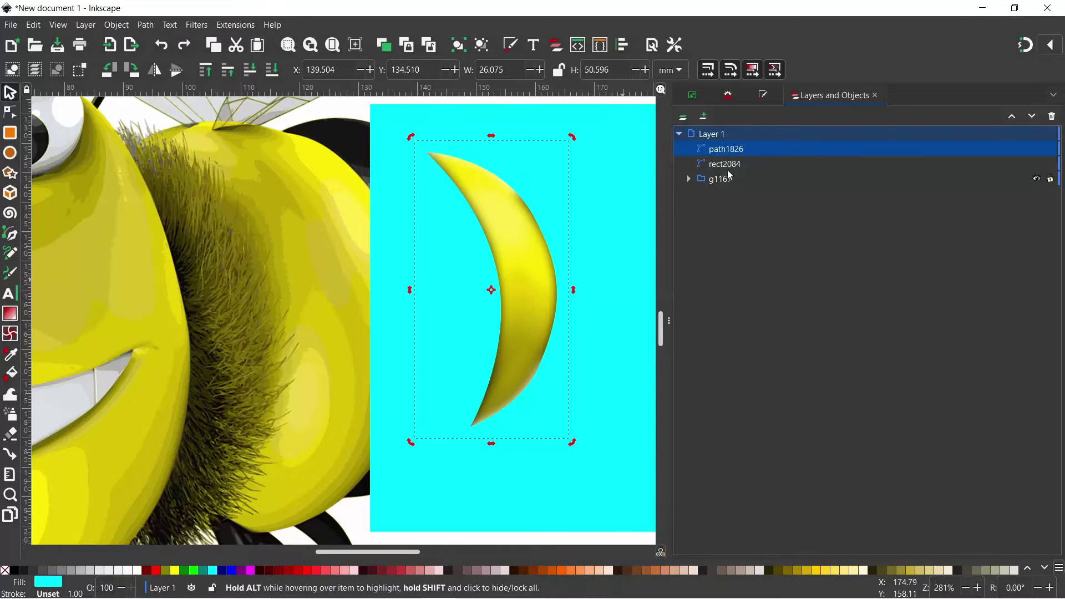
{"action": "double_click", "coordinate": [730, 149]}
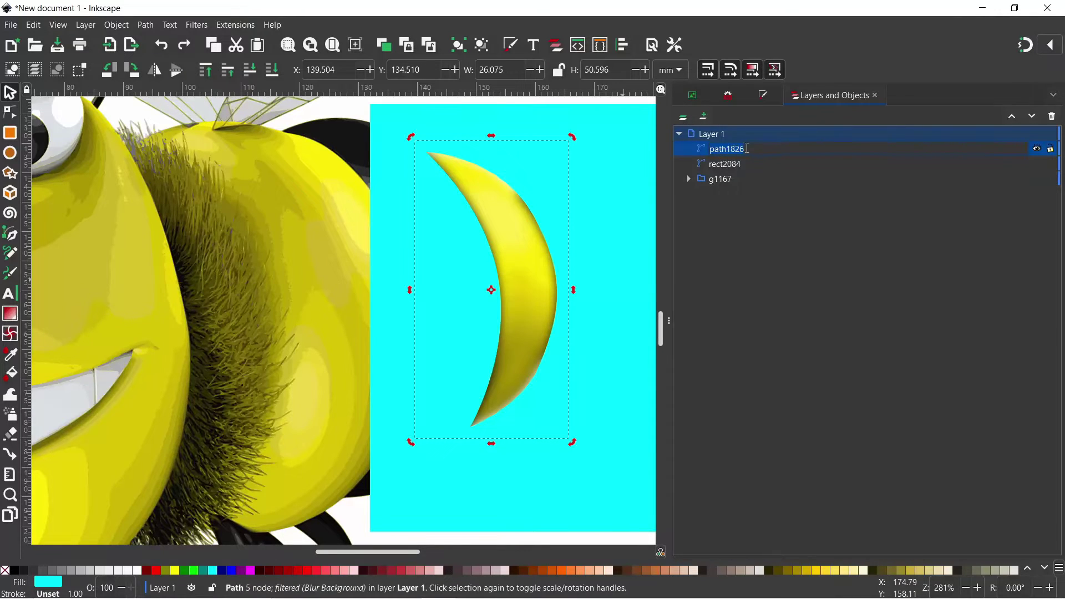
{"action": "type", "text": "bl"}
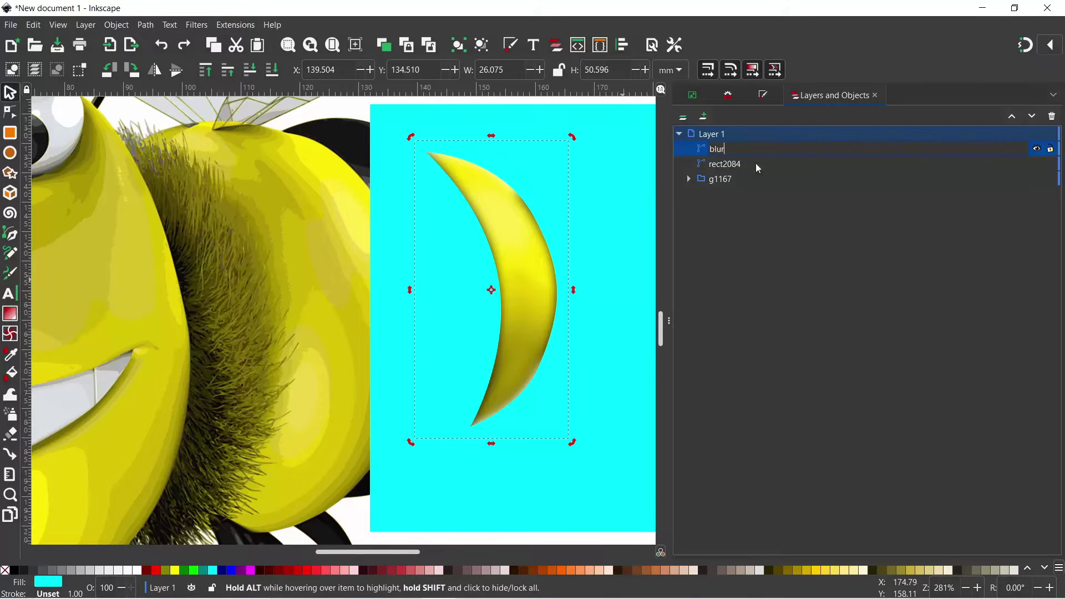
{"action": "type", "text": "ur"}
{"action": "key", "text": "Return"}
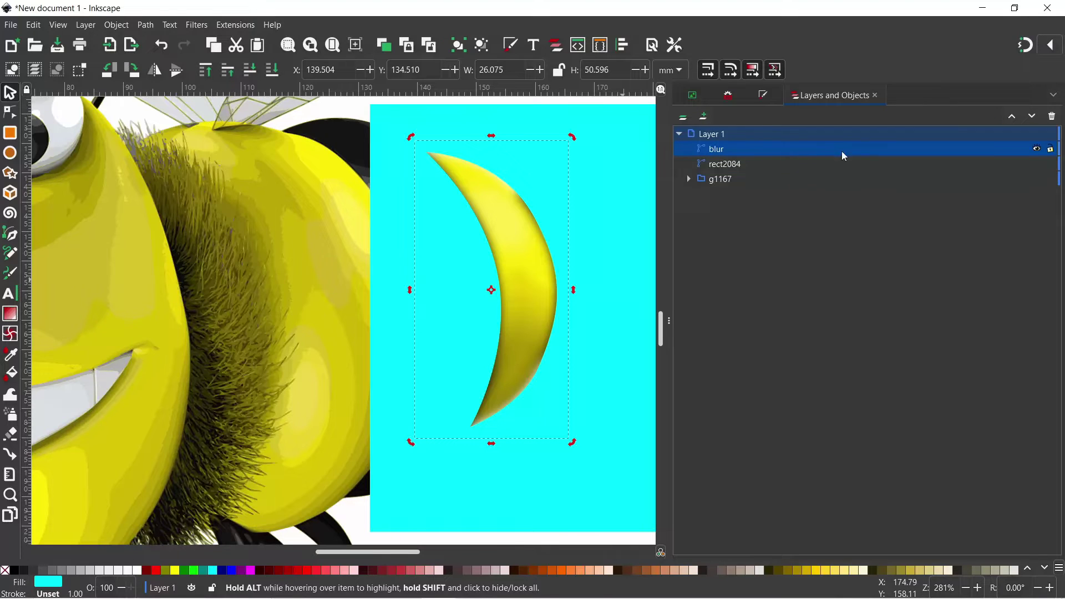
{"action": "left_click", "coordinate": [1037, 150]}
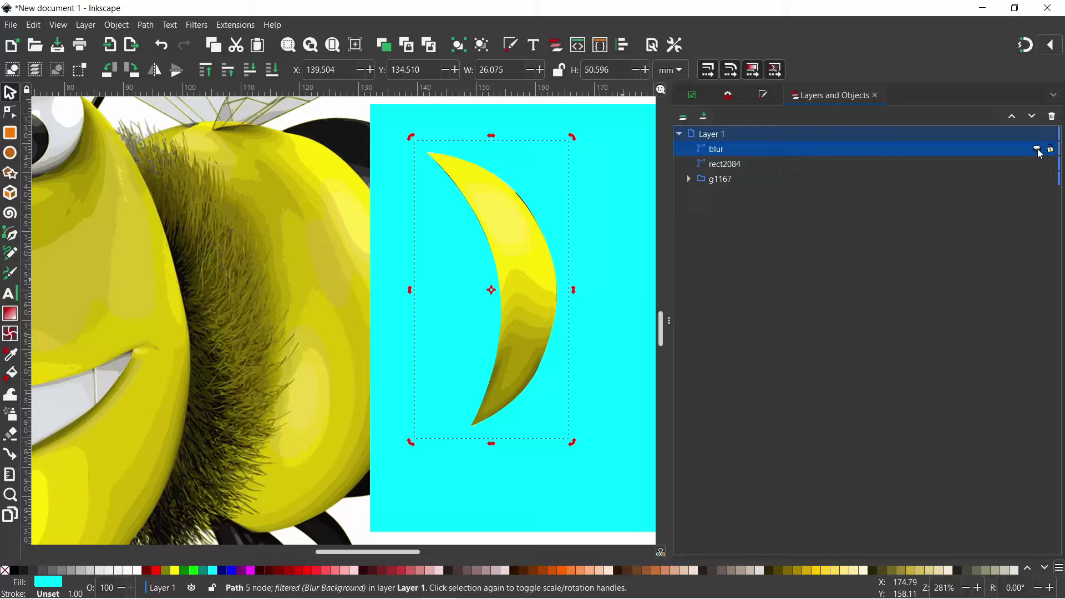
Give the cut-out rectangle a linear gradient fill and set its end stop's alpha to 100
{"action": "left_click", "coordinate": [454, 276]}
{"action": "key", "text": "ctrl+shift+f"}
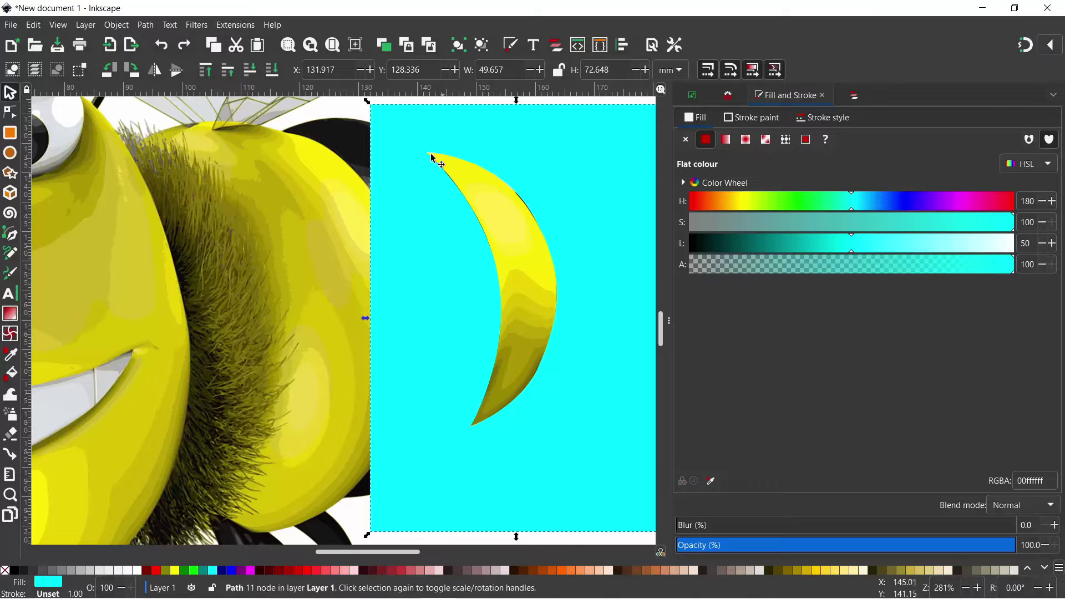
{"action": "left_click", "coordinate": [726, 139]}
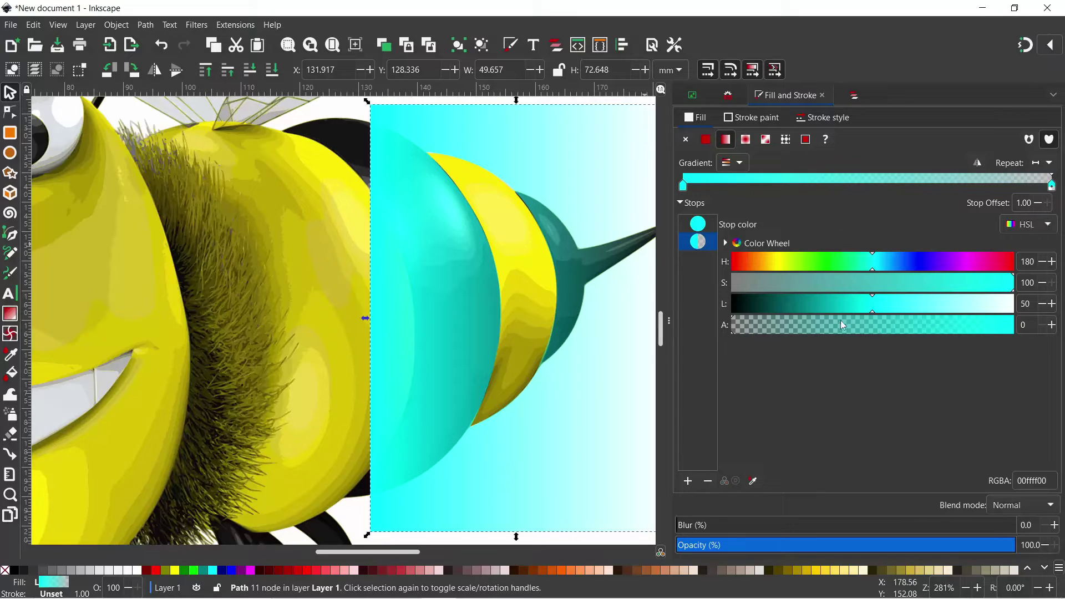
{"action": "left_click_drag", "start_coordinate": [749, 327], "coordinate": [1008, 328]}
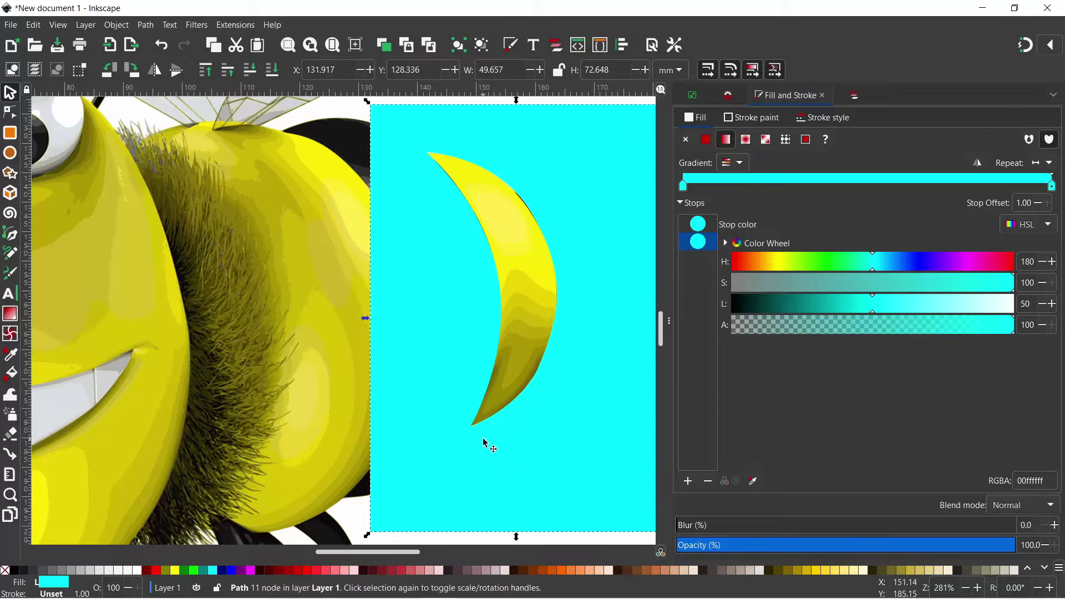
Reposition the rectangle's gradient so it runs from beside the stripe's upper tip to beside its lower tip
{"action": "left_click", "coordinate": [11, 314]}
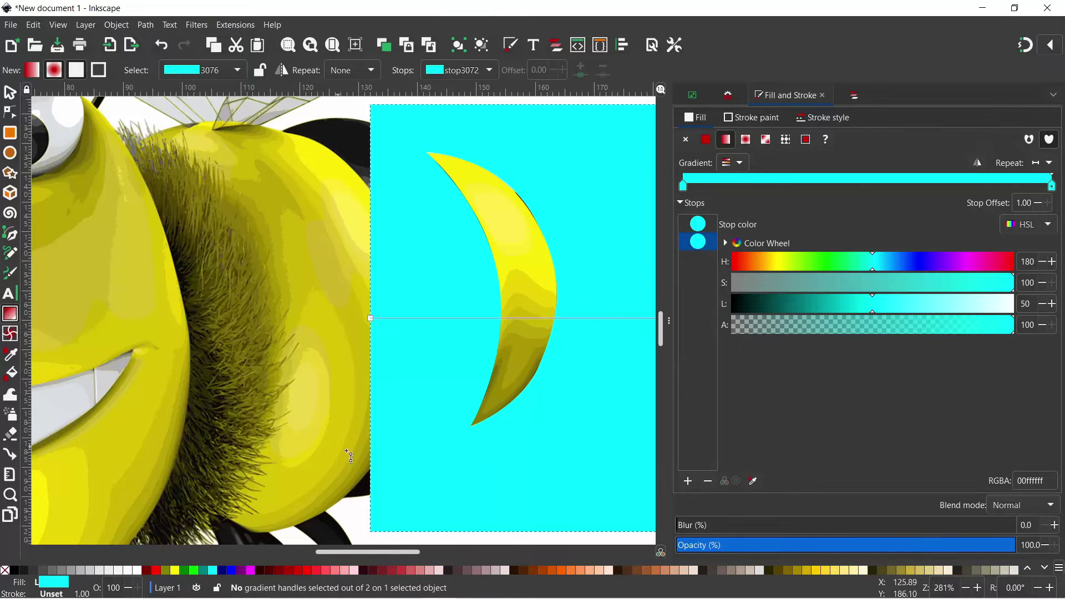
{"action": "left_click_drag", "start_coordinate": [527, 473], "coordinate": [364, 468]}
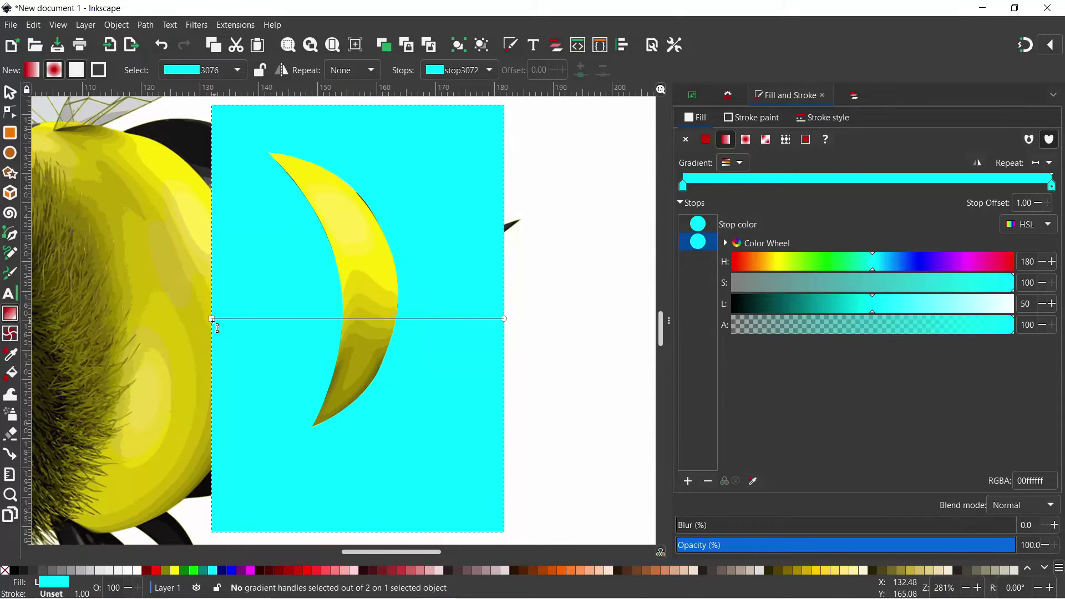
{"action": "left_click_drag", "start_coordinate": [215, 321], "coordinate": [259, 154]}
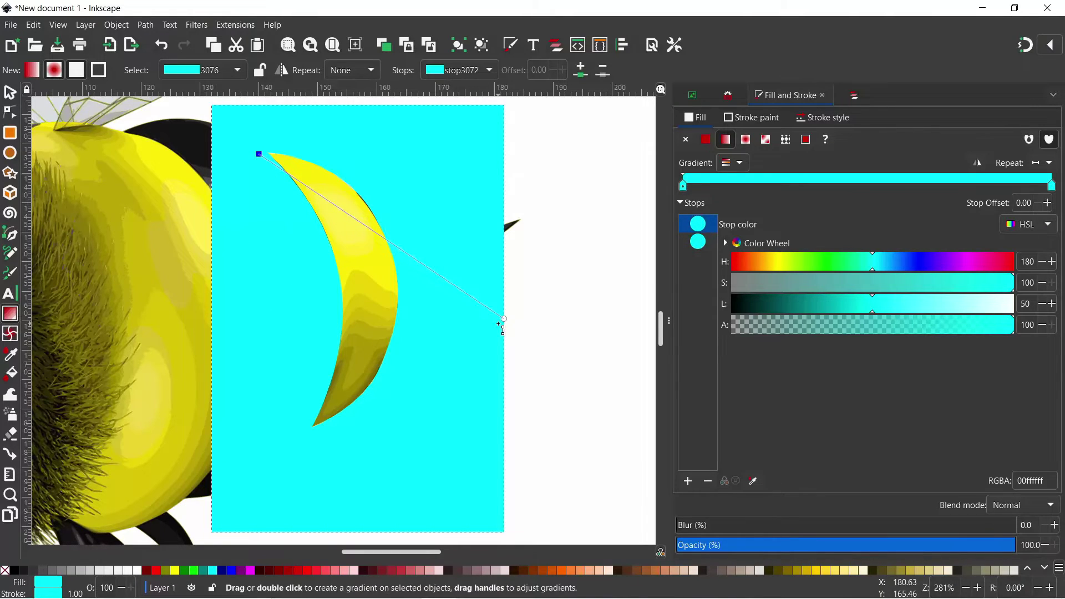
{"action": "left_click_drag", "start_coordinate": [502, 320], "coordinate": [304, 429]}
Sample the stripe's lower tip colour (86780a) for the gradient's end stop and its upper tip colour (fcea06) for the start stop
{"action": "left_click", "coordinate": [754, 481]}
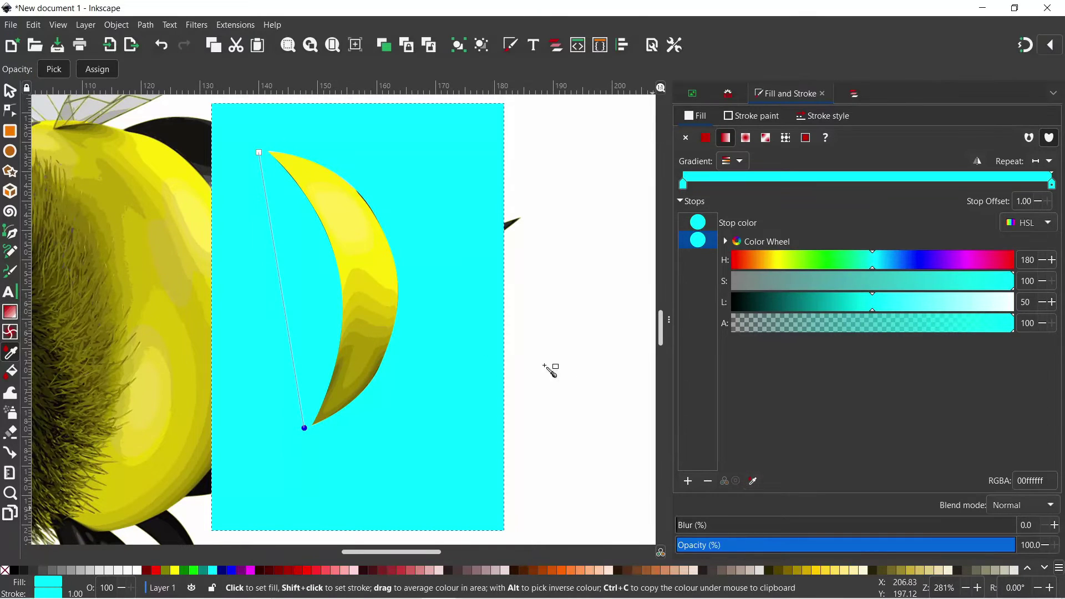
{"action": "left_click", "coordinate": [327, 417]}
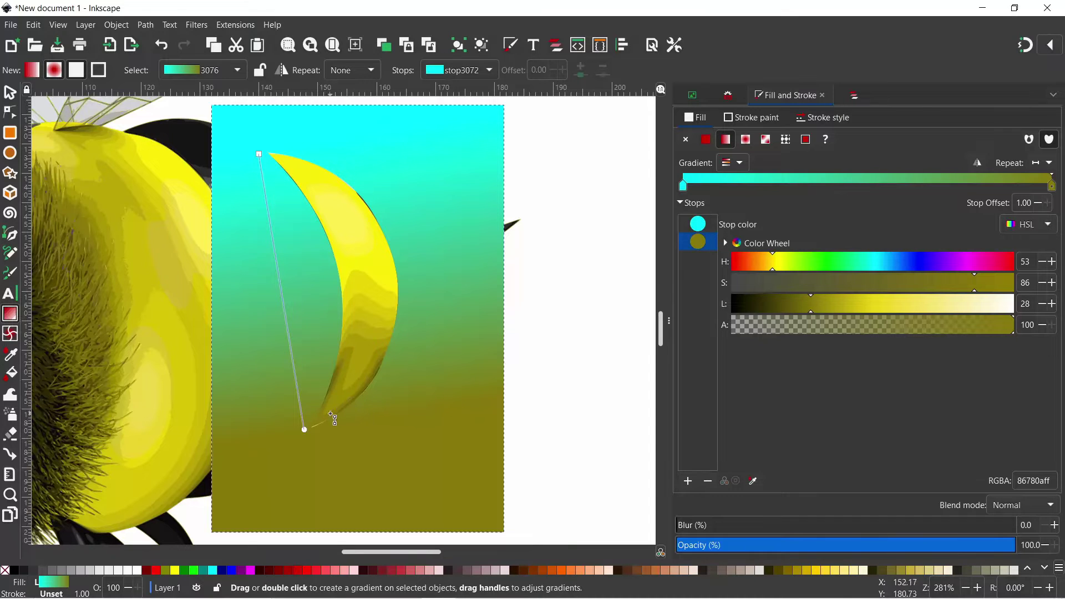
{"action": "left_click", "coordinate": [258, 154]}
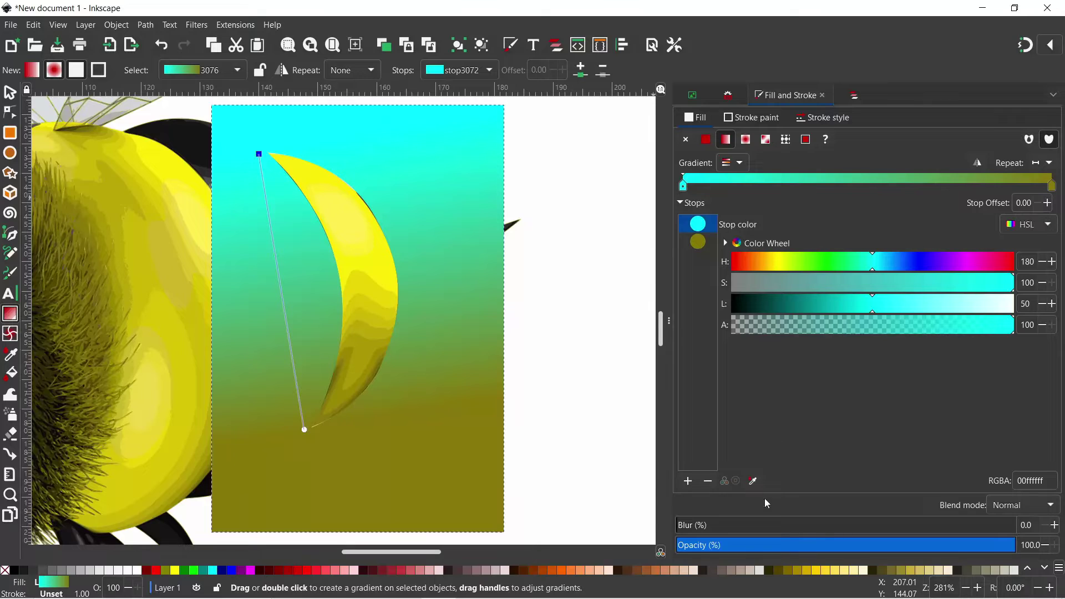
{"action": "left_click", "coordinate": [753, 483]}
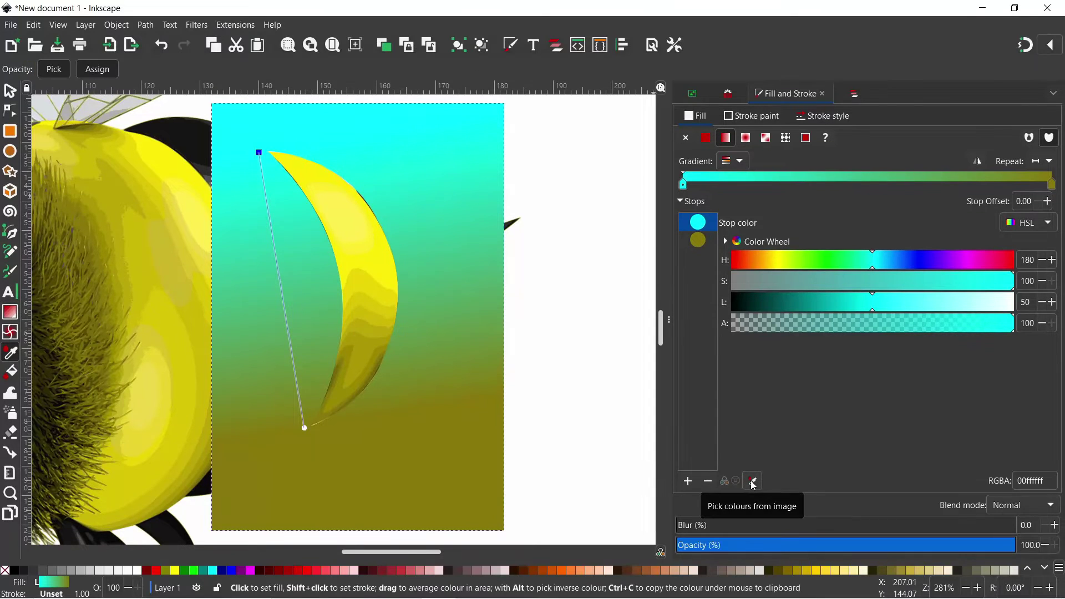
{"action": "left_click", "coordinate": [274, 155]}
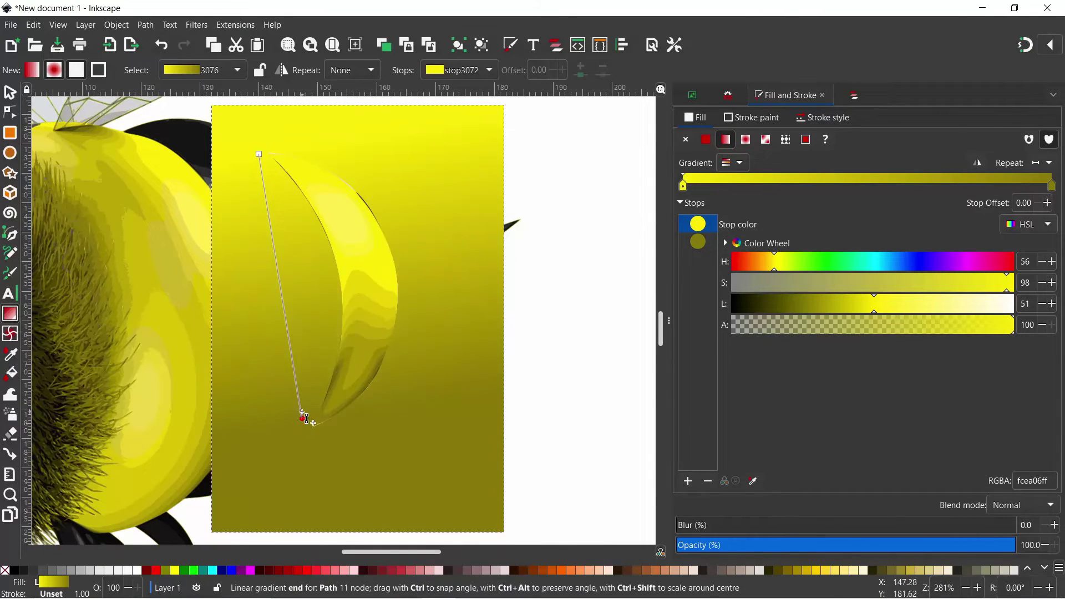
Move the rectangle gradient's end handle up, add a middle stop at offset 0.37, and lighten that stop to lightness 56
{"action": "left_click_drag", "start_coordinate": [303, 416], "coordinate": [287, 368]}
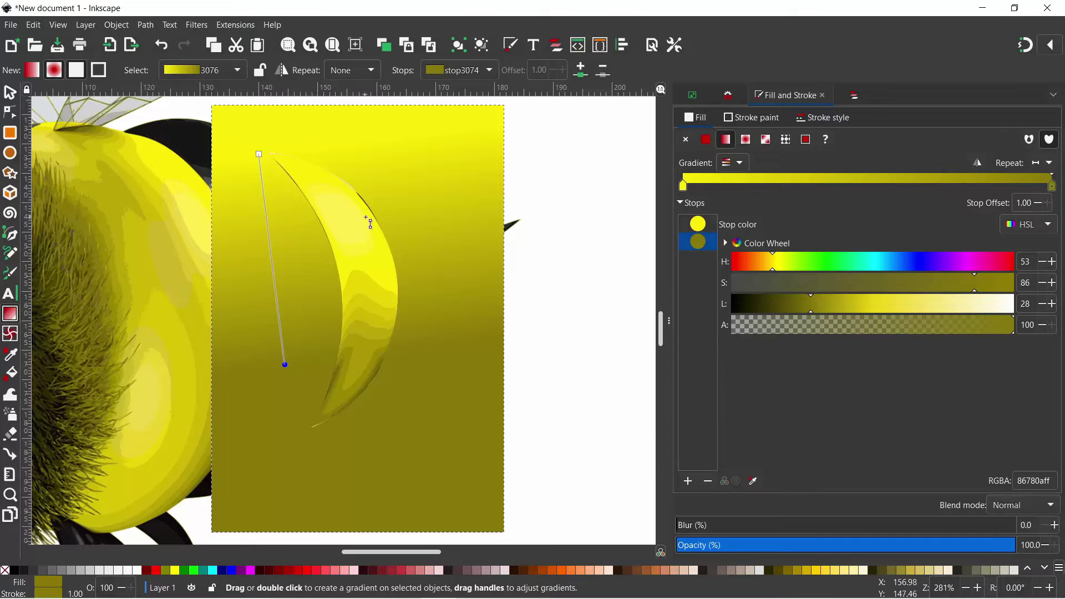
{"action": "double_click", "coordinate": [269, 234]}
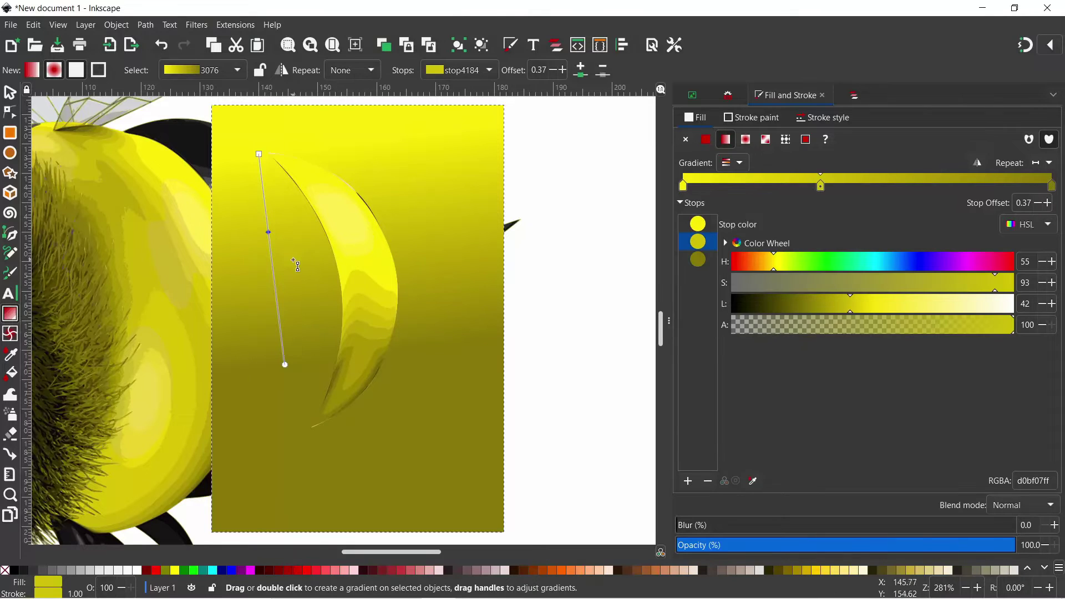
{"action": "left_click", "coordinate": [857, 307]}
{"action": "left_click_drag", "start_coordinate": [857, 307], "coordinate": [890, 305]}
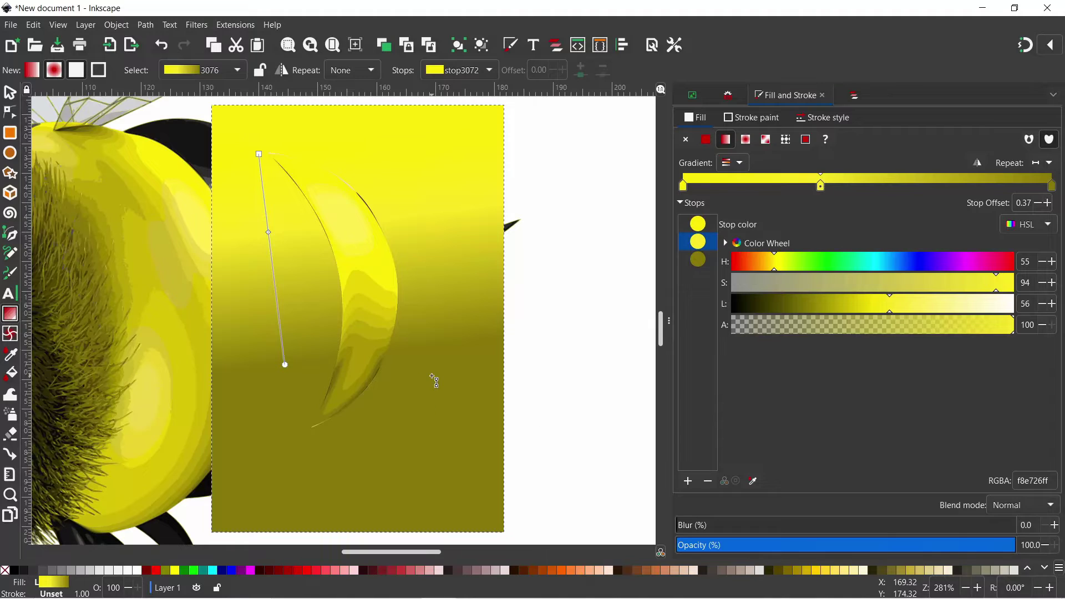
Rename the gradient cut-out rectangle as "background edge" in the object list
{"action": "left_click", "coordinate": [10, 93]}
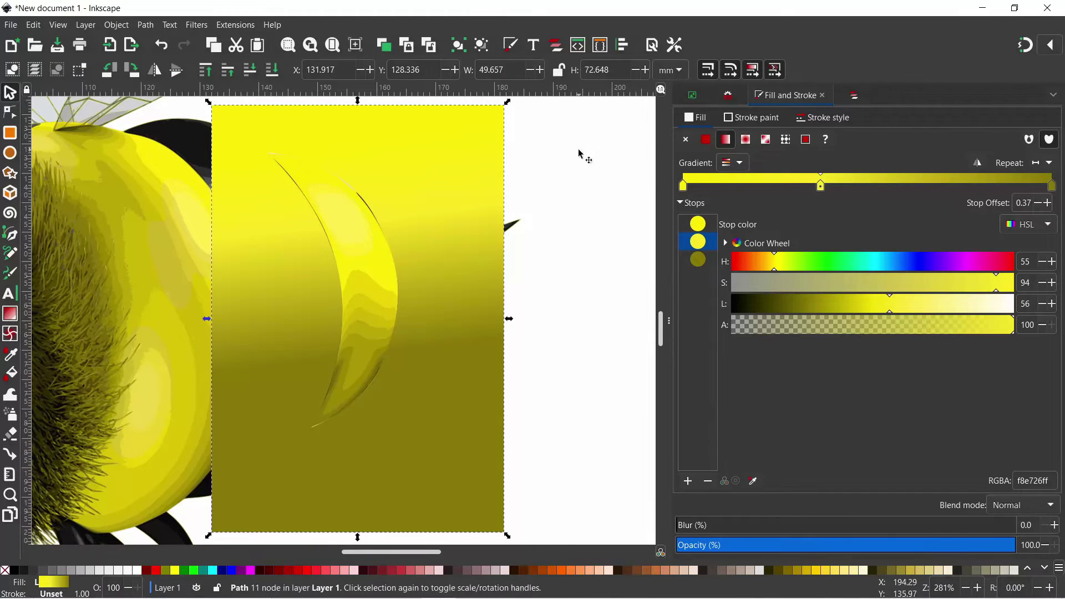
{"action": "left_click", "coordinate": [853, 98]}
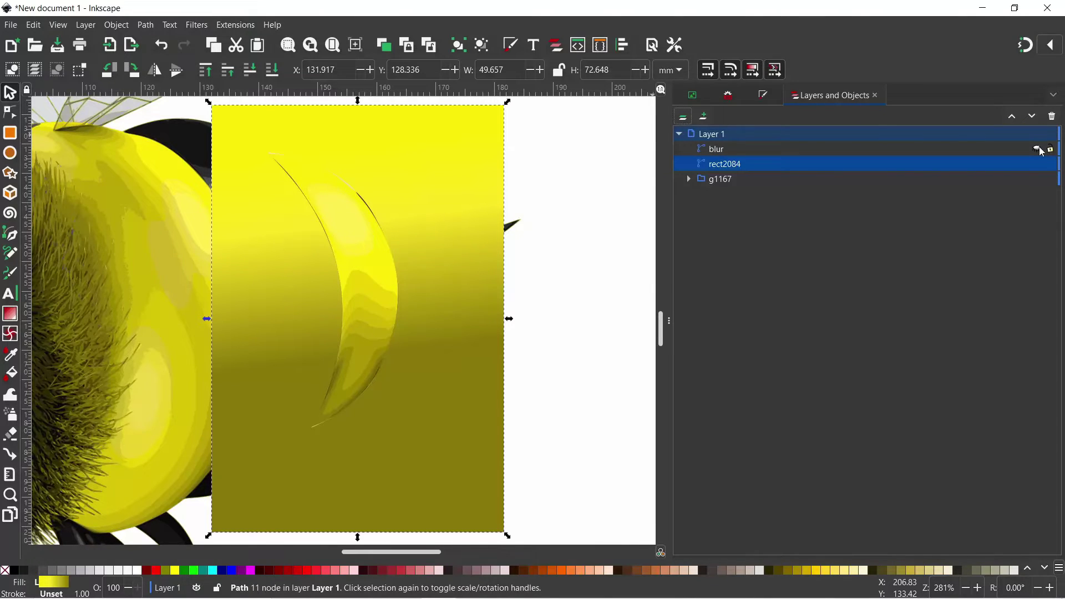
{"action": "double_click", "coordinate": [724, 164]}
{"action": "type", "text": "b"}
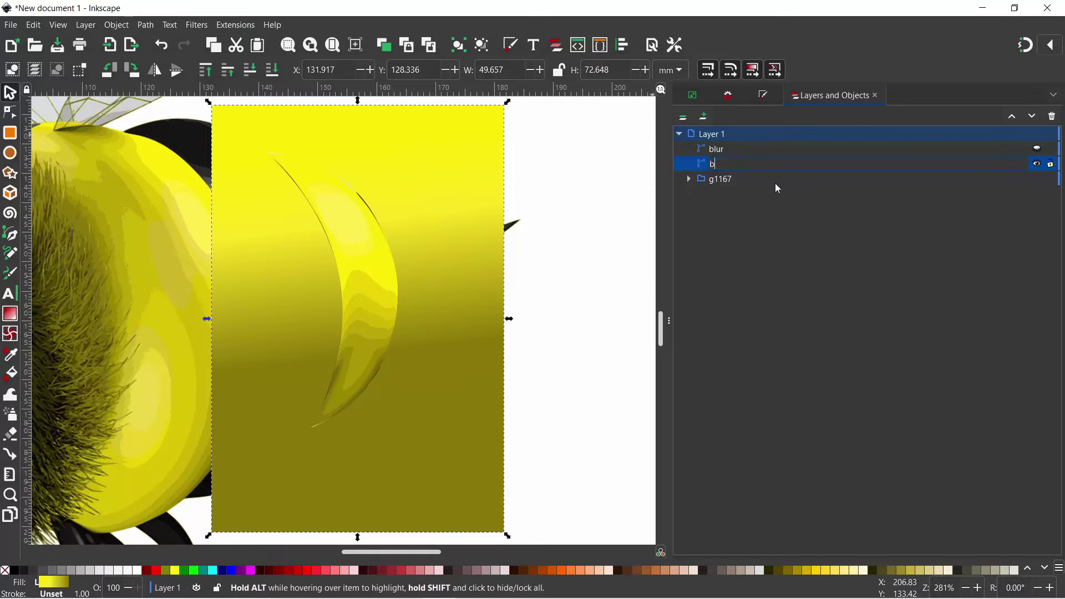
{"action": "type", "text": "ackground edg"}
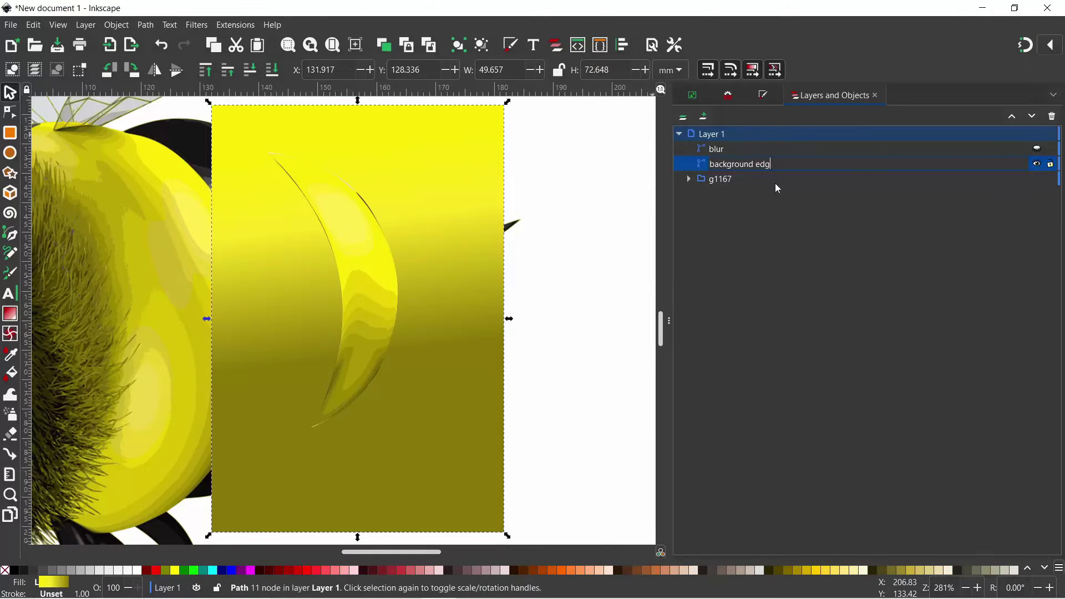
{"action": "type", "text": "e"}
{"action": "key", "text": "Return"}
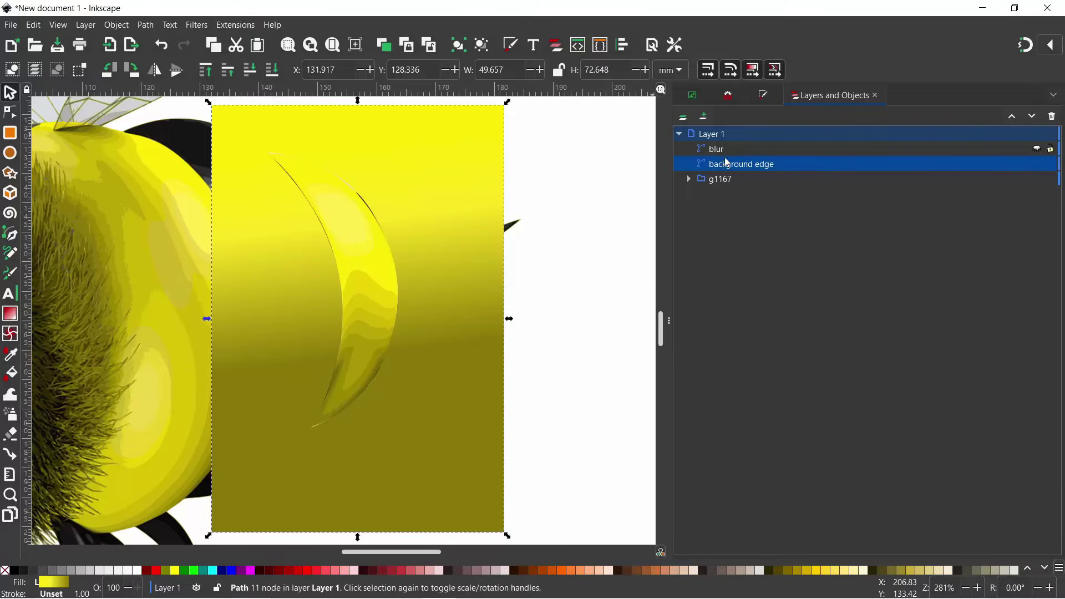
Unhide the blur path and compare the stripe with and without the background edge and blur objects, leaving both shown
{"action": "left_click", "coordinate": [1037, 149]}
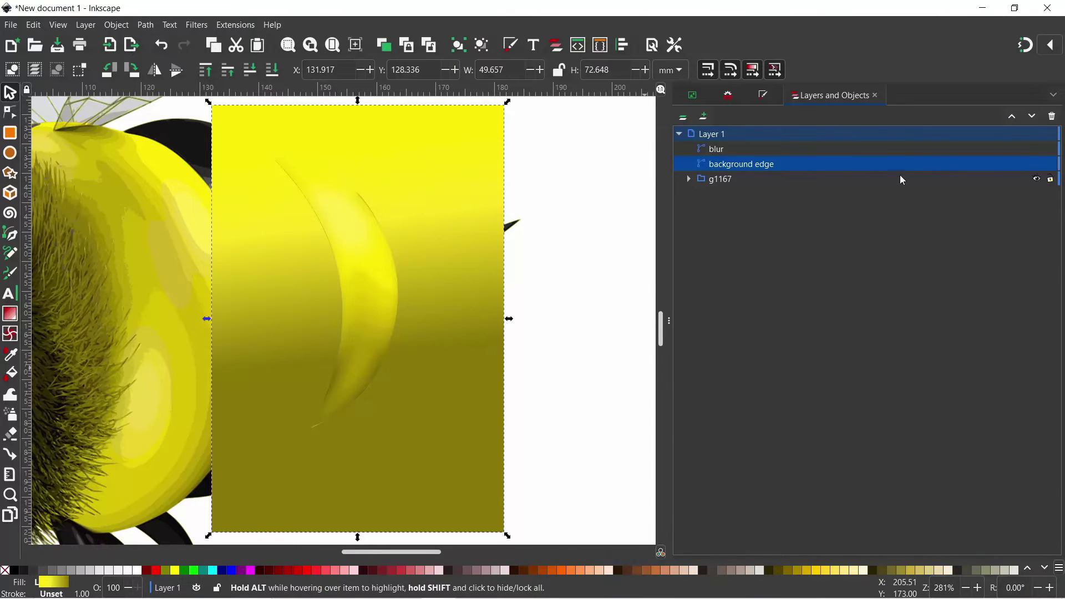
{"action": "left_click", "coordinate": [1037, 164]}
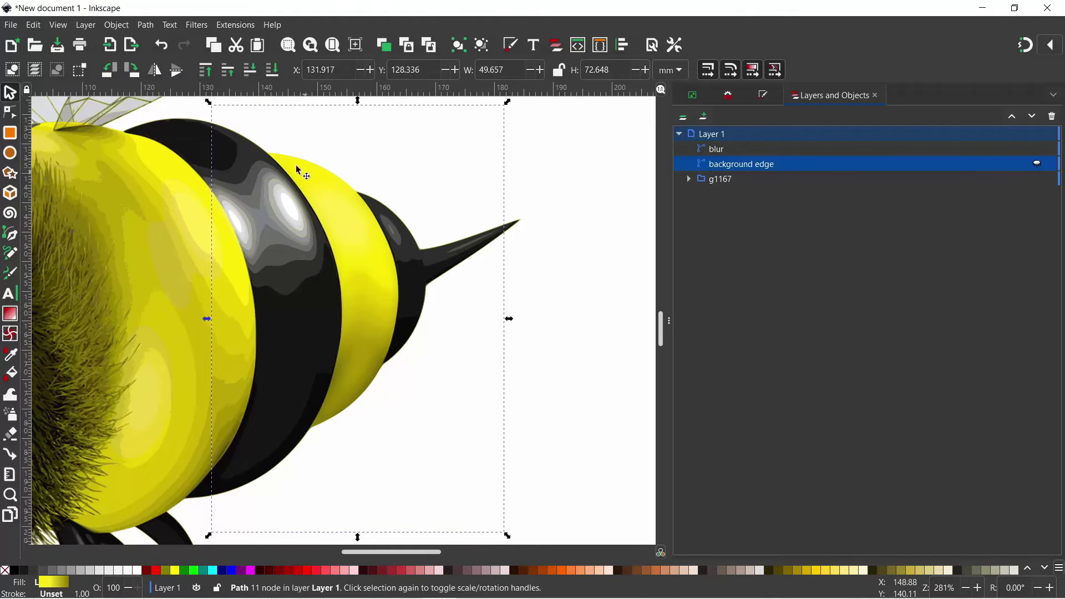
{"action": "scroll", "coordinate": [506, 356], "scroll_direction": "down", "scroll_amount": 1}
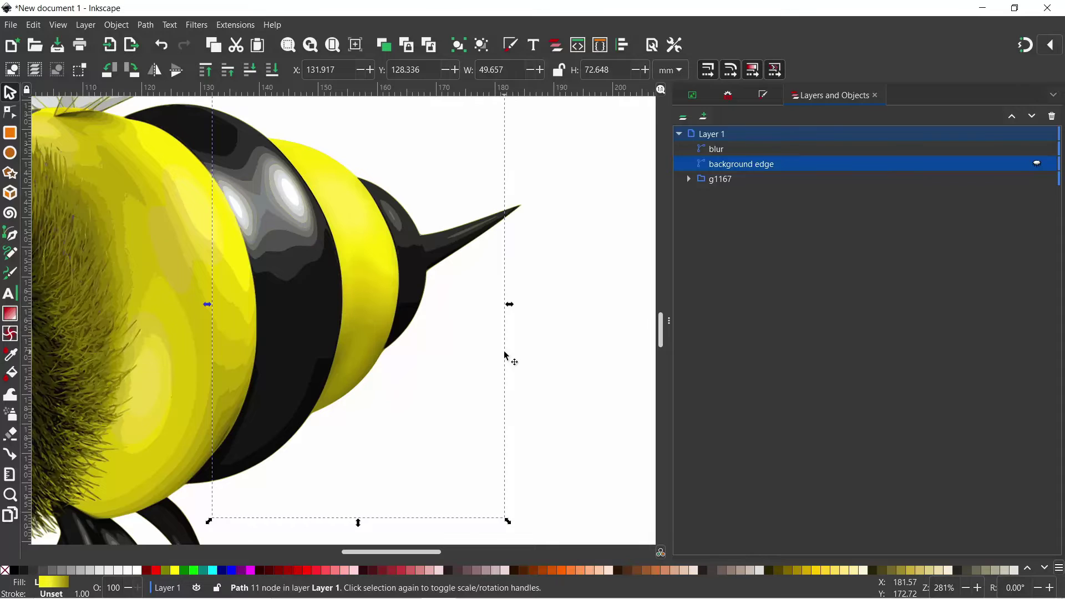
{"action": "scroll", "coordinate": [505, 359], "scroll_direction": "down", "scroll_amount": 1, "text": "ctrl"}
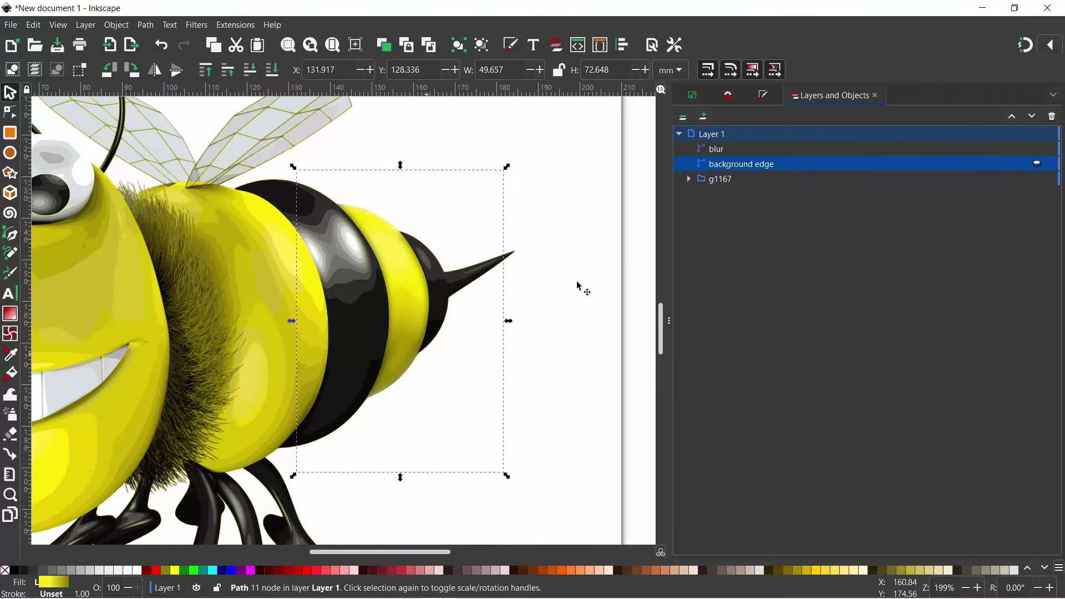
{"action": "left_click", "coordinate": [1037, 165]}
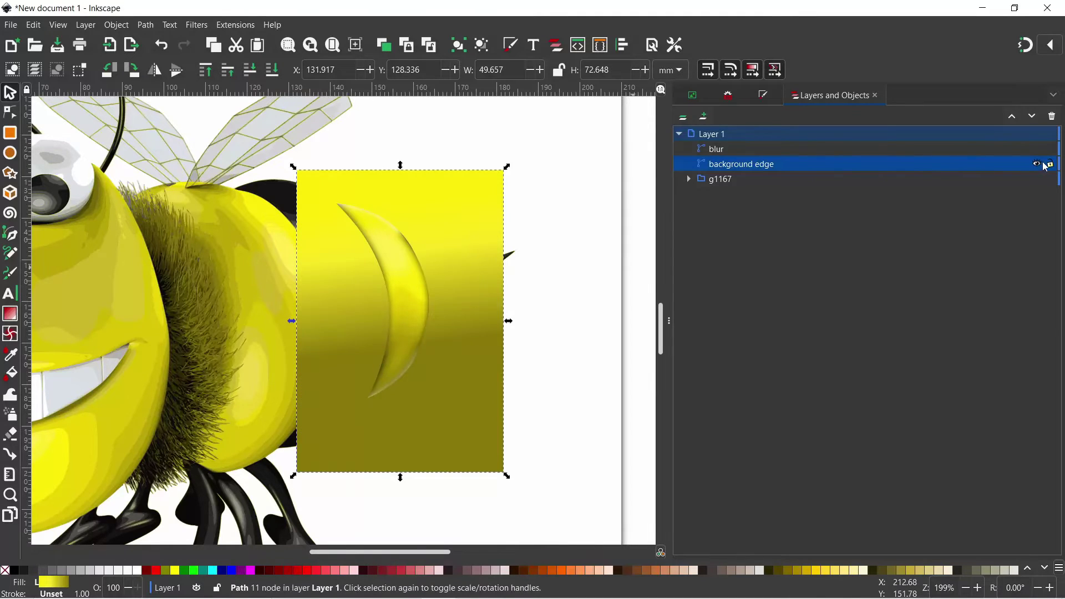
{"action": "left_click", "coordinate": [1037, 149]}
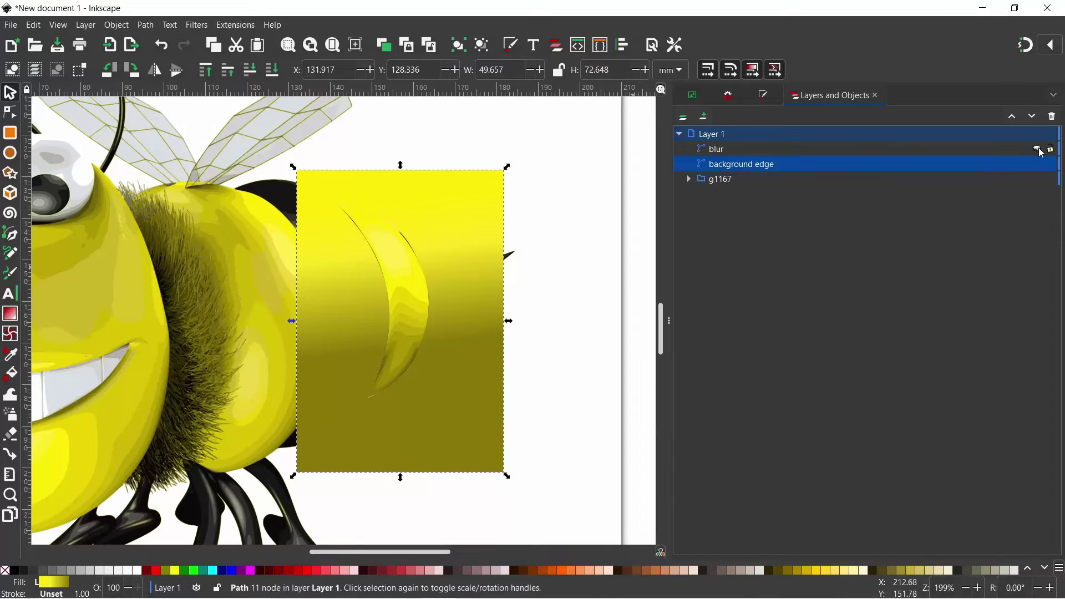
{"action": "left_click", "coordinate": [1037, 150]}
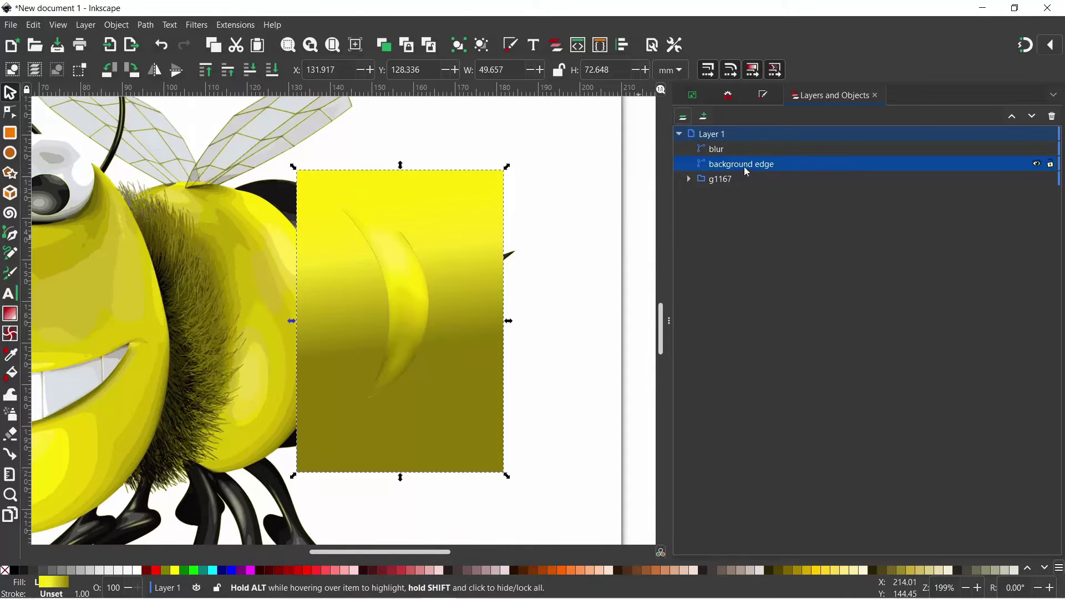
Set the blur path's gradient end stop alpha to 100 and its blur to 23.1%
{"action": "left_click", "coordinate": [420, 306]}
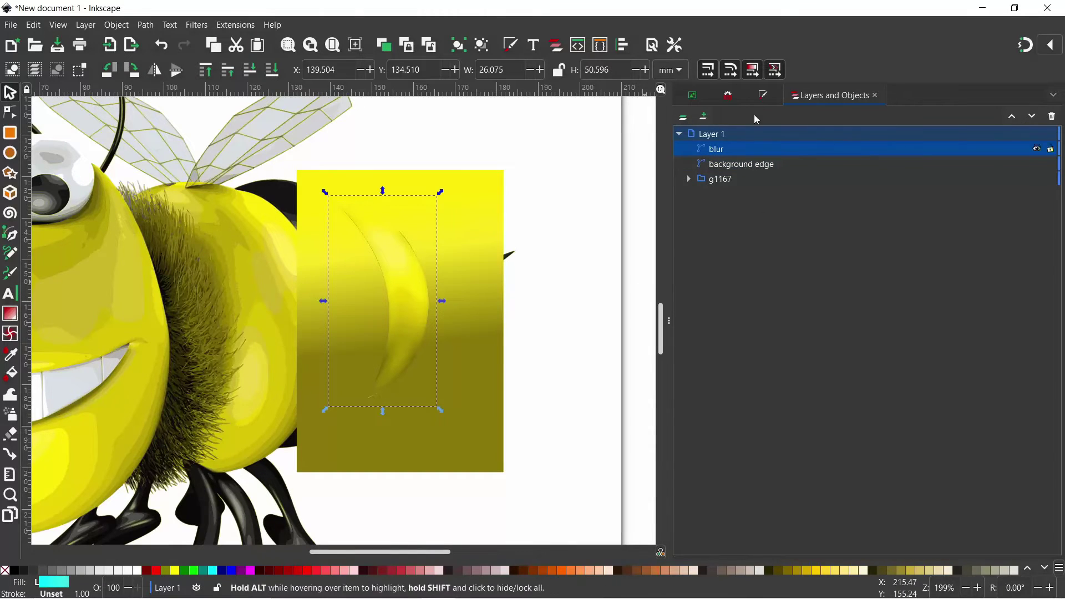
{"action": "left_click", "coordinate": [764, 99]}
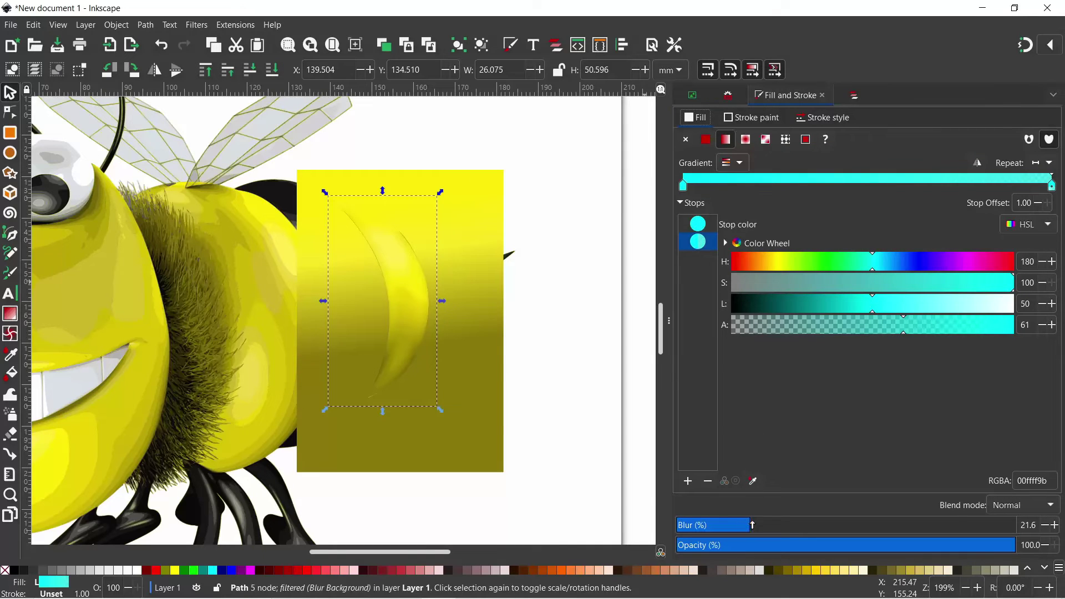
{"action": "left_click_drag", "start_coordinate": [752, 525], "coordinate": [685, 526]}
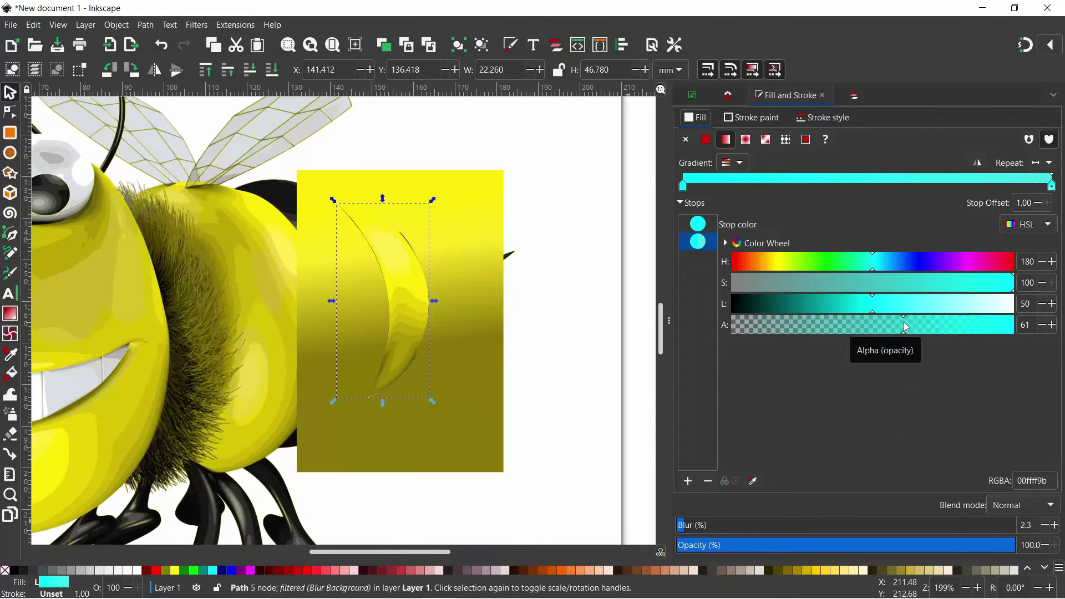
{"action": "left_click_drag", "start_coordinate": [921, 327], "coordinate": [1024, 326]}
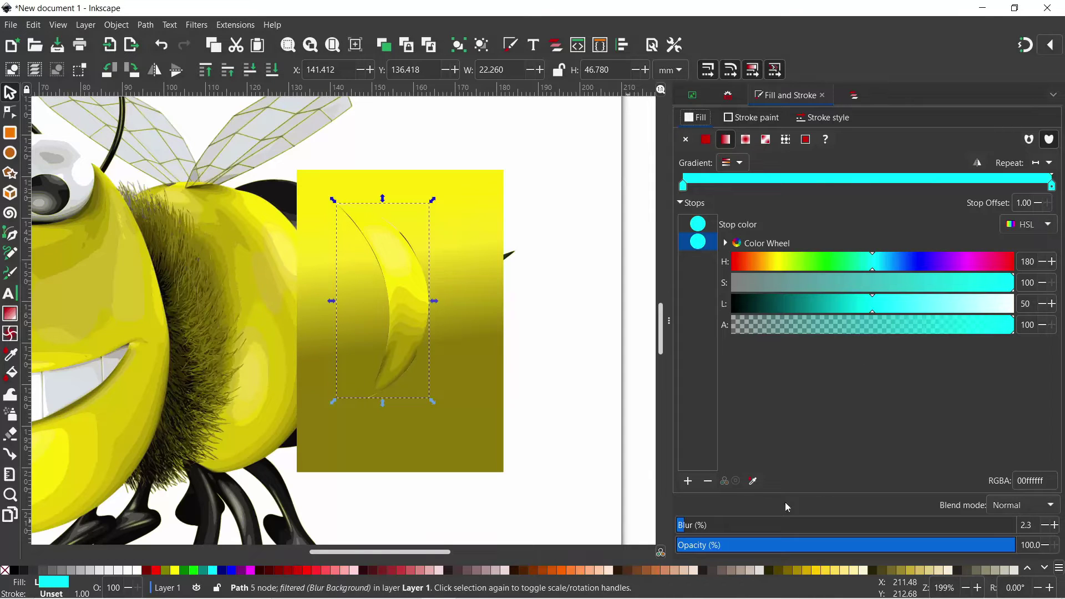
{"action": "left_click_drag", "start_coordinate": [691, 527], "coordinate": [754, 513]}
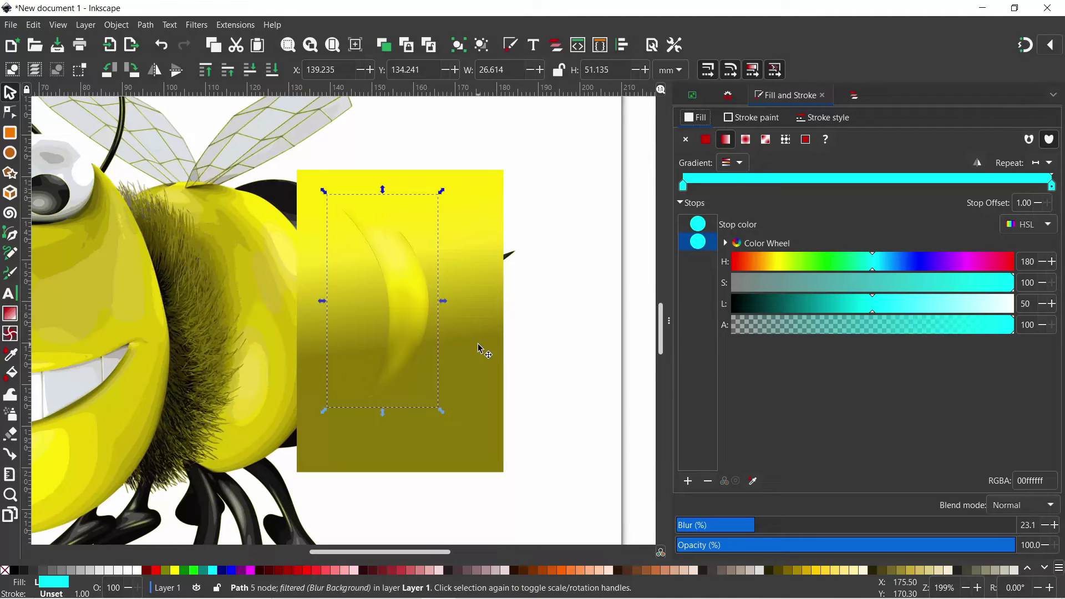
{"action": "left_click", "coordinate": [511, 301]}
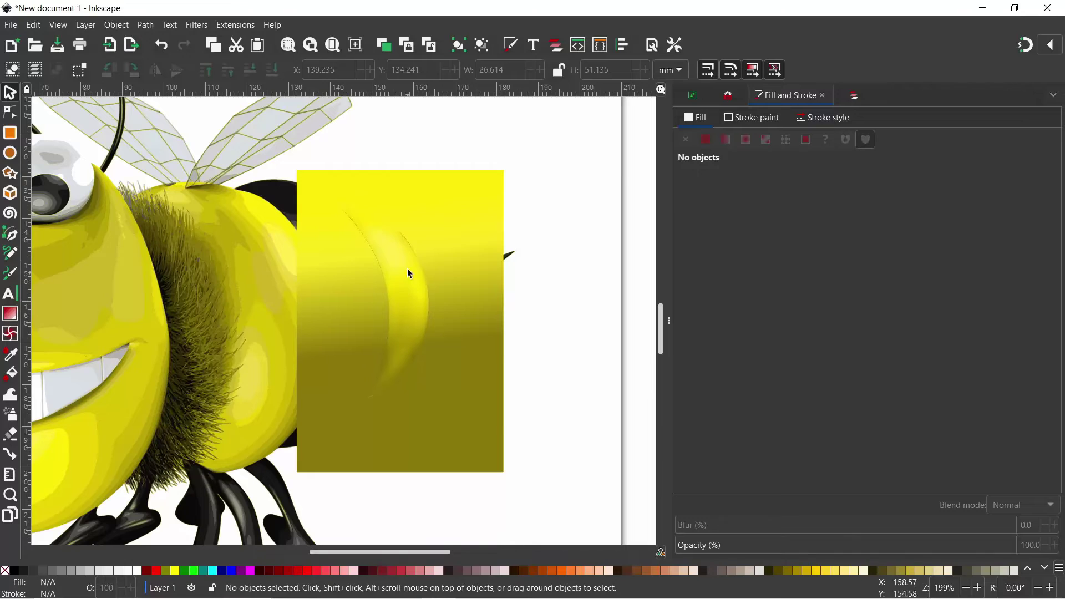
Duplicate the blur path and group the original with the background edge rectangle
{"action": "left_click", "coordinate": [409, 303]}
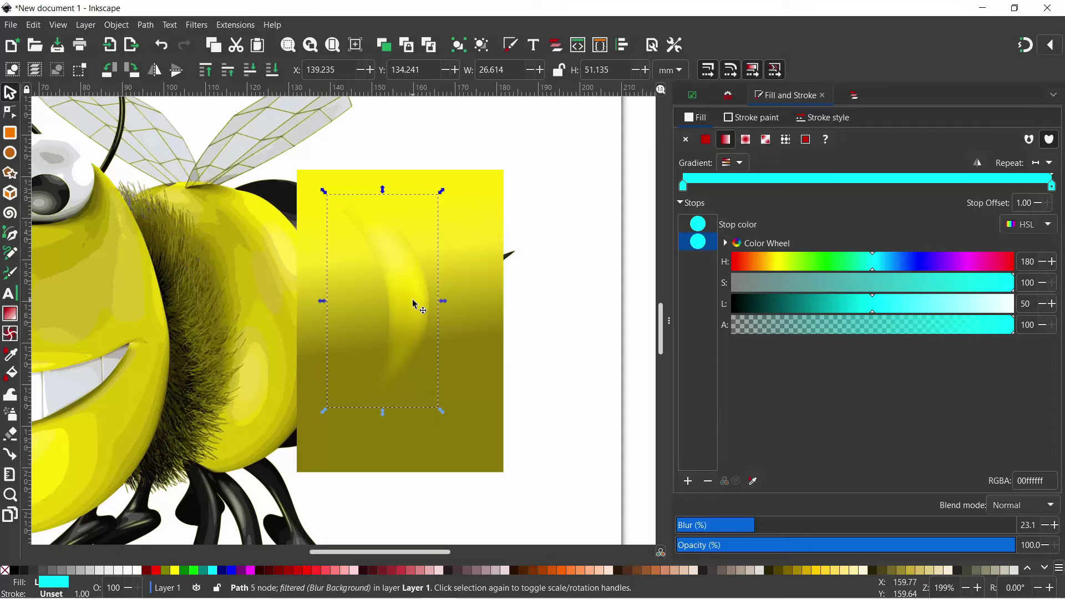
{"action": "key", "text": "alt"}
{"action": "left_click", "coordinate": [308, 279], "text": "shift"}
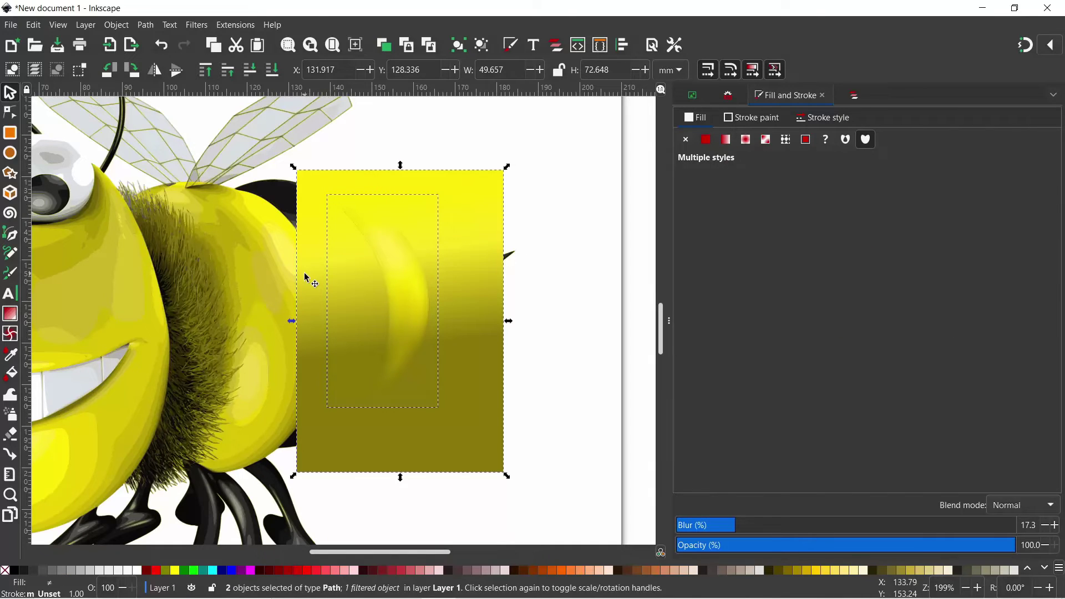
{"action": "left_click", "coordinate": [458, 45]}
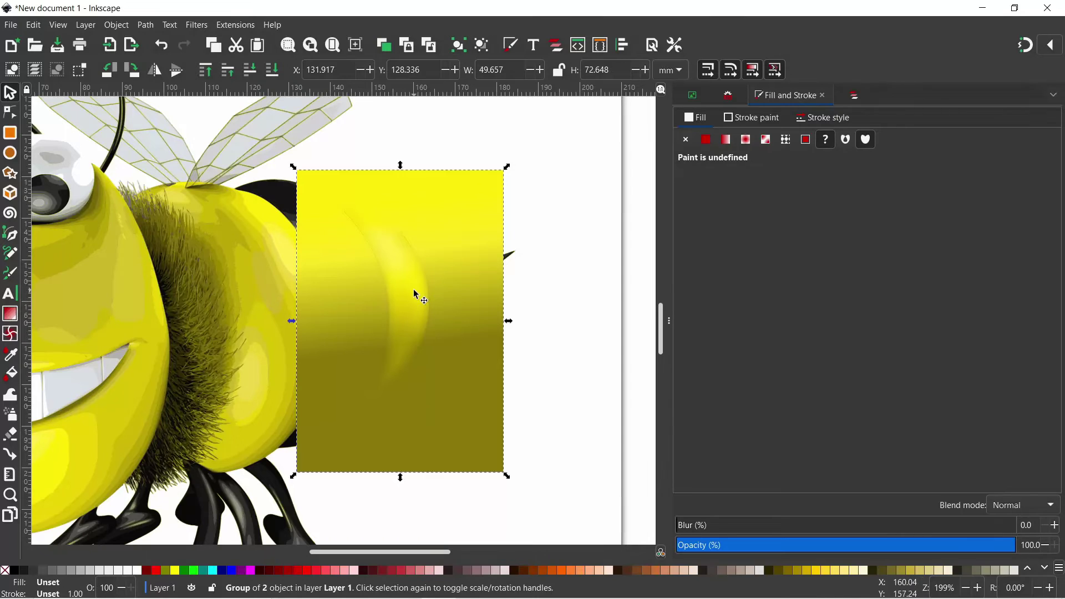
Clip the group to the stripe's outline using the ungrouped copy of the blur path
{"action": "left_click", "coordinate": [401, 272], "text": "ctrl"}
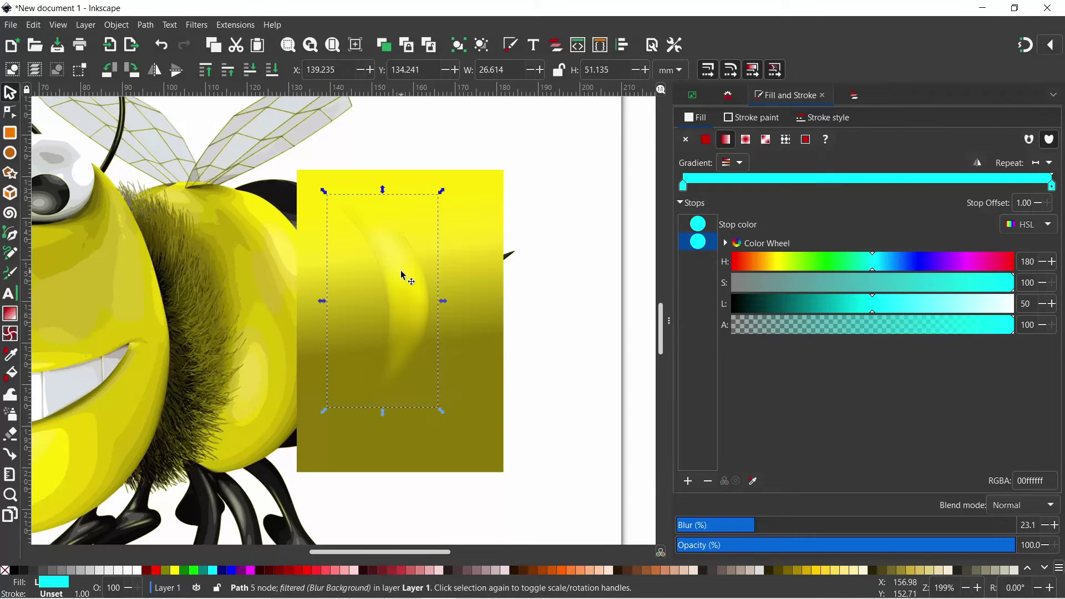
{"action": "key", "text": "shift"}
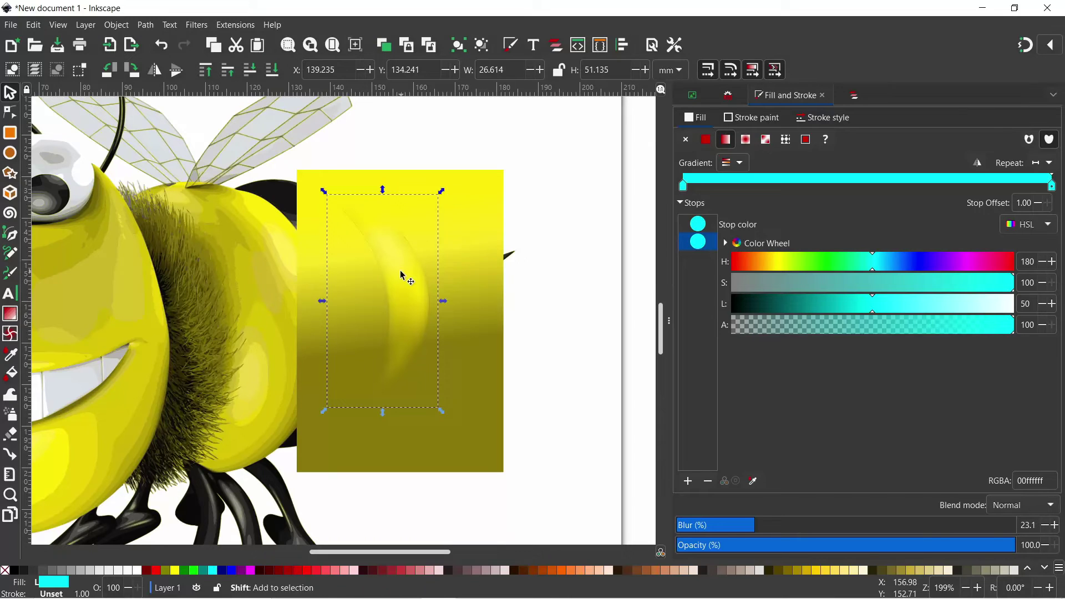
{"action": "left_click", "coordinate": [314, 278], "text": "shift"}
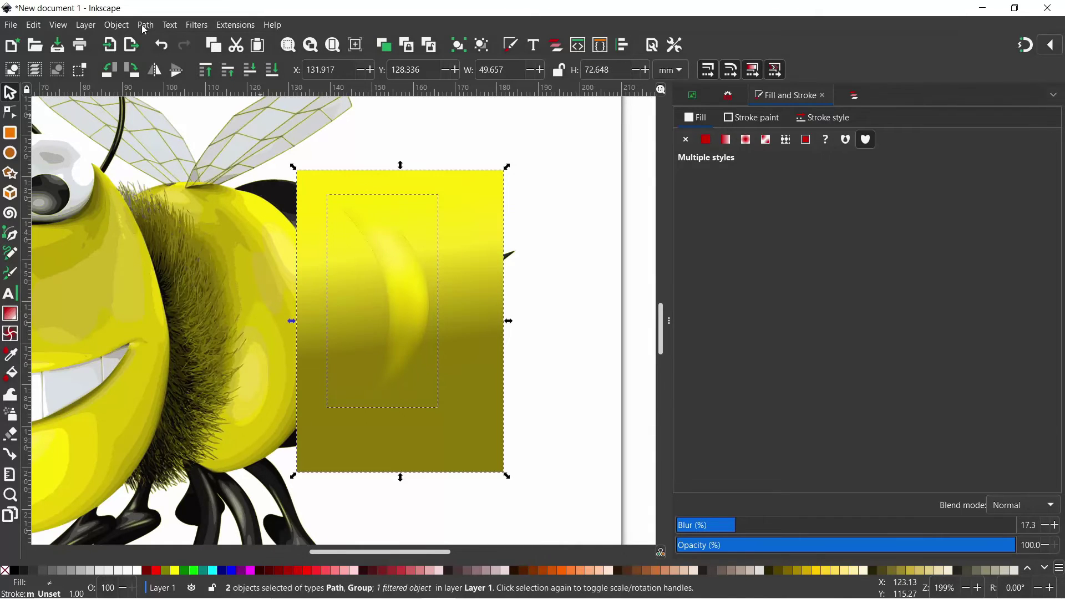
{"action": "left_click", "coordinate": [117, 27]}
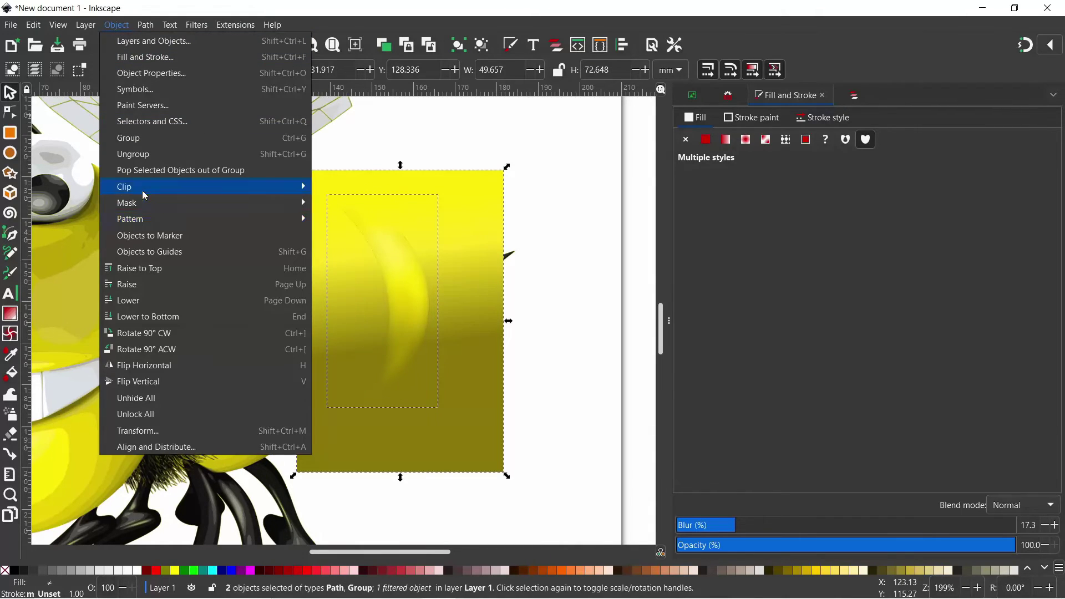
{"action": "mouse_move", "coordinate": [153, 193]}
{"action": "left_click", "coordinate": [341, 189]}
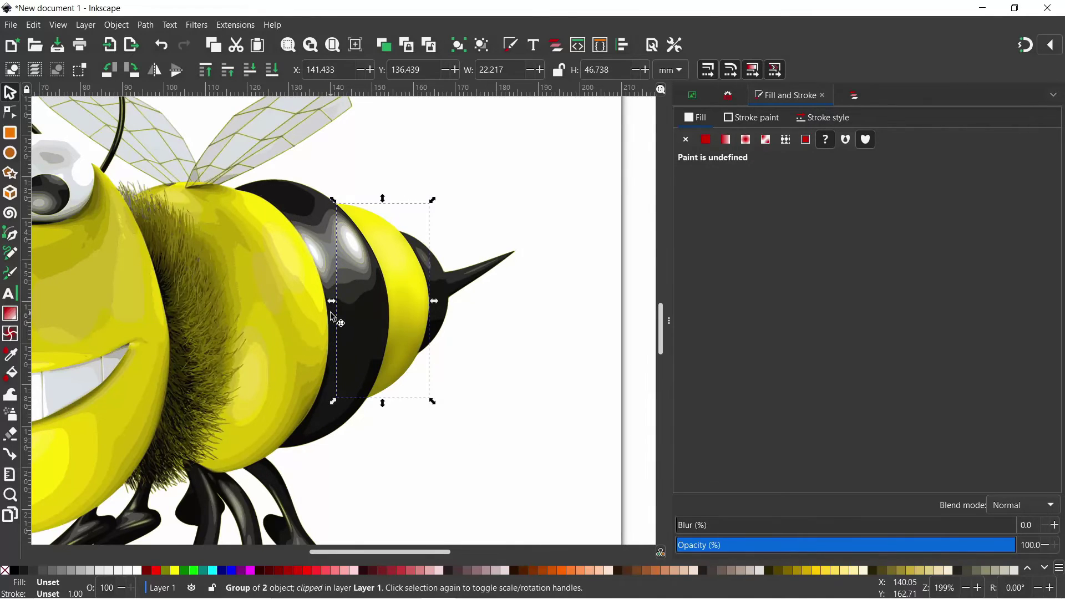
{"action": "key", "text": "ctrl"}
{"action": "scroll", "coordinate": [334, 314], "scroll_direction": "down", "scroll_amount": 2}
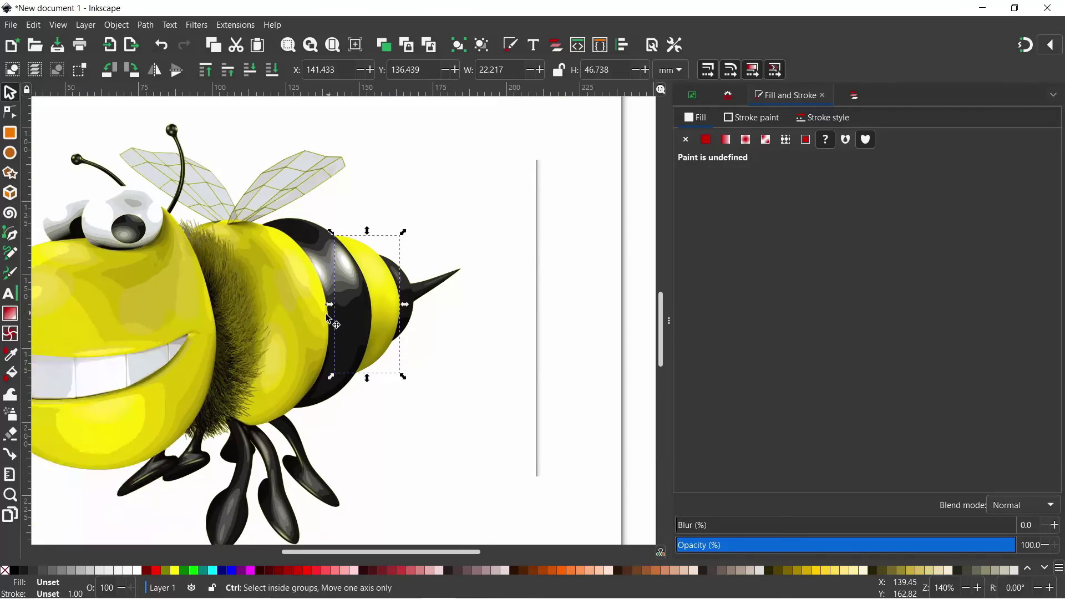
{"action": "scroll", "coordinate": [329, 319], "scroll_direction": "up", "scroll_amount": 1}
{"action": "scroll", "coordinate": [329, 317], "scroll_direction": "up", "scroll_amount": 2}
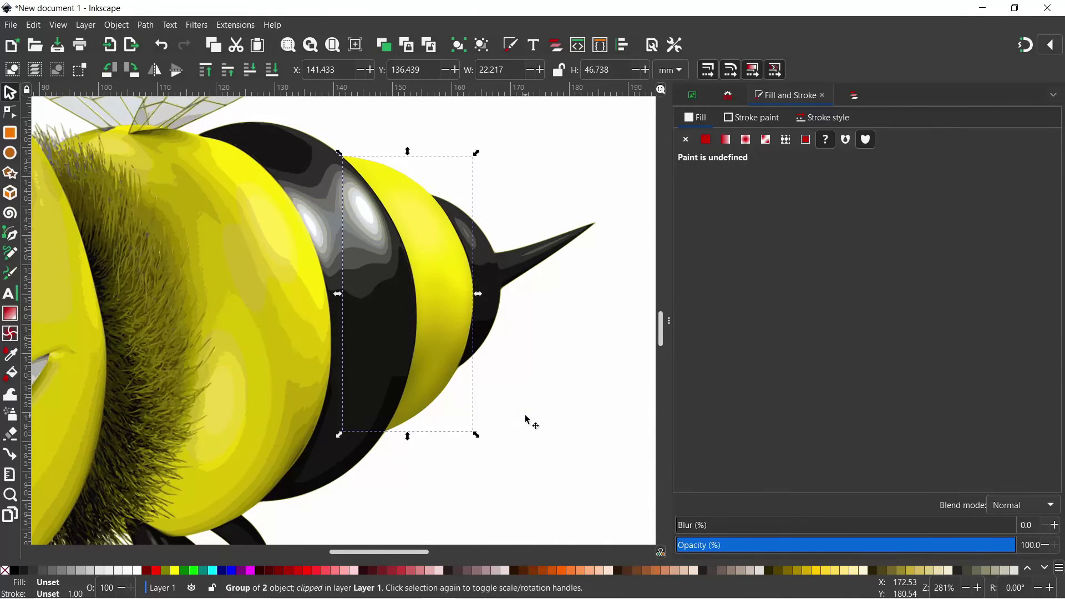
Rename the clipped group as "yellow strip" in the object list and collapse its contents
{"action": "left_click", "coordinate": [856, 96]}
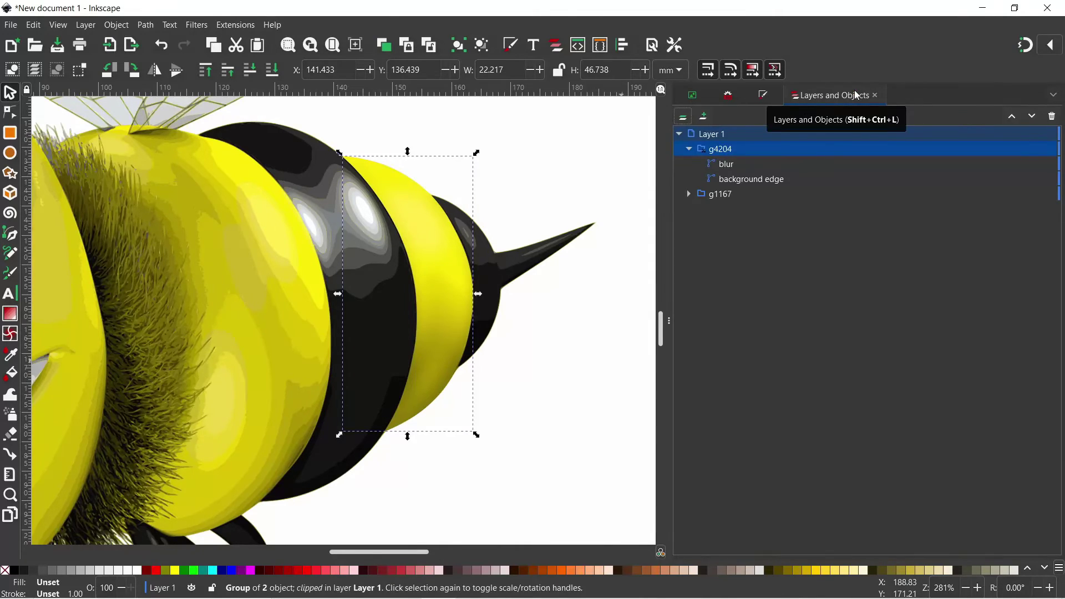
{"action": "double_click", "coordinate": [730, 148]}
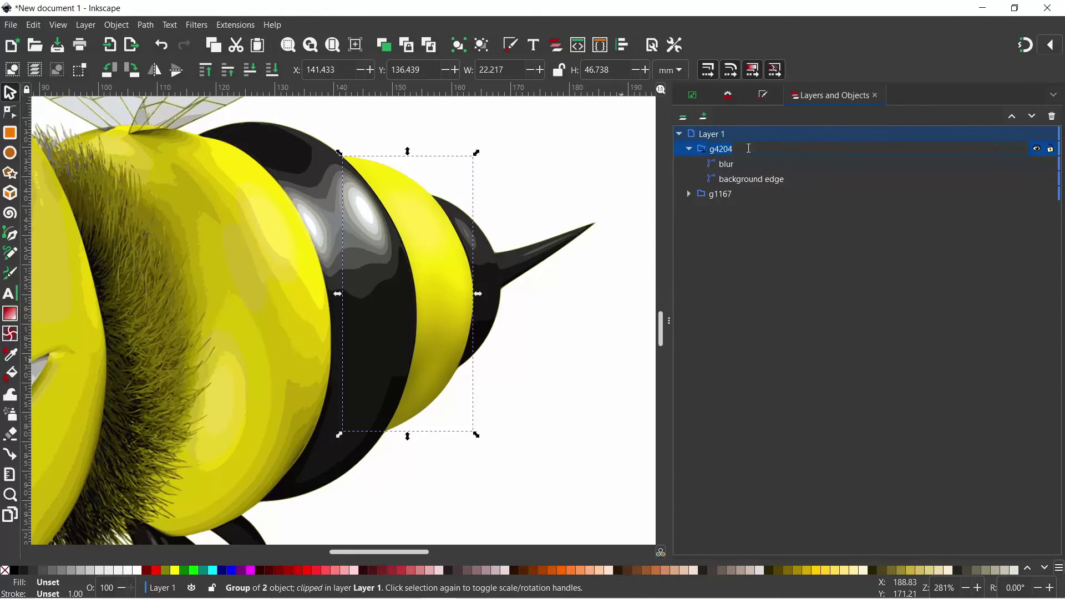
{"action": "type", "text": "yellow strip"}
{"action": "key", "text": "Return"}
{"action": "left_click", "coordinate": [689, 149]}
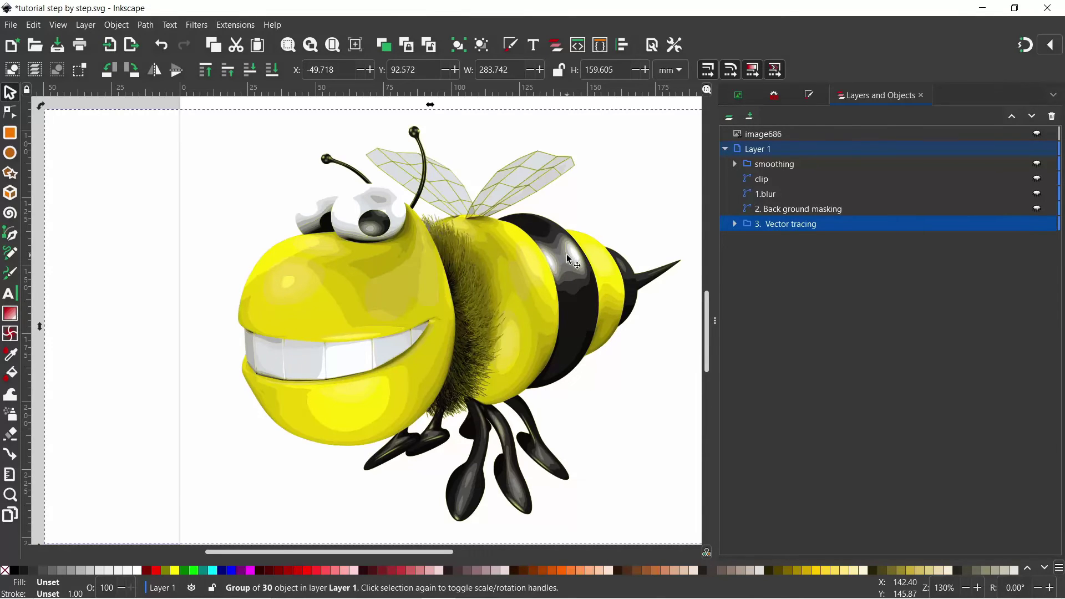
Unhide the "1.blur" and "2. Back ground masking" paths, and inspect the highlights beneath the blur path by temporarily hiding it
{"action": "left_click", "coordinate": [1040, 195]}
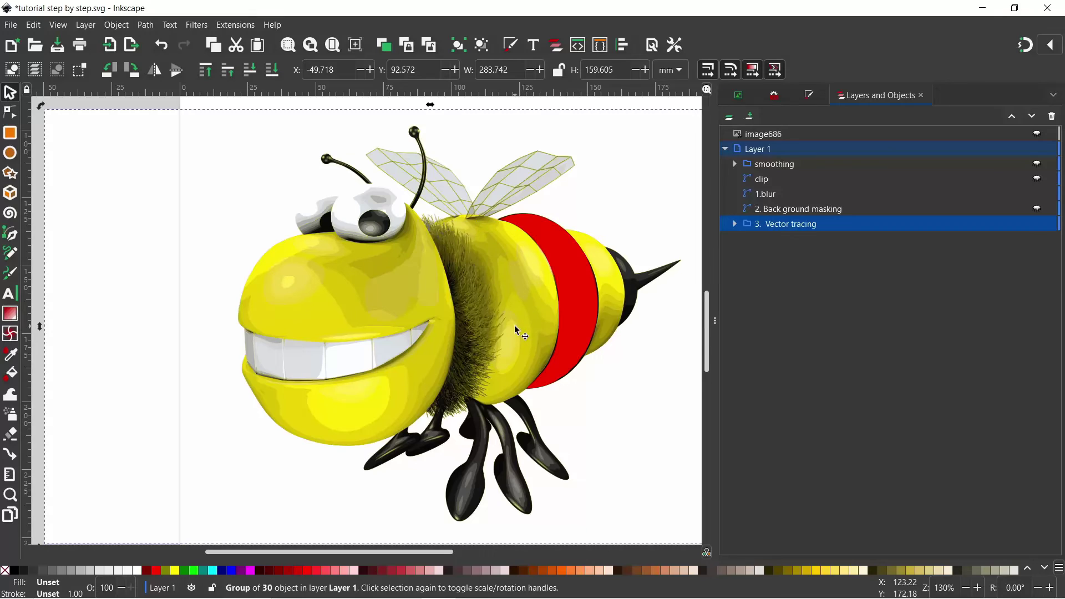
{"action": "left_click", "coordinate": [1037, 209]}
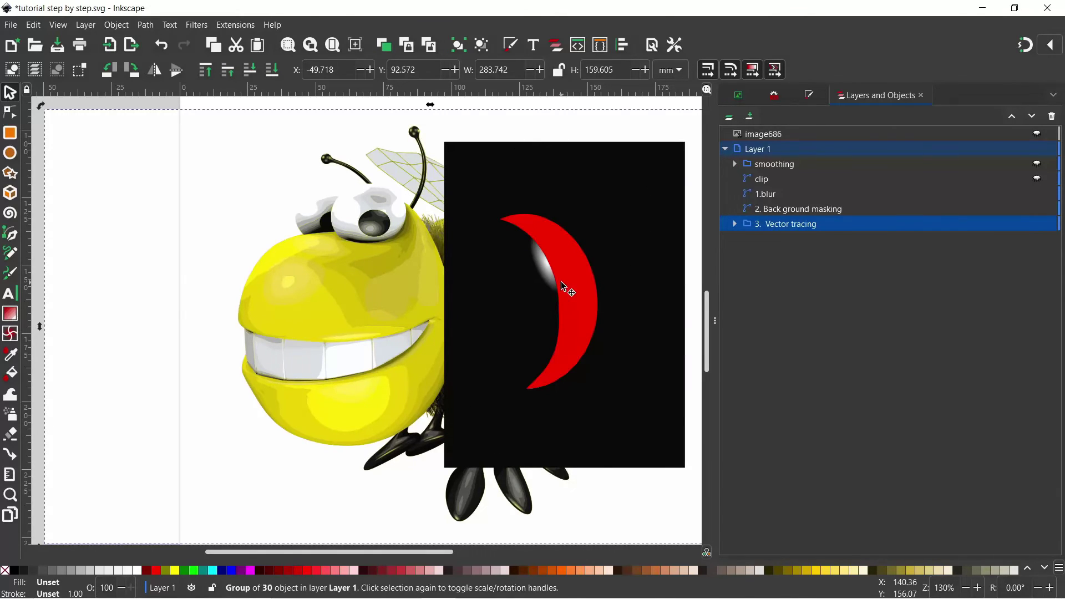
{"action": "left_click", "coordinate": [574, 293]}
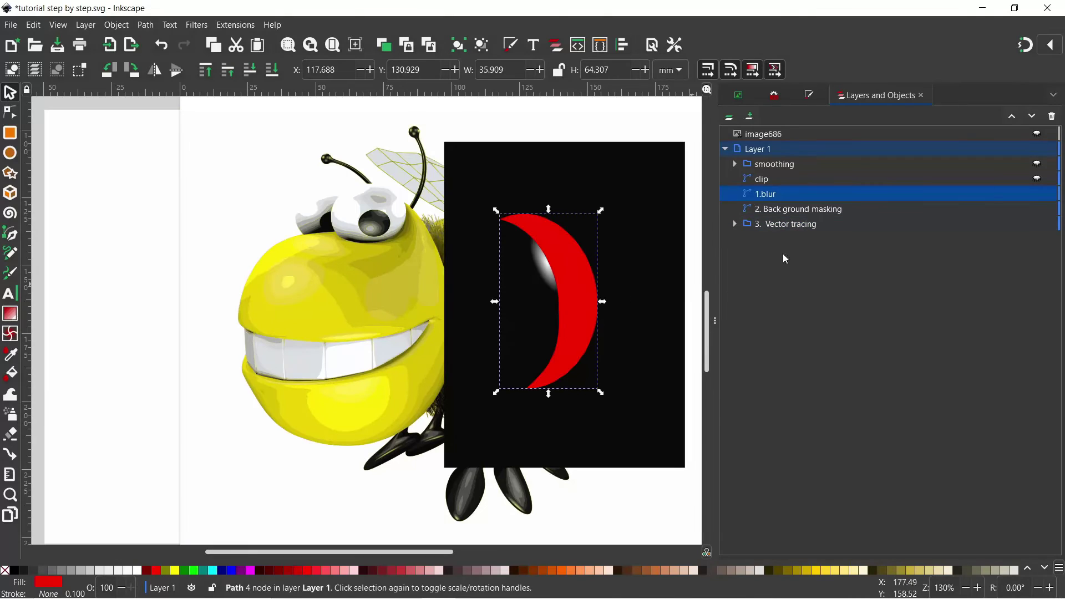
{"action": "left_click", "coordinate": [1037, 195]}
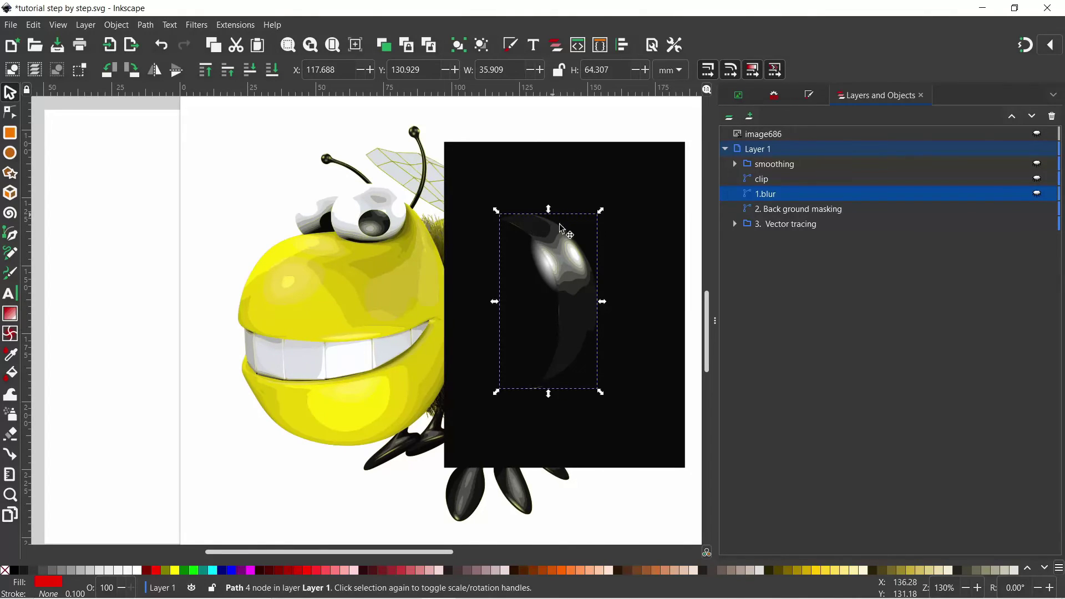
{"action": "left_click", "coordinate": [586, 361], "text": "alt"}
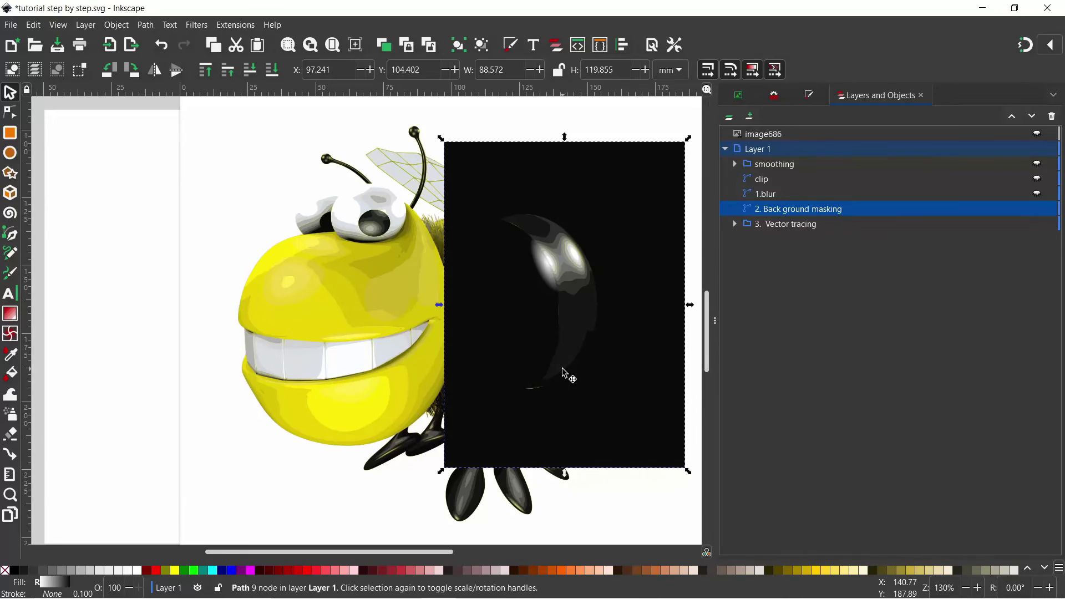
{"action": "left_click", "coordinate": [1038, 194]}
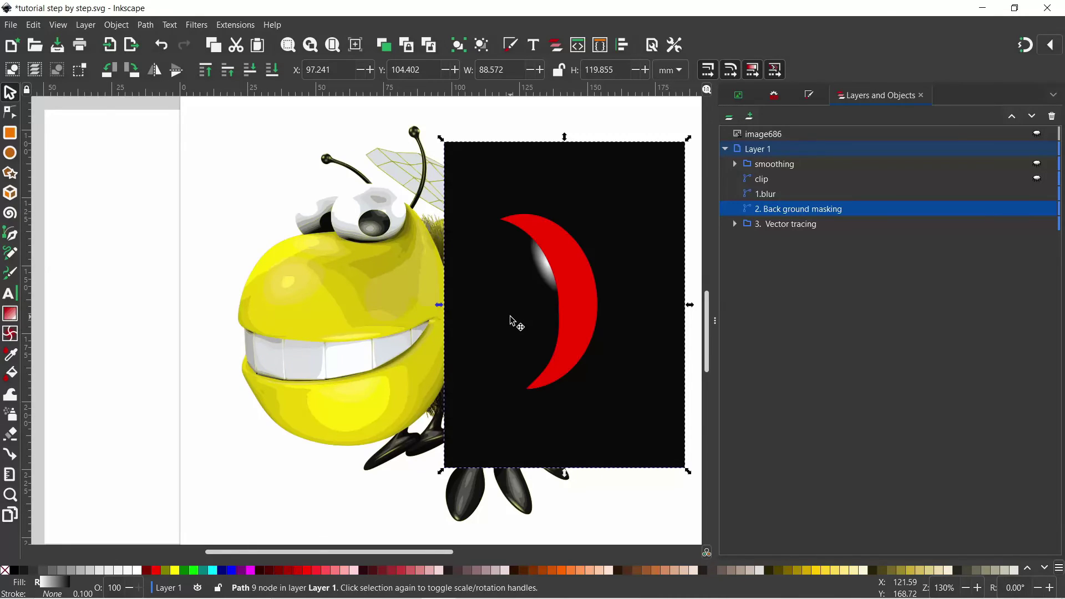
Apply the existing background blur filter to the red "1.blur" path covering the black stripe
{"action": "left_click", "coordinate": [583, 299]}
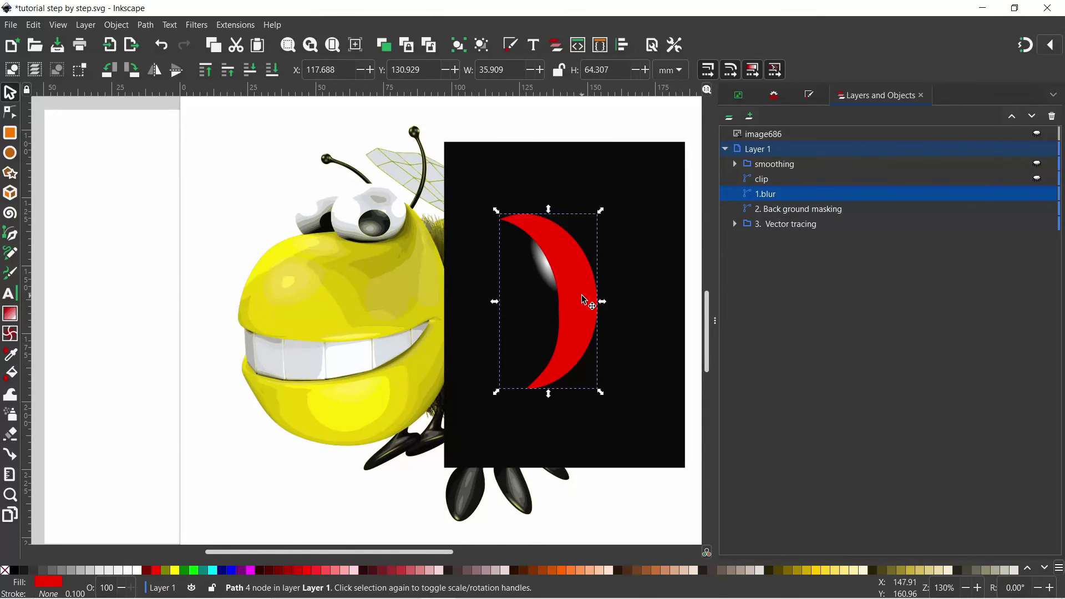
{"action": "left_click", "coordinate": [775, 99]}
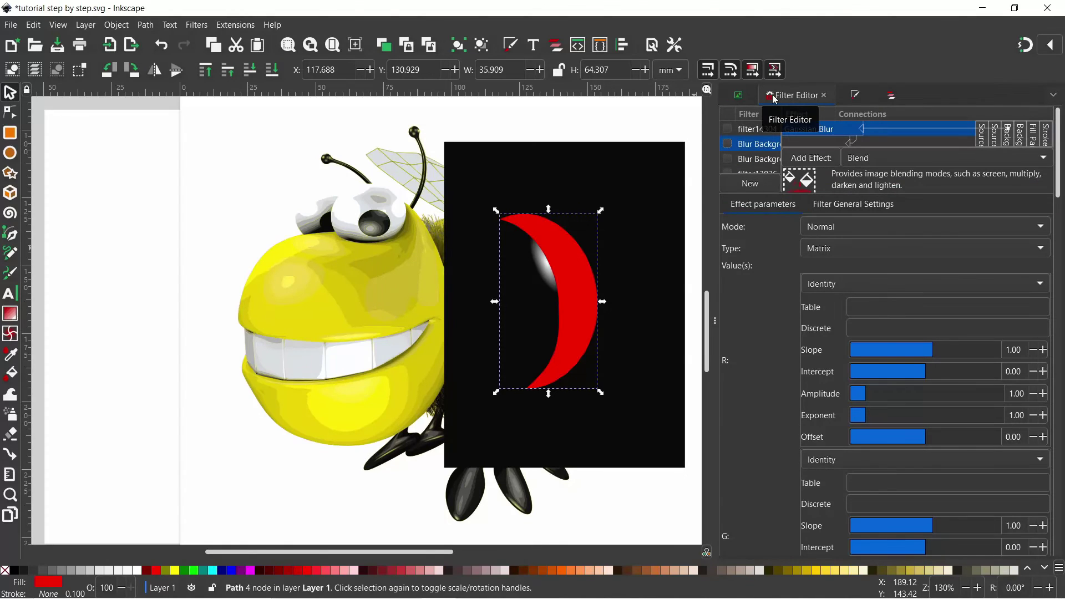
{"action": "left_click", "coordinate": [727, 144]}
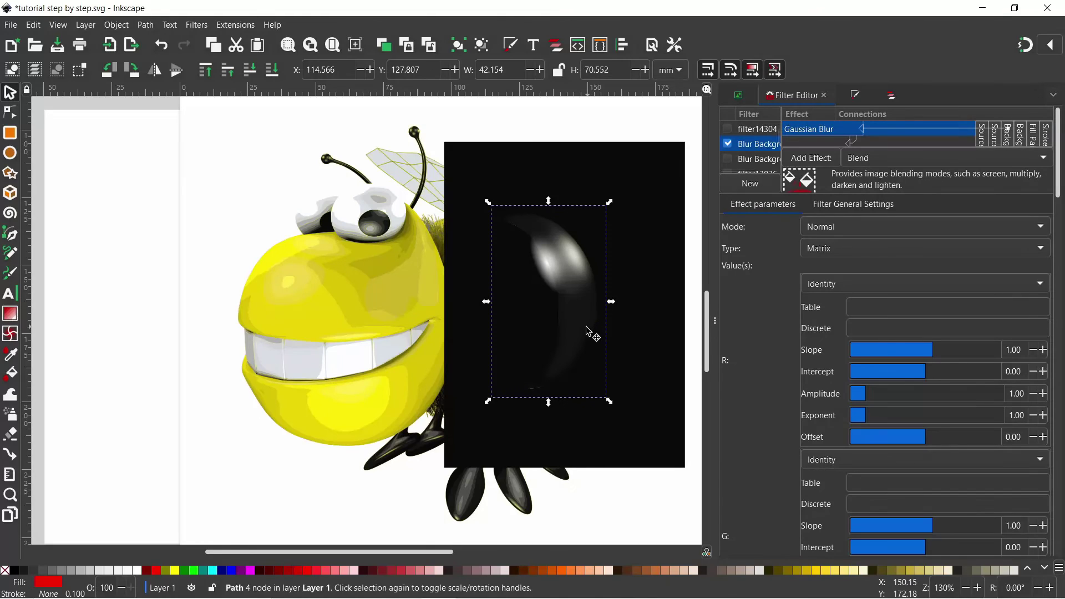
Group the blurred "1.blur" path with the "2. Back ground masking" path
{"action": "left_click", "coordinate": [463, 352], "text": "shift"}
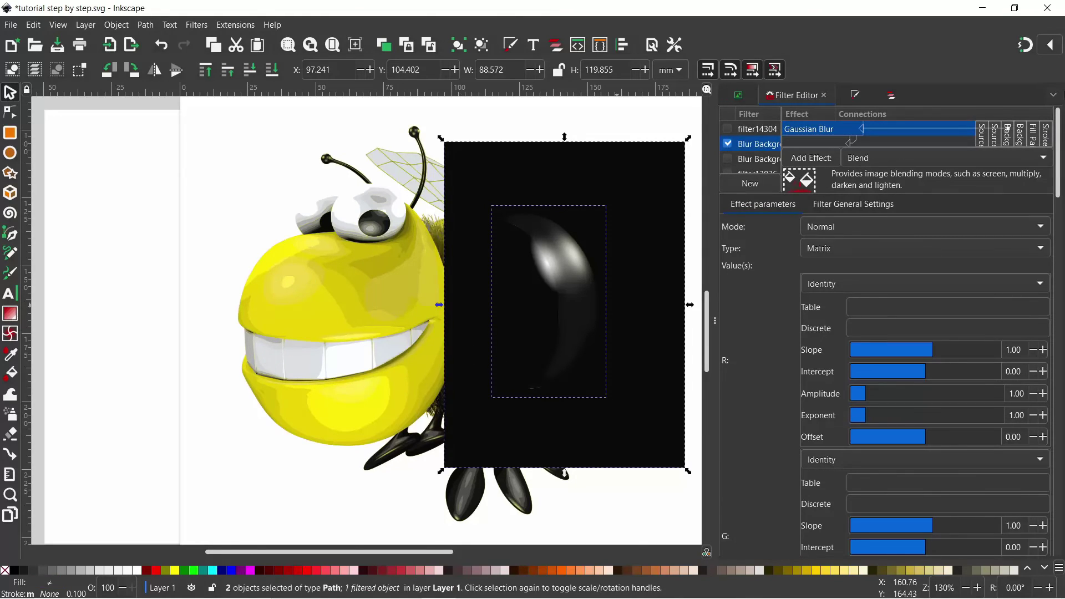
{"action": "left_click", "coordinate": [893, 97]}
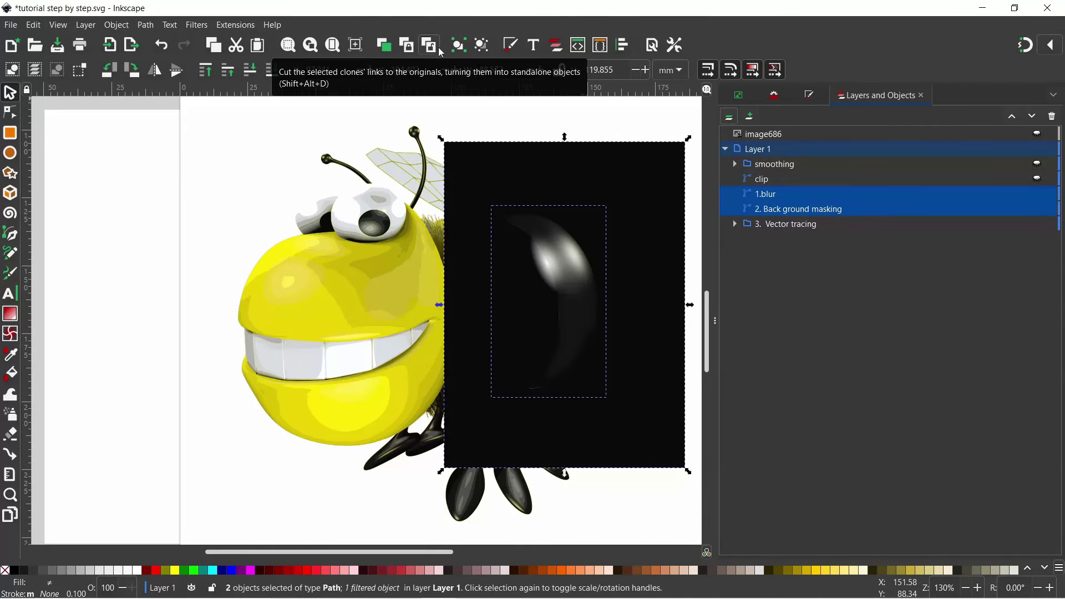
{"action": "left_click", "coordinate": [459, 49]}
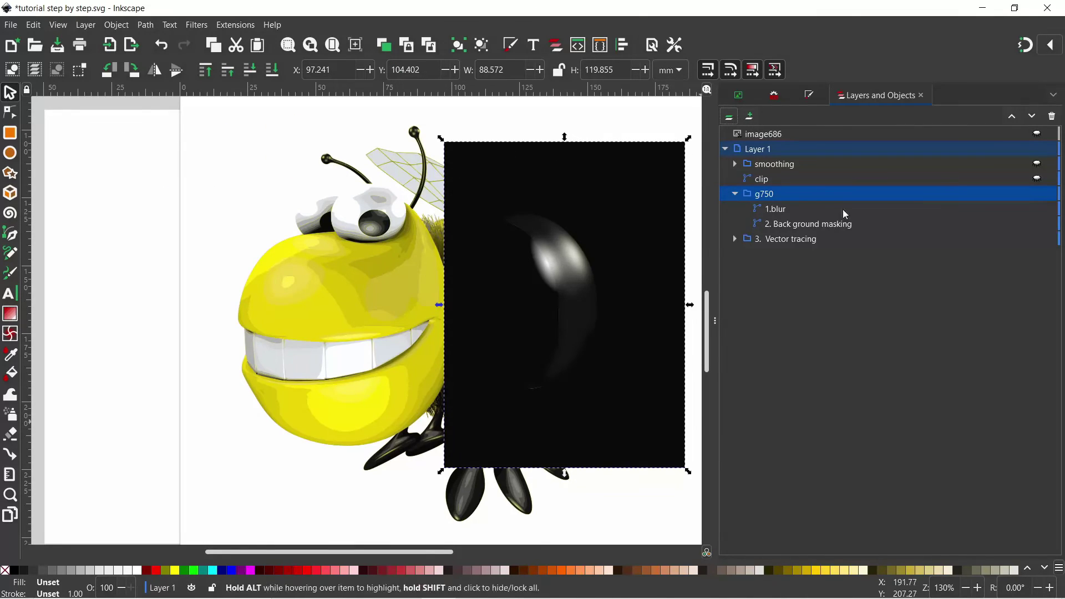
Unhide the "clip" path and use it to clip the blur and masking group to the black stripe's outline
{"action": "left_click", "coordinate": [761, 179]}
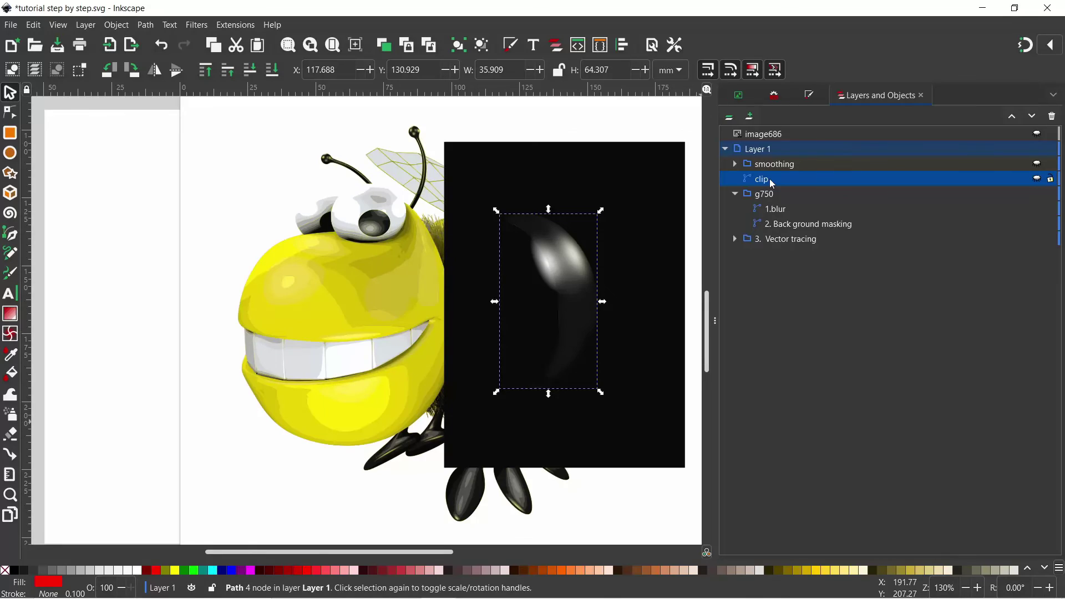
{"action": "left_click", "coordinate": [1037, 179]}
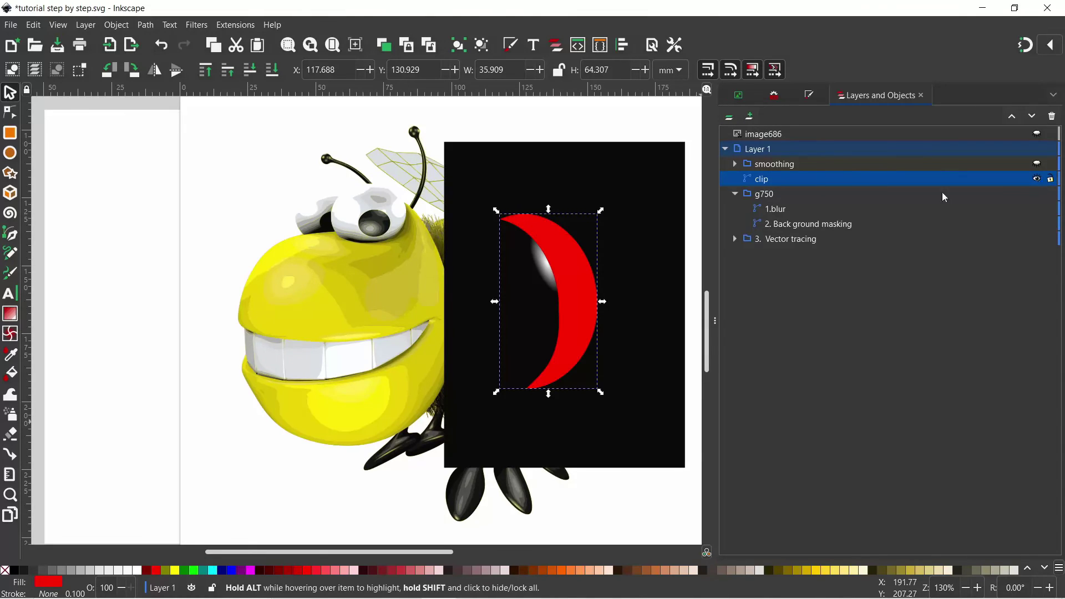
{"action": "left_click", "coordinate": [774, 182]}
{"action": "left_click", "coordinate": [632, 254], "text": "shift"}
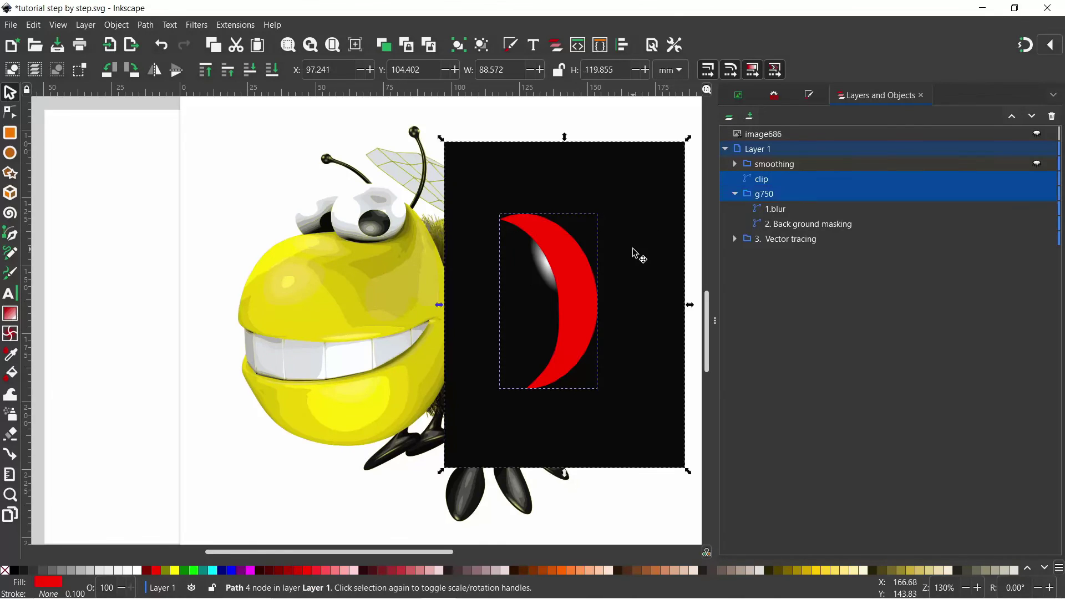
{"action": "left_click", "coordinate": [117, 25]}
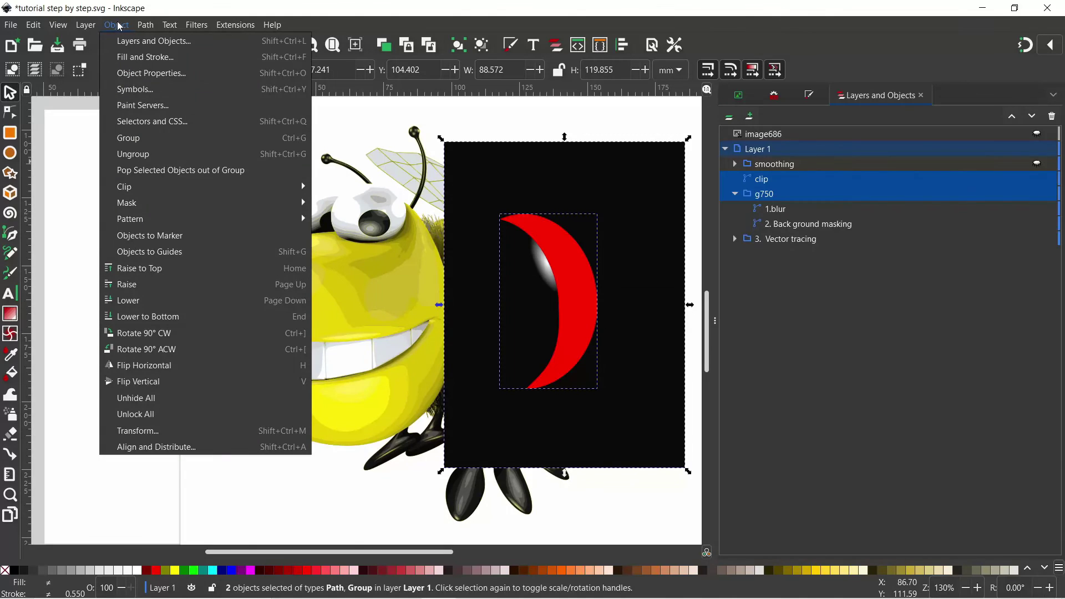
{"action": "mouse_move", "coordinate": [141, 190]}
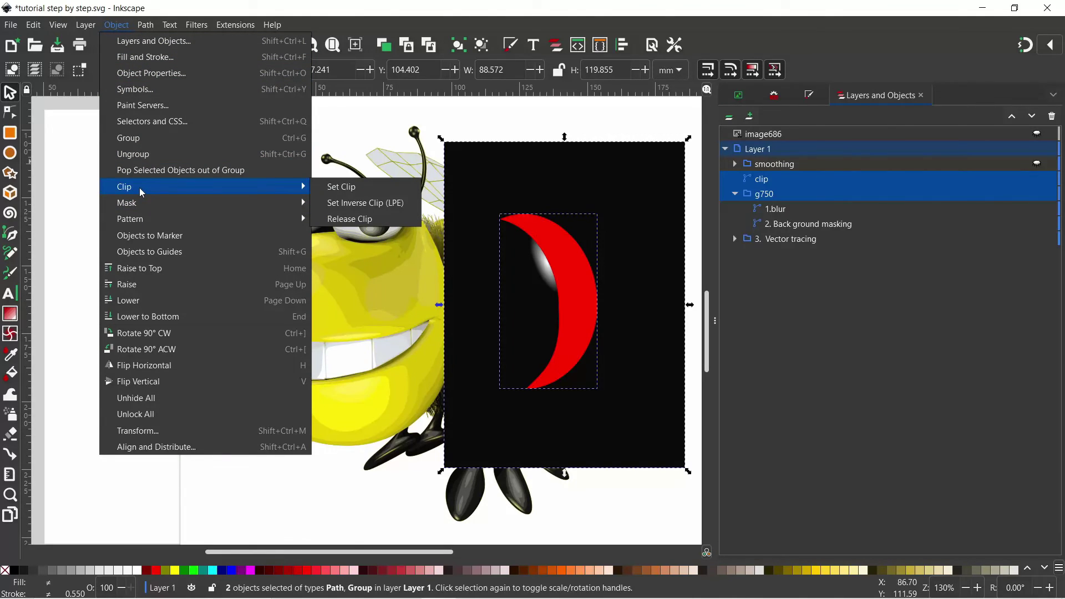
{"action": "left_click", "coordinate": [348, 188]}
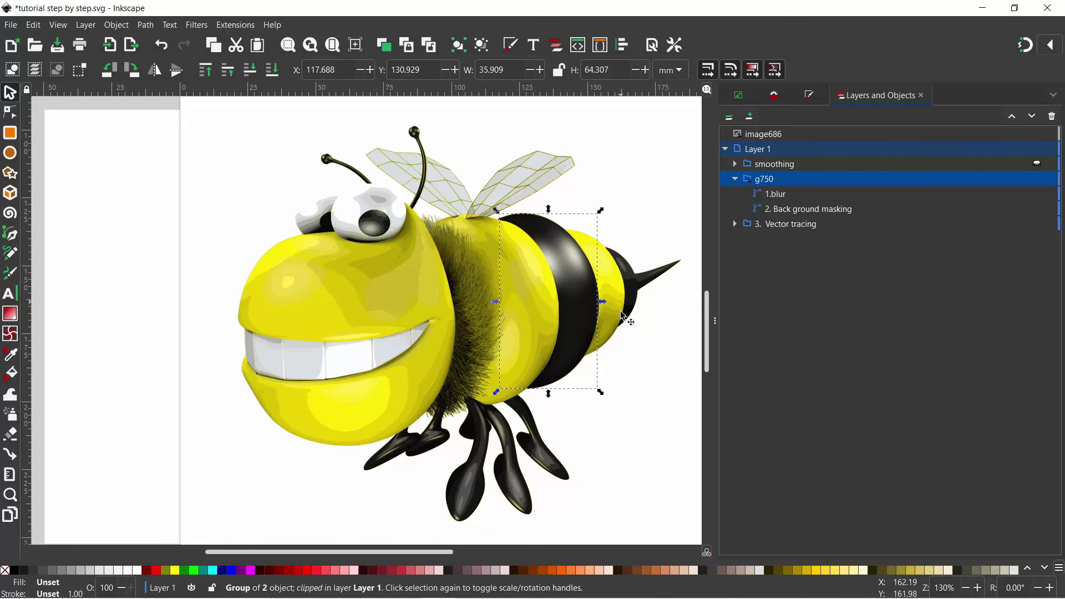
Unhide the "smoothing" group to display the smoothed shading across the rest of the bee
{"action": "left_click", "coordinate": [643, 371]}
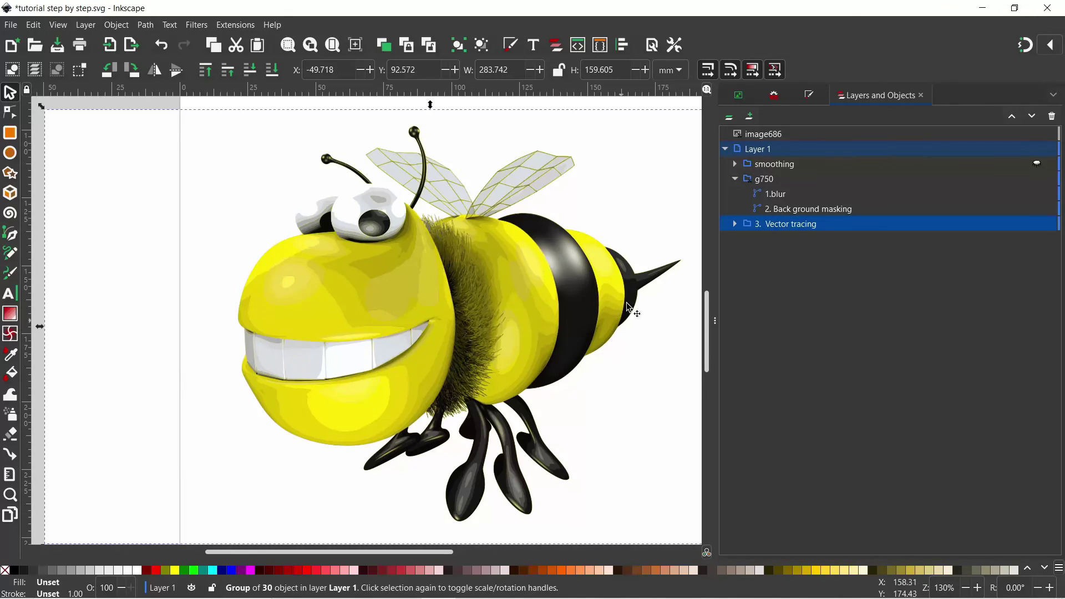
{"action": "left_click", "coordinate": [1040, 164]}
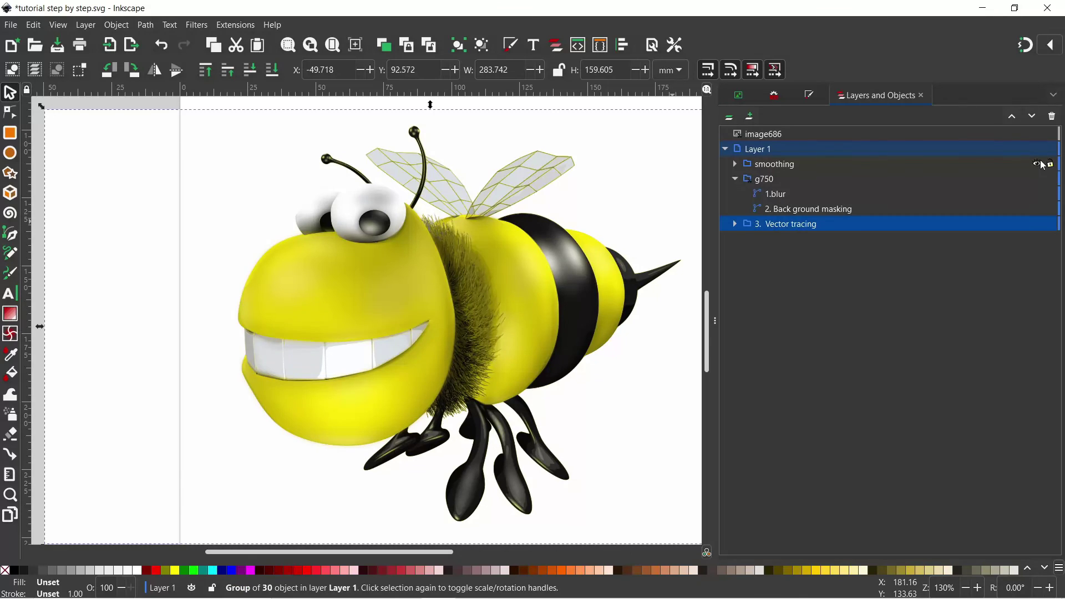